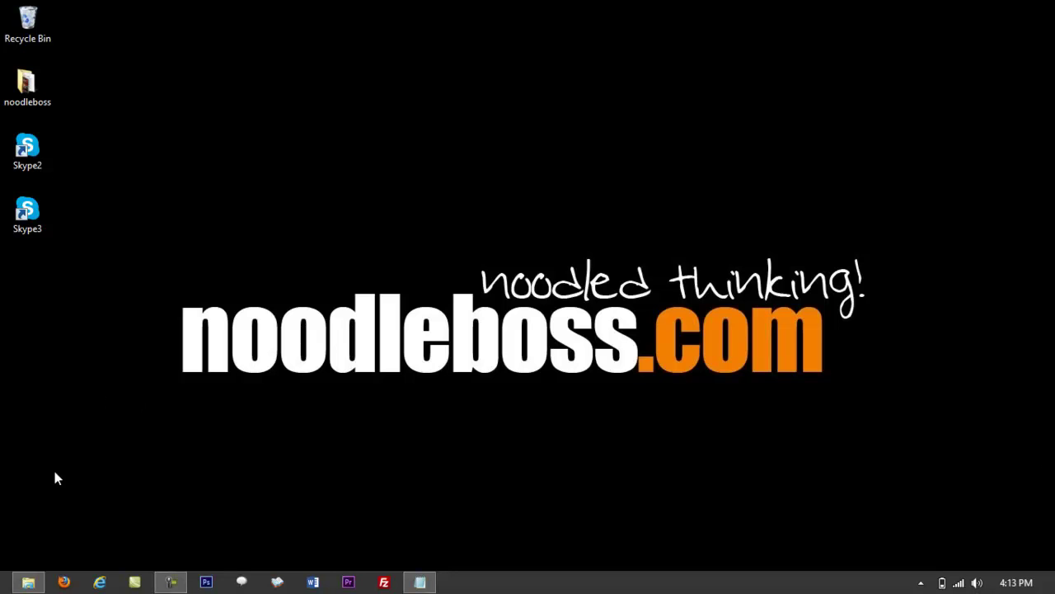
- Launch Firefox and load youtube.com from the address bar
{"action": "left_click", "coordinate": [64, 582]}
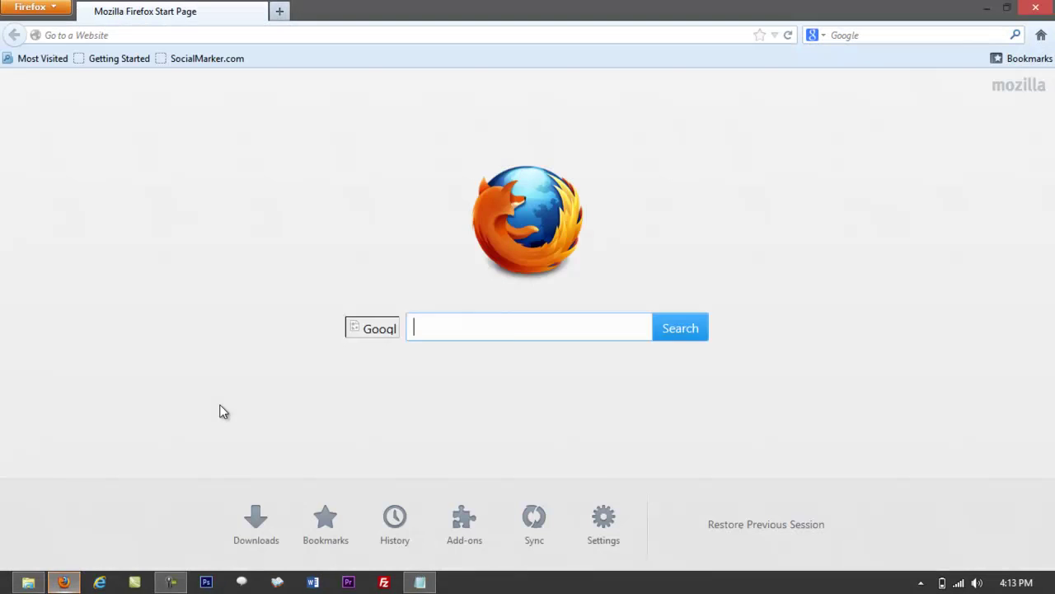
{"action": "left_click", "coordinate": [179, 35]}
{"action": "type", "text": "www"}
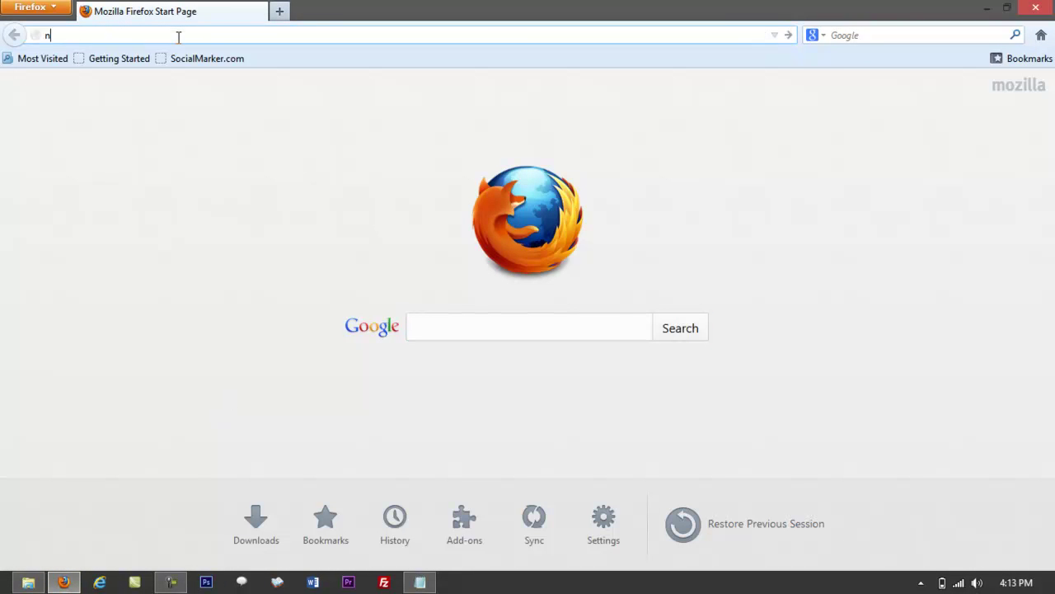
{"action": "key", "text": "BackSpace"}
{"action": "key", "text": "BackSpace"}
{"action": "key", "text": "BackSpace"}
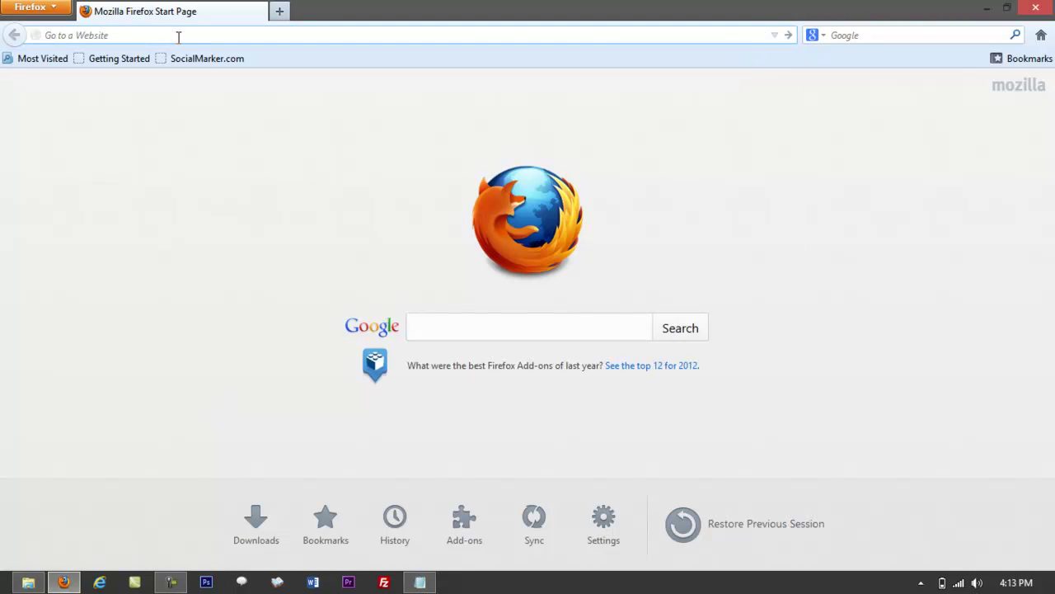
{"action": "type", "text": "y"}
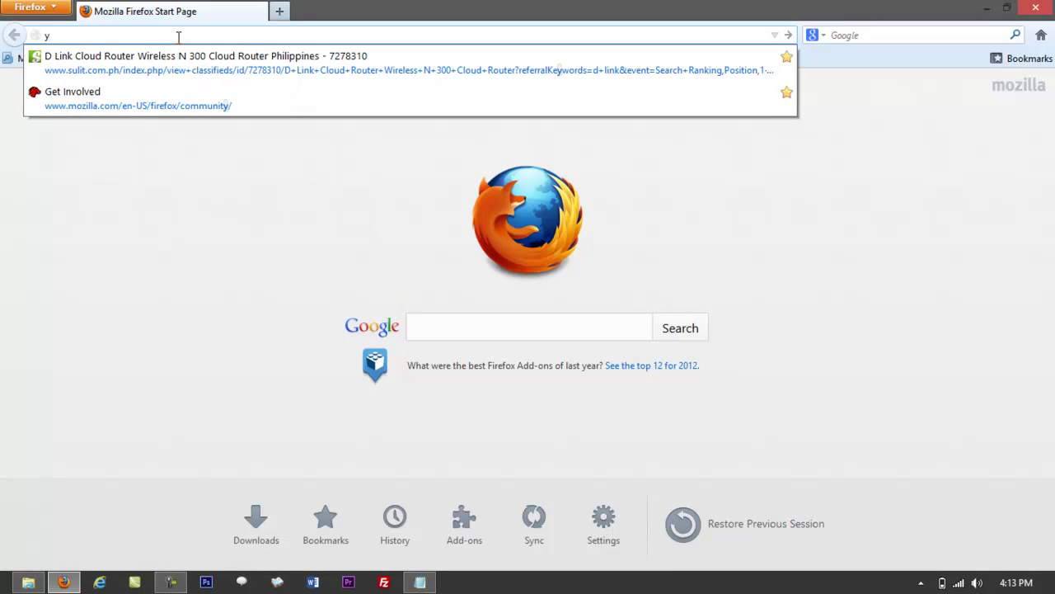
{"action": "type", "text": "outube.com/n"}
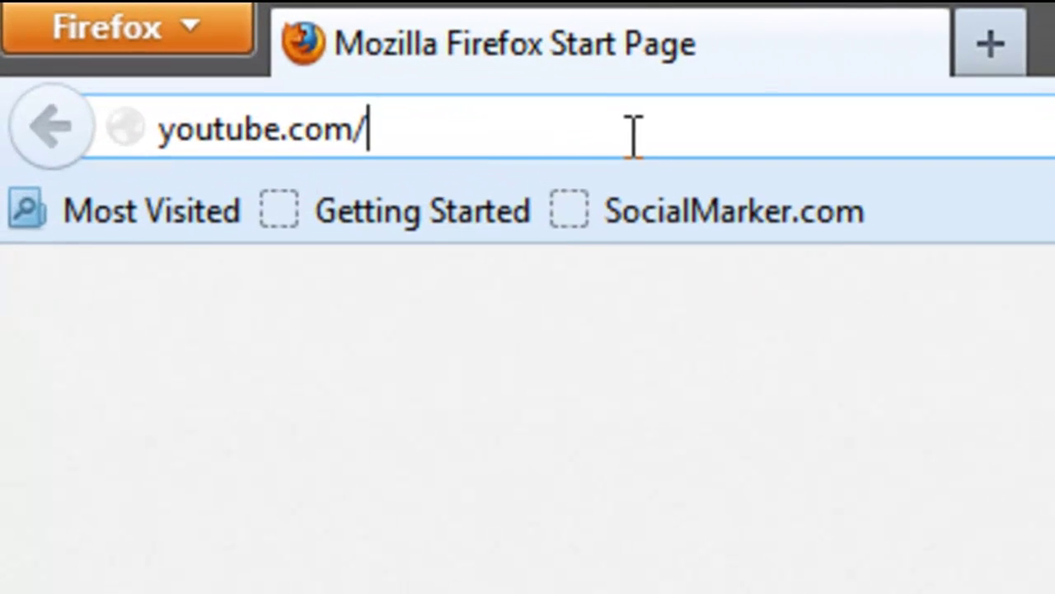
{"action": "type", "text": "oodle"}
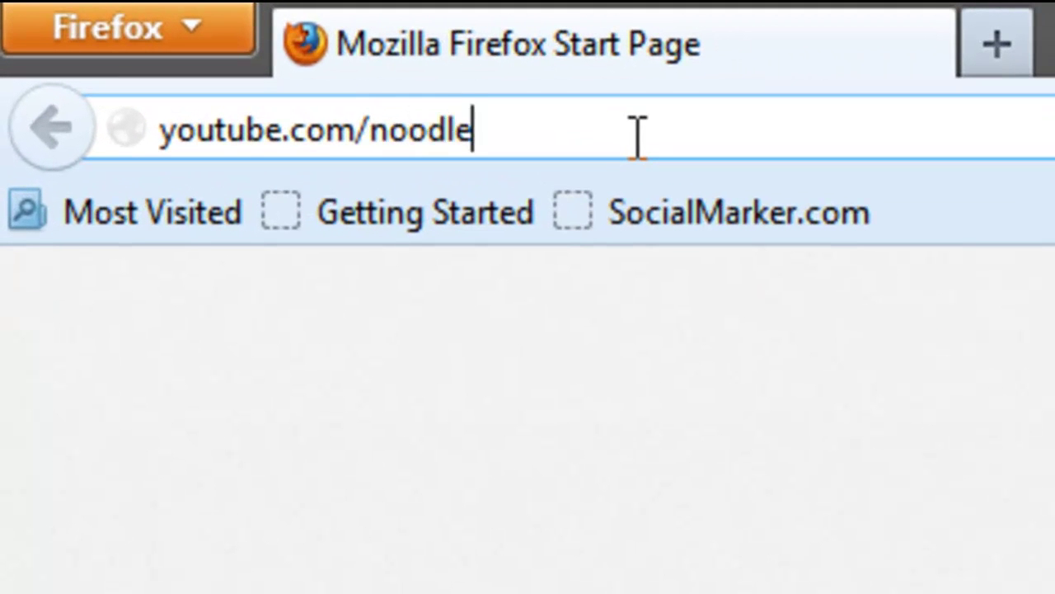
{"action": "key", "text": "BackSpace"}
{"action": "key", "text": "BackSpace"}
{"action": "key", "text": "BackSpace"}
{"action": "key", "text": "BackSpace"}
{"action": "key", "text": "BackSpace"}
{"action": "key", "text": "BackSpace"}
{"action": "key", "text": "BackSpace"}
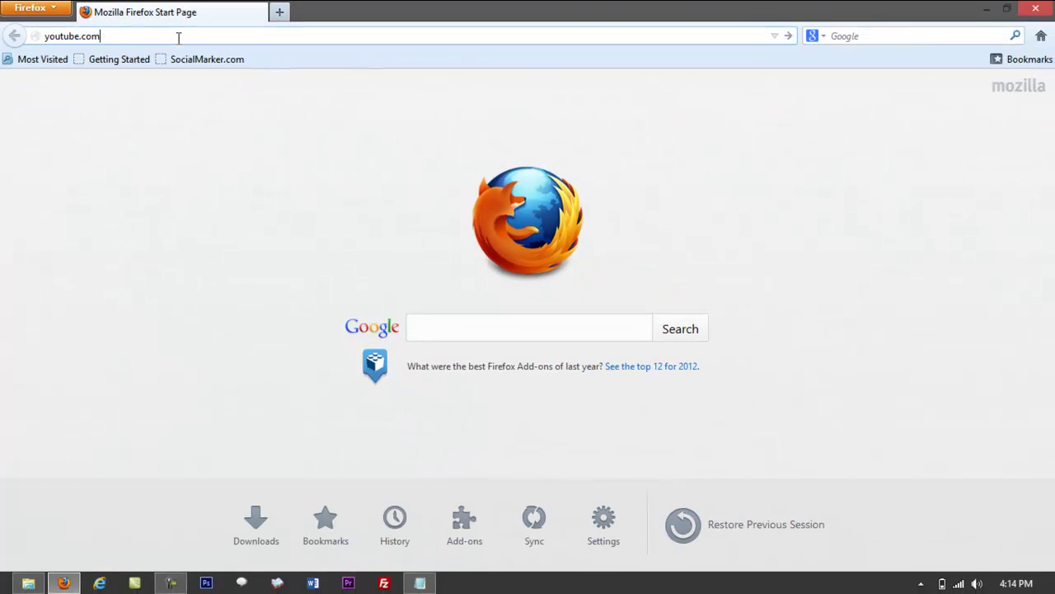
{"action": "key", "text": "Return"}
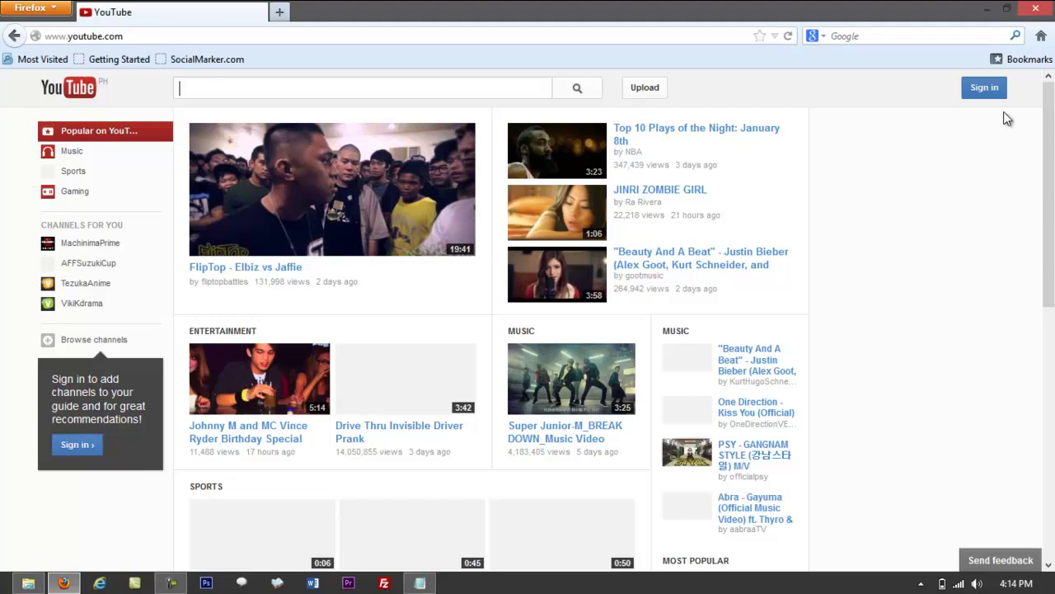
- Sign in to YouTube with the account's login name and password
{"action": "left_click", "coordinate": [984, 88]}
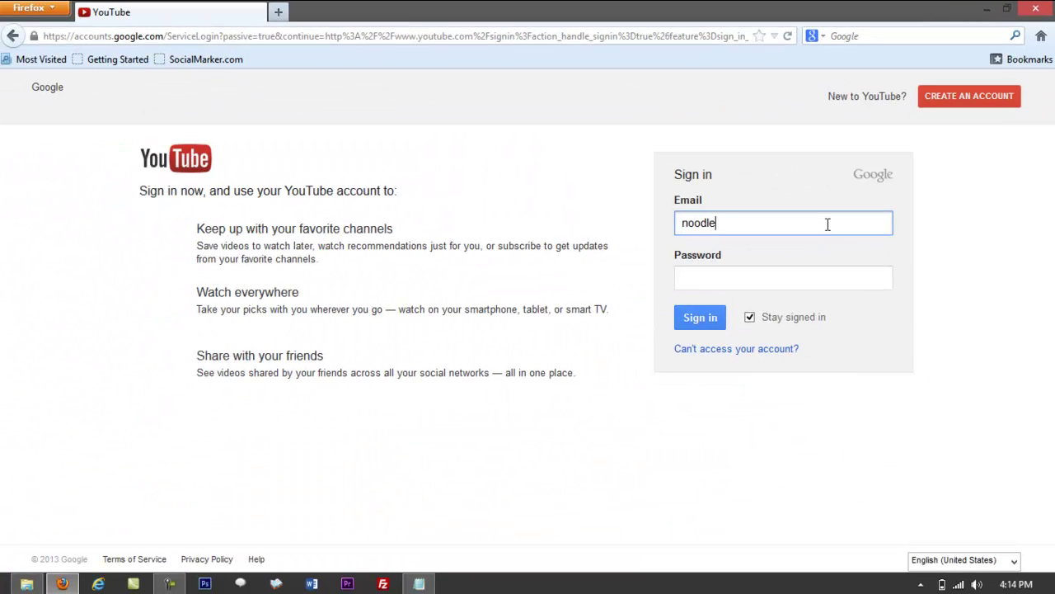
{"action": "type", "text": "noodledthingi"}
{"action": "key", "text": "BackSpace"}
{"action": "key", "text": "BackSpace"}
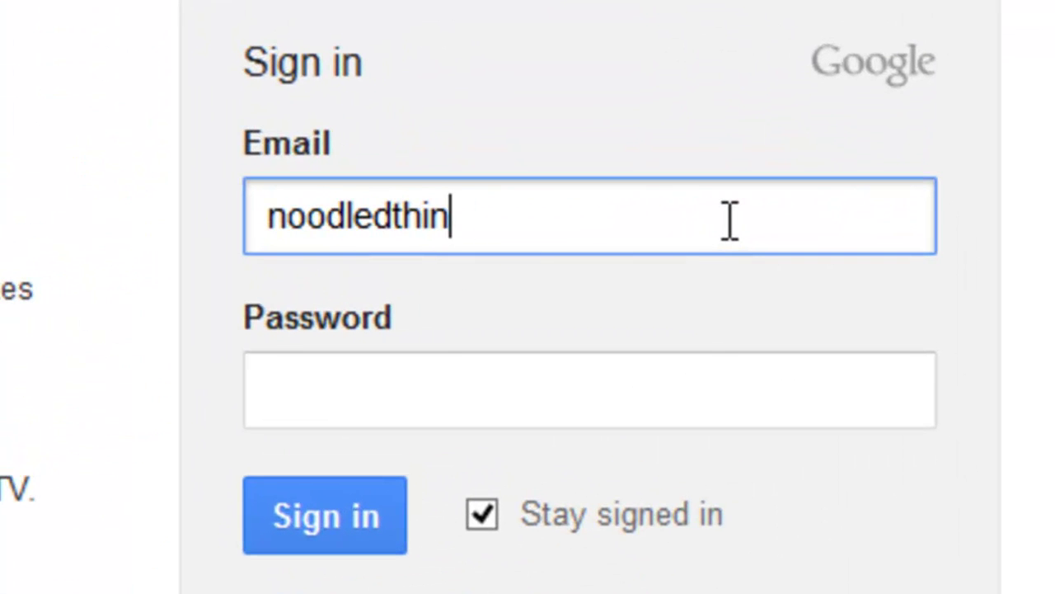
{"action": "type", "text": "i"}
{"action": "key", "text": "BackSpace"}
{"action": "type", "text": "i"}
{"action": "key", "text": "BackSpace"}
{"action": "type", "text": "king"}
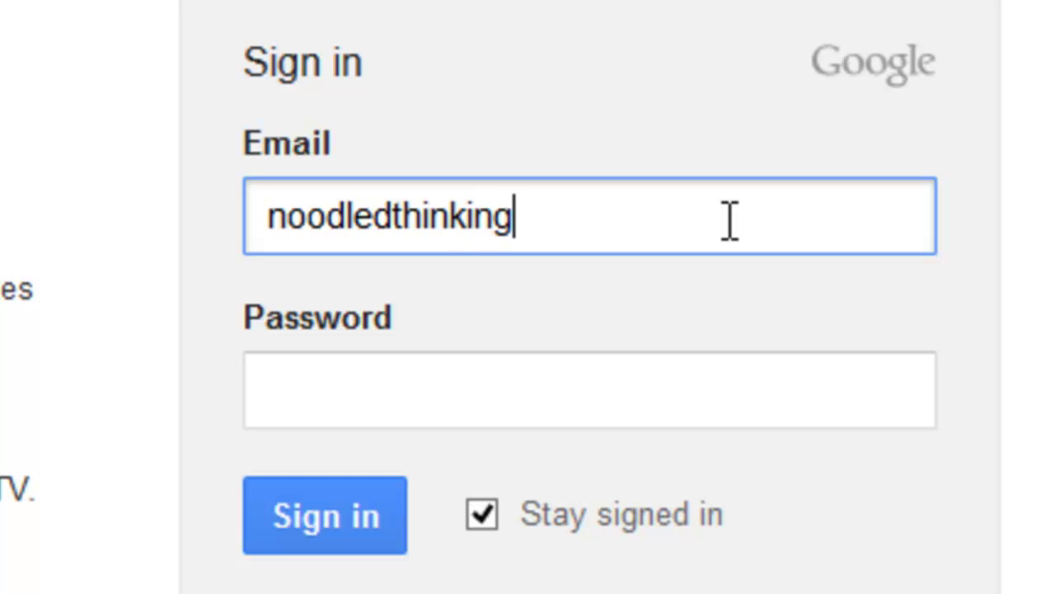
{"action": "key", "text": "Tab"}
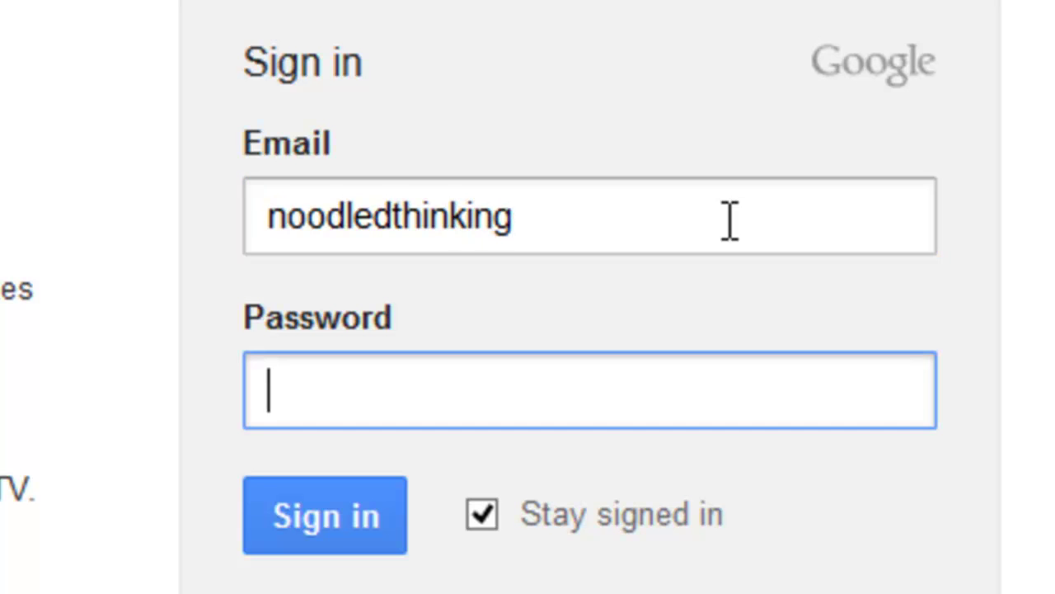
{"action": "type", "text": "******"}
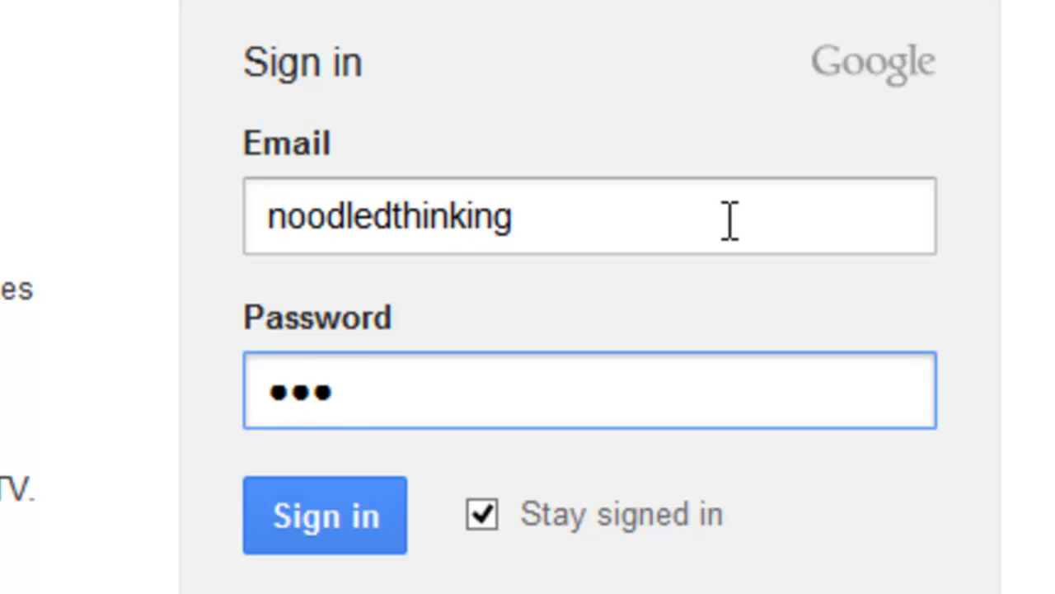
{"action": "type", "text": "*********"}
{"action": "key", "text": "Return"}
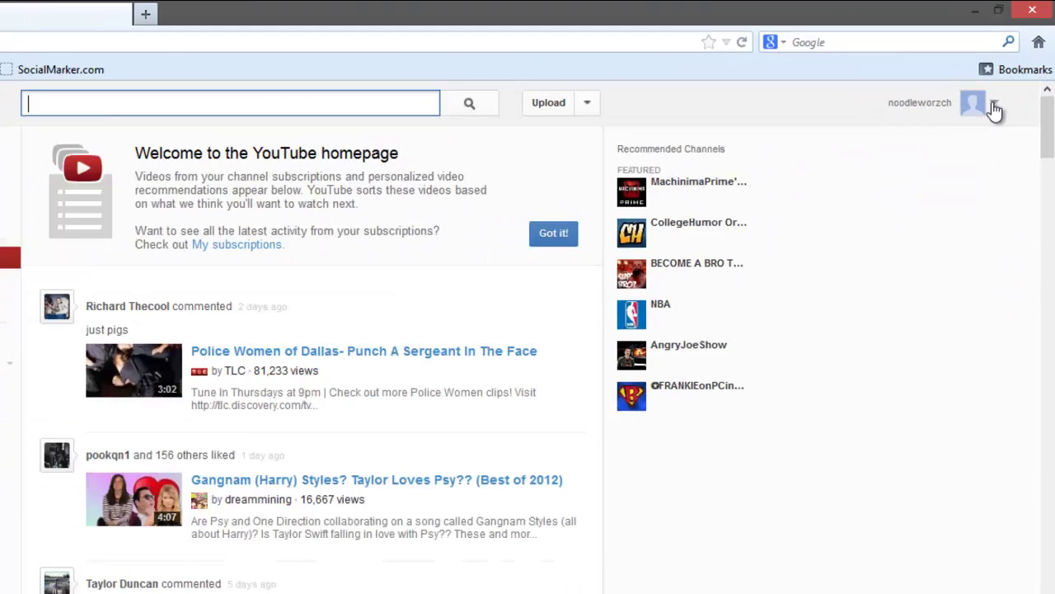
- Open My Channel from the account menu and scroll down to Featured Playlists
{"action": "left_click", "coordinate": [892, 277]}
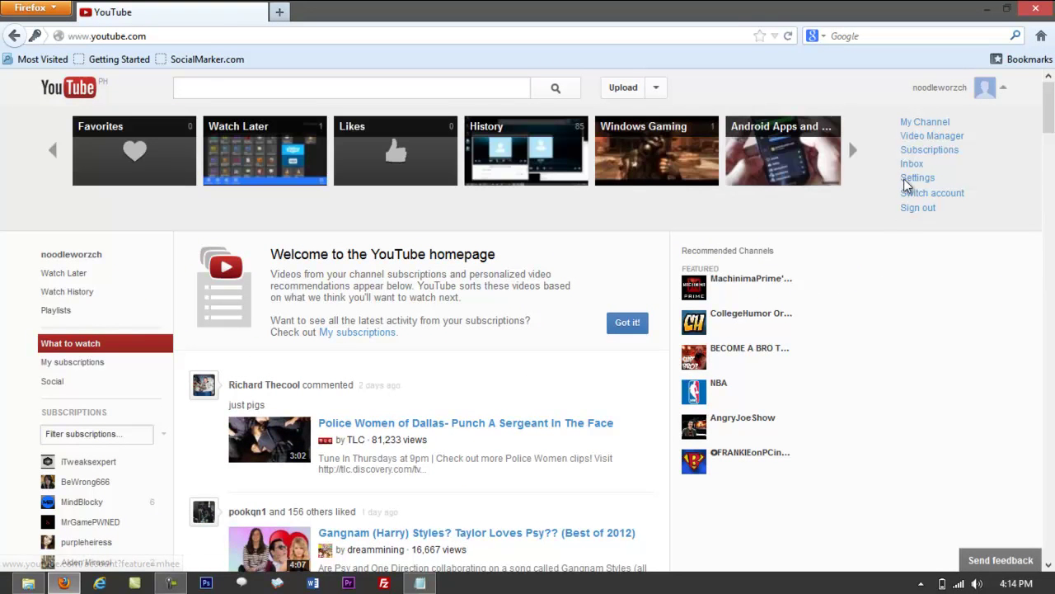
{"action": "left_click", "coordinate": [1004, 92]}
{"action": "left_click", "coordinate": [1005, 93]}
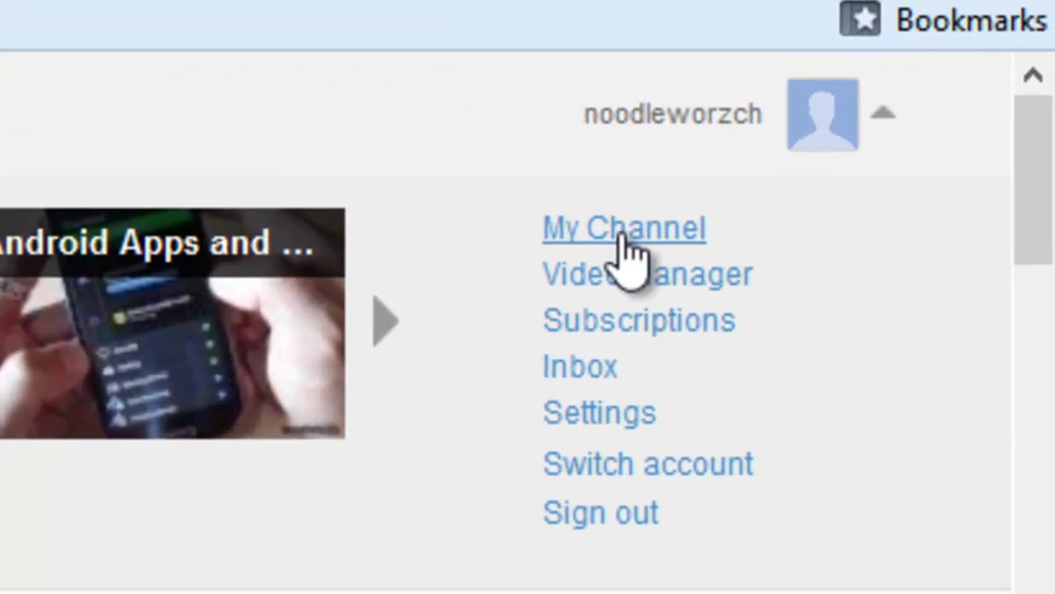
{"action": "left_click", "coordinate": [672, 213]}
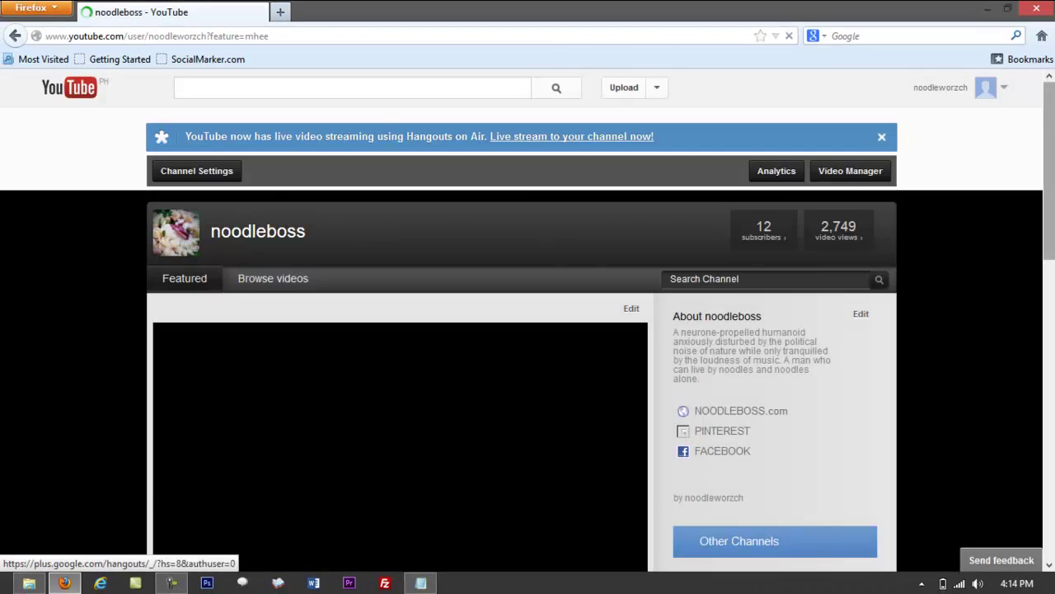
{"action": "scroll", "coordinate": [497, 233], "scroll_direction": "down", "scroll_amount": 6}
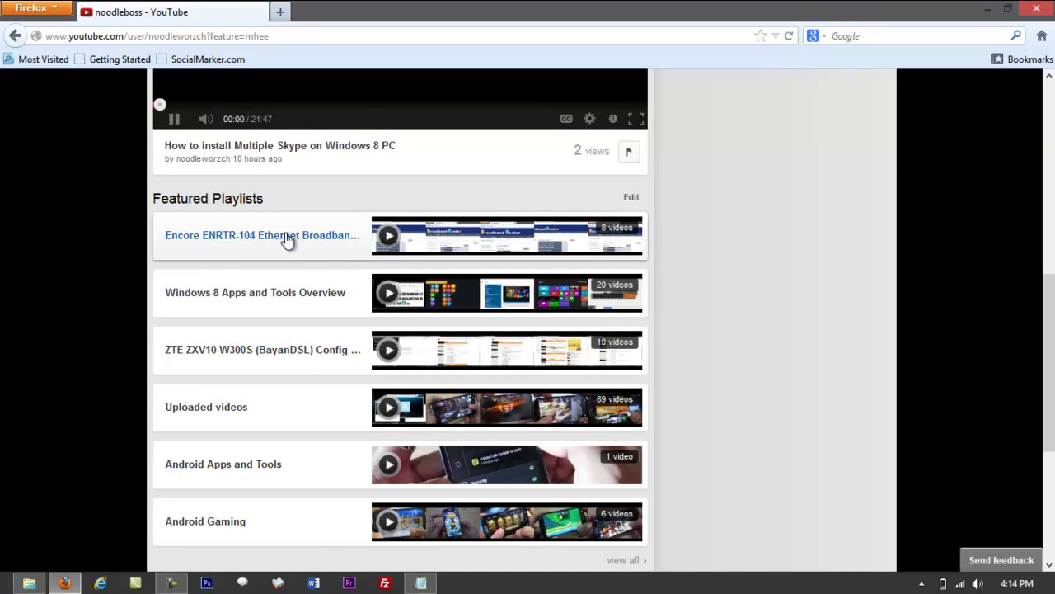
{"action": "scroll", "coordinate": [883, 325], "scroll_direction": "down", "scroll_amount": 1}
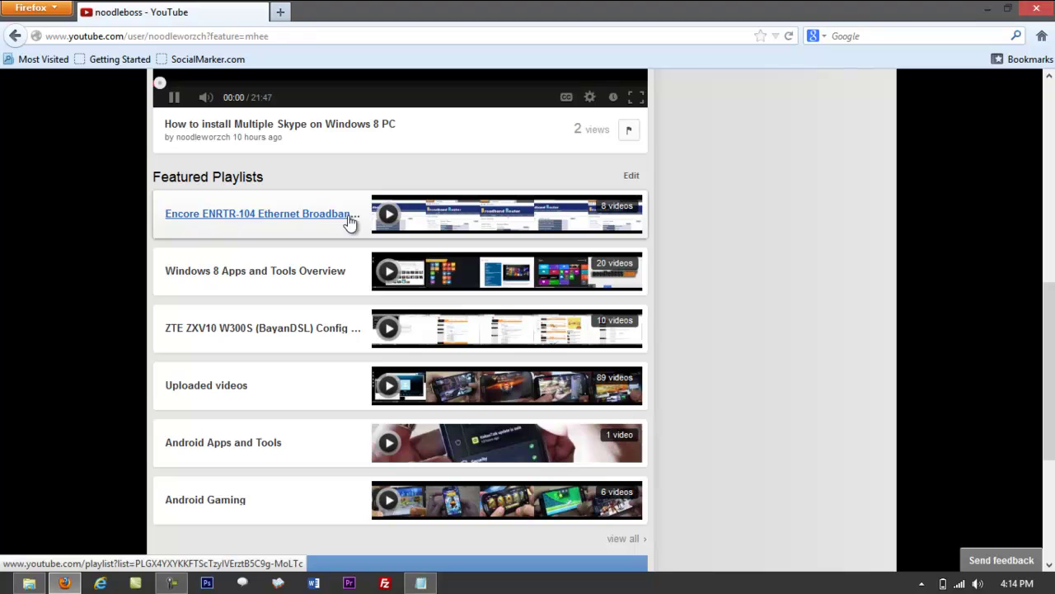
- Open the Encore ENRTR-104 playlist in a new tab and scroll through its videos
{"action": "right_click", "coordinate": [221, 219]}
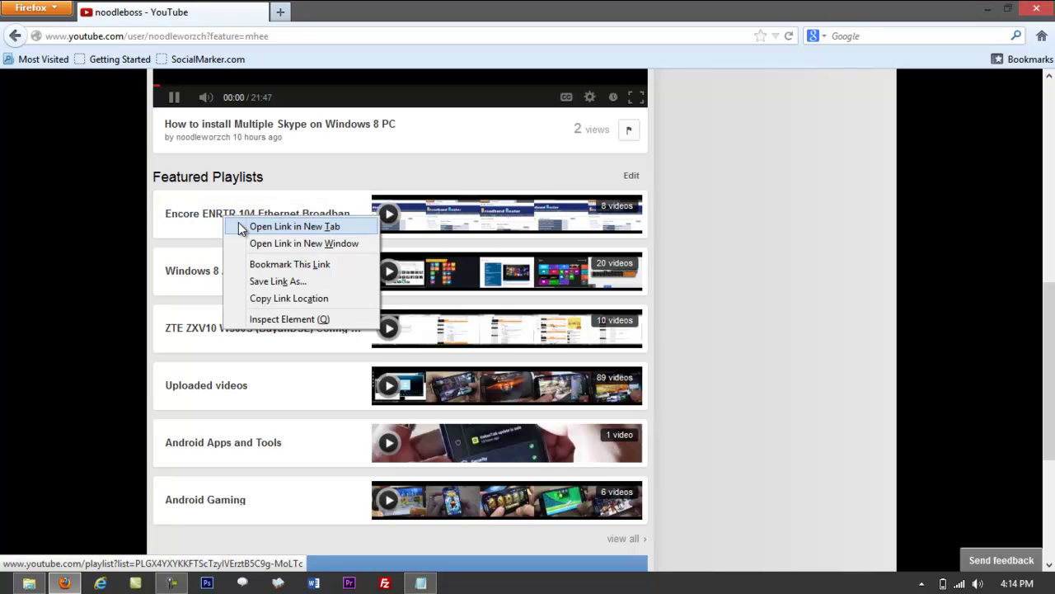
{"action": "left_click", "coordinate": [240, 226]}
{"action": "left_click", "coordinate": [367, 12]}
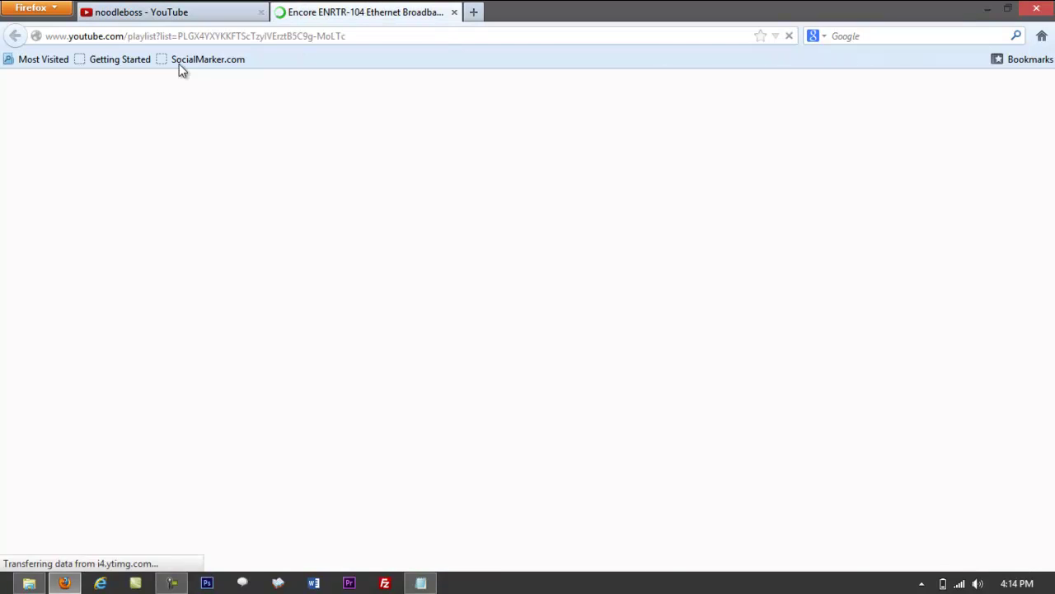
{"action": "scroll", "coordinate": [28, 292], "scroll_direction": "down", "scroll_amount": 10}
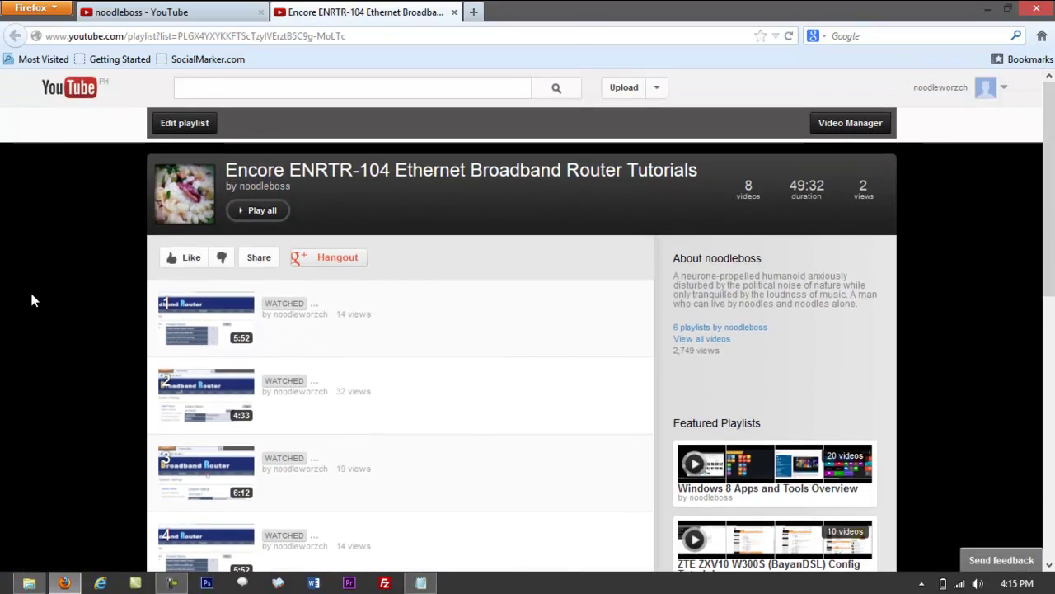
{"action": "scroll", "coordinate": [31, 300], "scroll_direction": "down", "scroll_amount": 2}
{"action": "scroll", "coordinate": [31, 300], "scroll_direction": "up", "scroll_amount": 10}
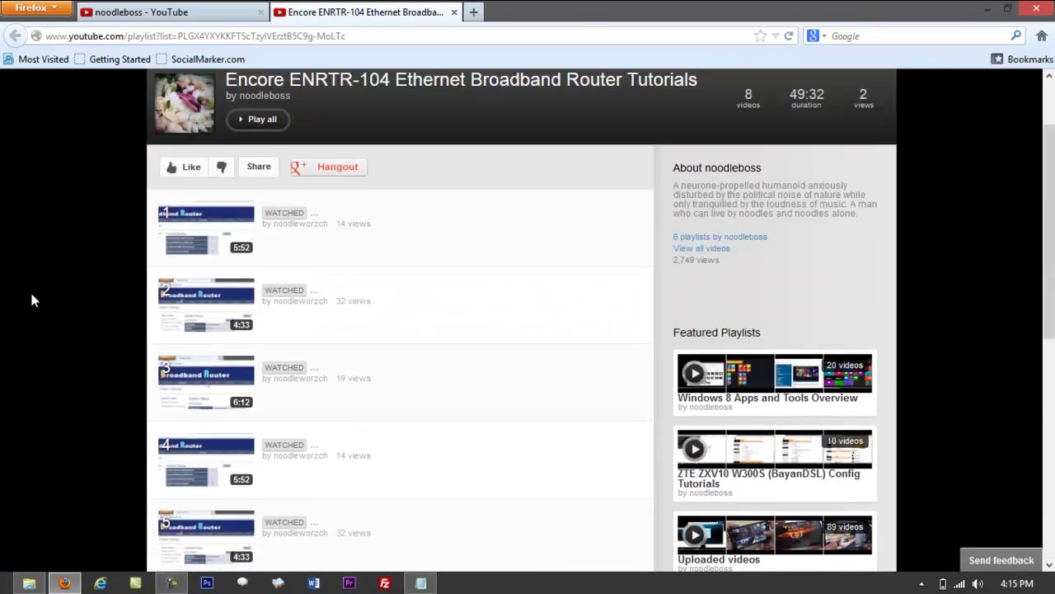
- Switch between the Encore playlist and channel tabs, ending on the channel's Featured Playlists
{"action": "left_click", "coordinate": [181, 18]}
{"action": "scroll", "coordinate": [830, 365], "scroll_direction": "up", "scroll_amount": 7}
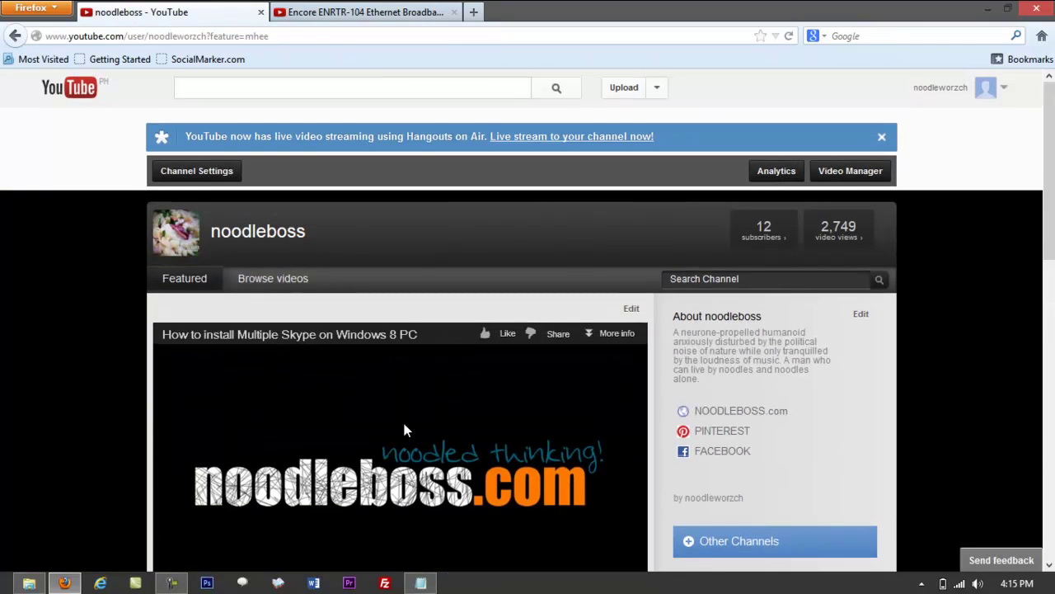
{"action": "left_click", "coordinate": [311, 7]}
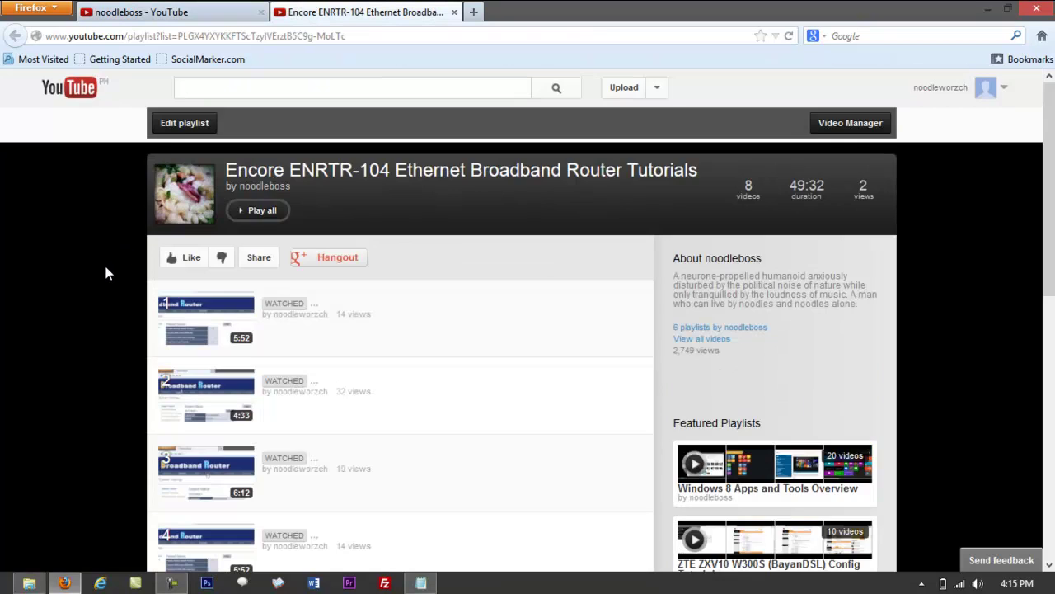
{"action": "scroll", "coordinate": [105, 272], "scroll_direction": "down", "scroll_amount": 5}
{"action": "scroll", "coordinate": [104, 286], "scroll_direction": "up", "scroll_amount": 6}
{"action": "scroll", "coordinate": [104, 286], "scroll_direction": "down", "scroll_amount": 2}
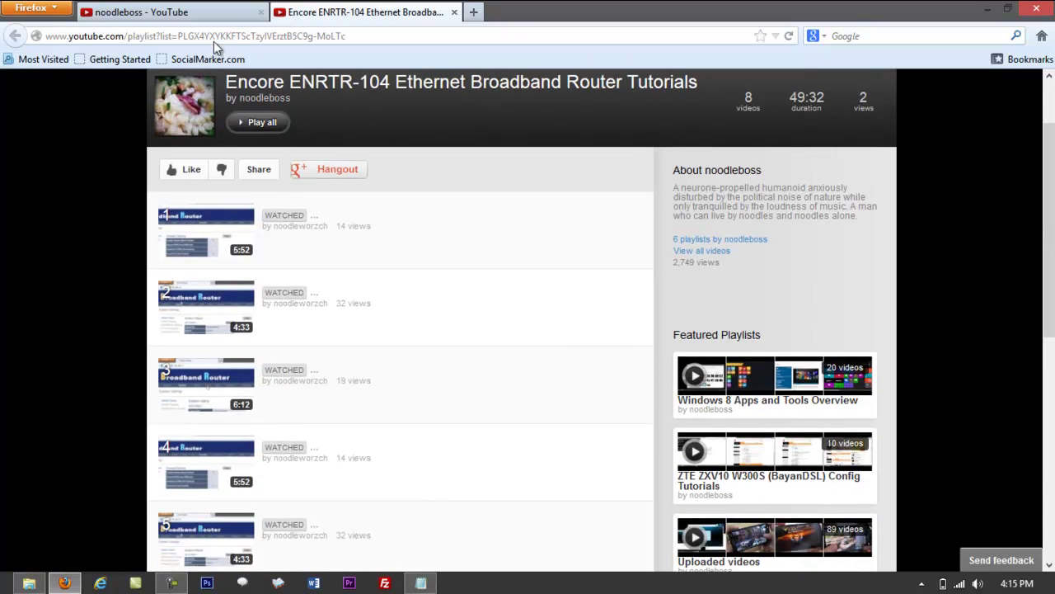
{"action": "left_click", "coordinate": [210, 11]}
{"action": "scroll", "coordinate": [4, 405], "scroll_direction": "down", "scroll_amount": 6}
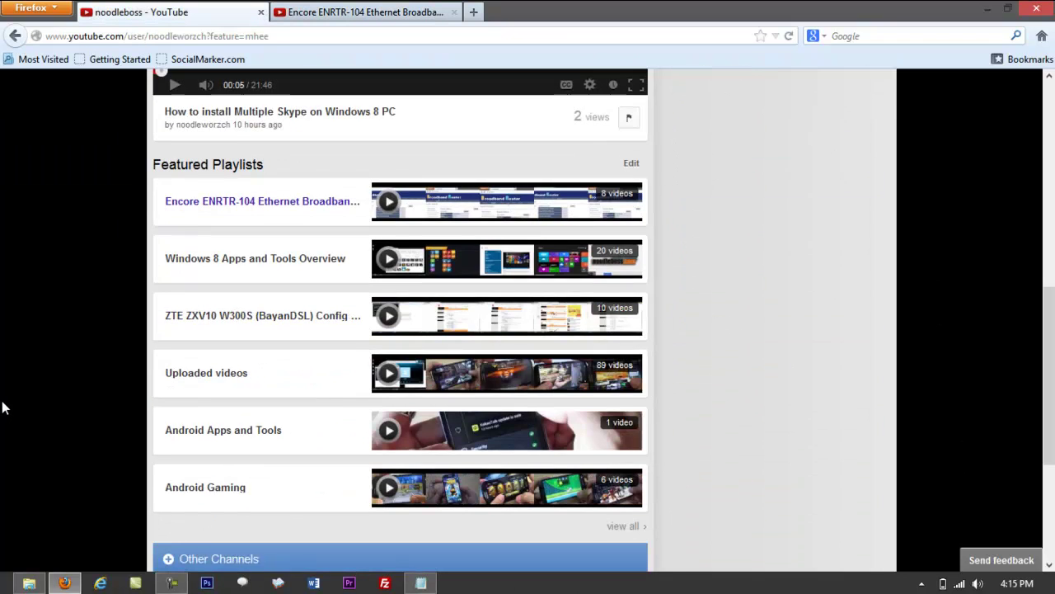
- Open and review the Windows 8 Apps and Tools Overview playlist, then close both playlist tabs
{"action": "right_click", "coordinate": [311, 274]}
{"action": "left_click", "coordinate": [314, 274]}
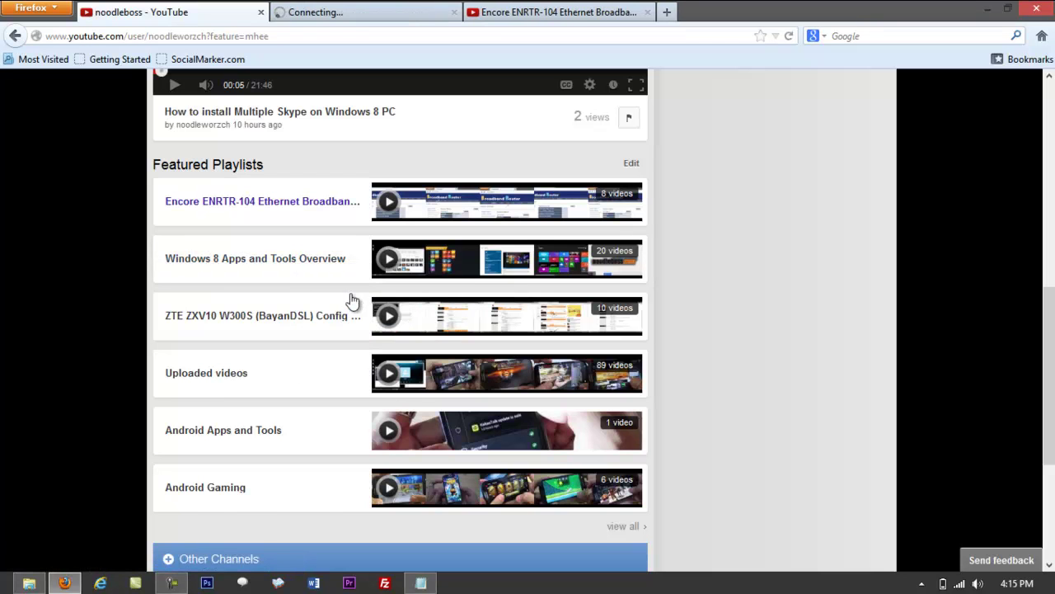
{"action": "key", "text": "ctrl+Tab"}
{"action": "scroll", "coordinate": [12, 307], "scroll_direction": "down", "scroll_amount": 10}
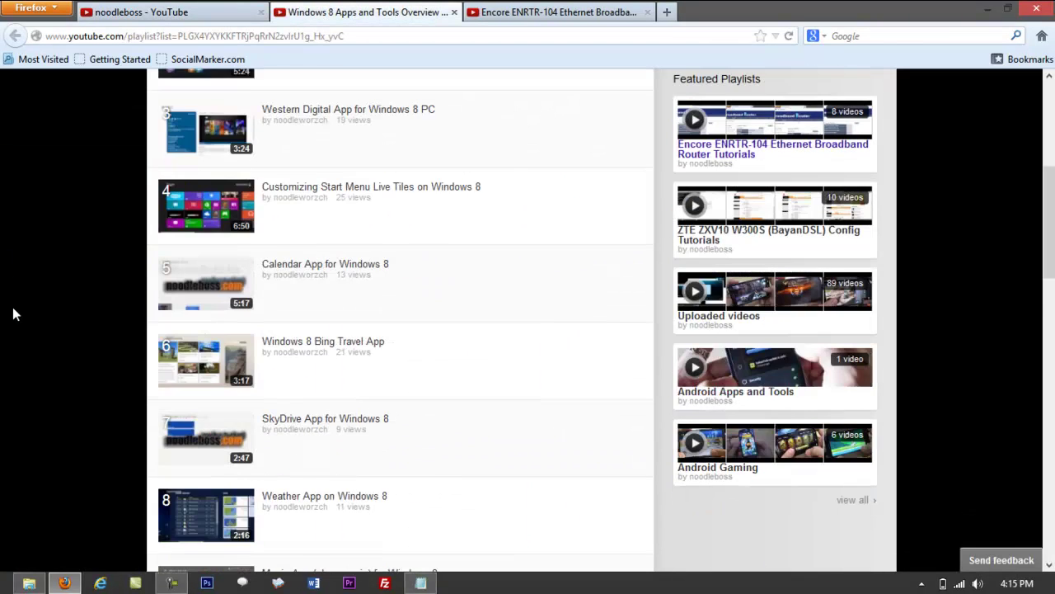
{"action": "left_click", "coordinate": [454, 12]}
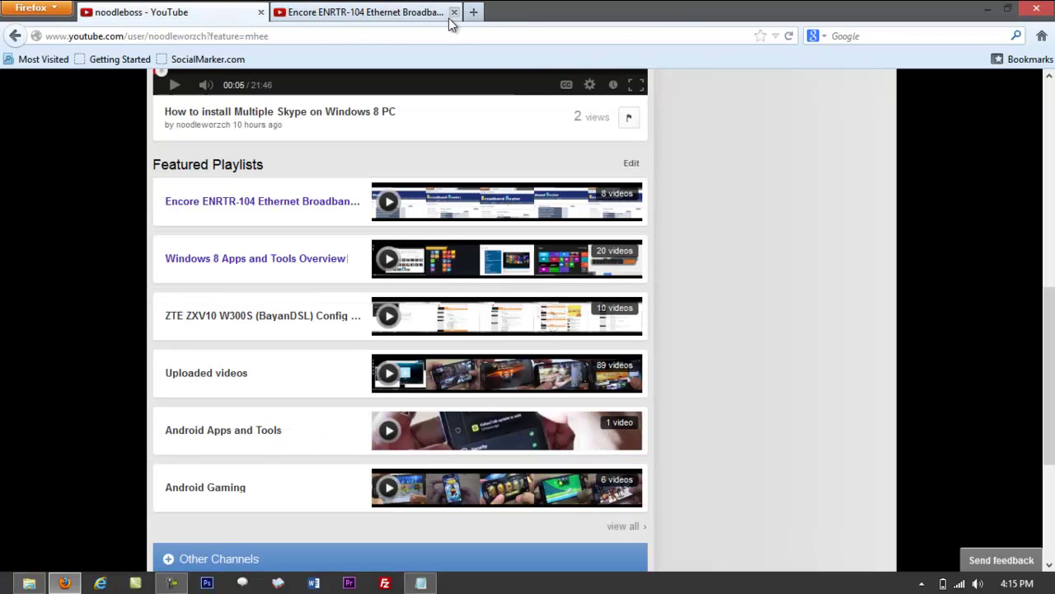
{"action": "left_click", "coordinate": [391, 14]}
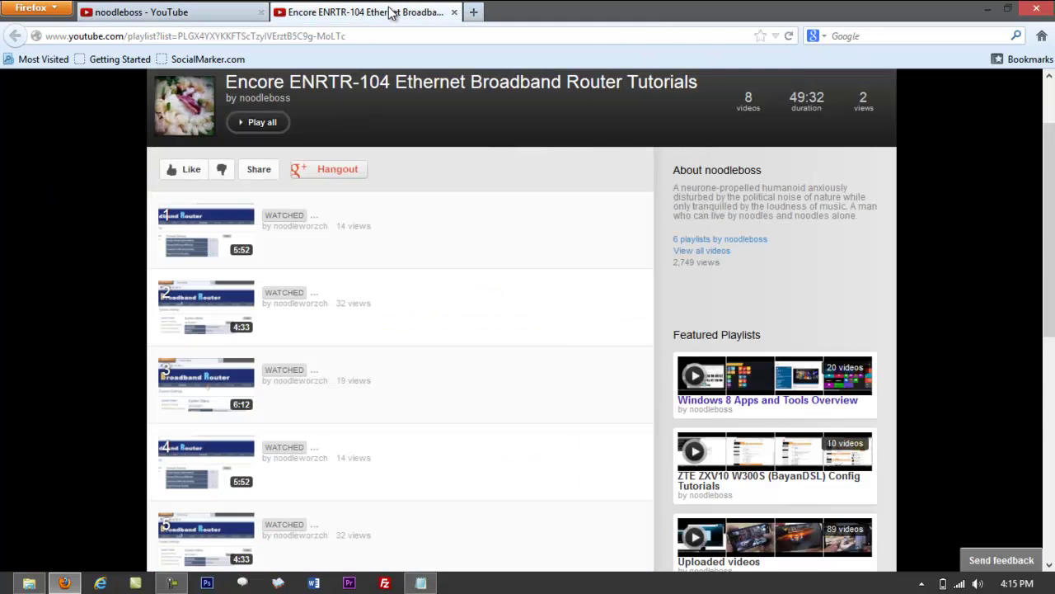
{"action": "left_click", "coordinate": [453, 13]}
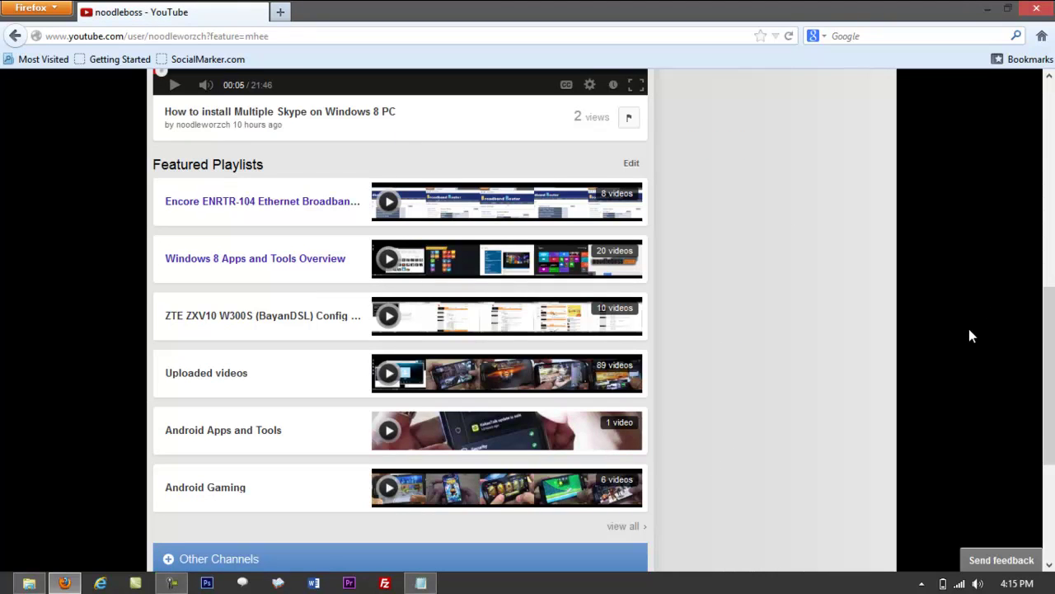
- Open the channel's Browse videos list in a new tab and scroll through the uploads
{"action": "left_click_drag", "start_coordinate": [1049, 346], "coordinate": [1049, 172]}
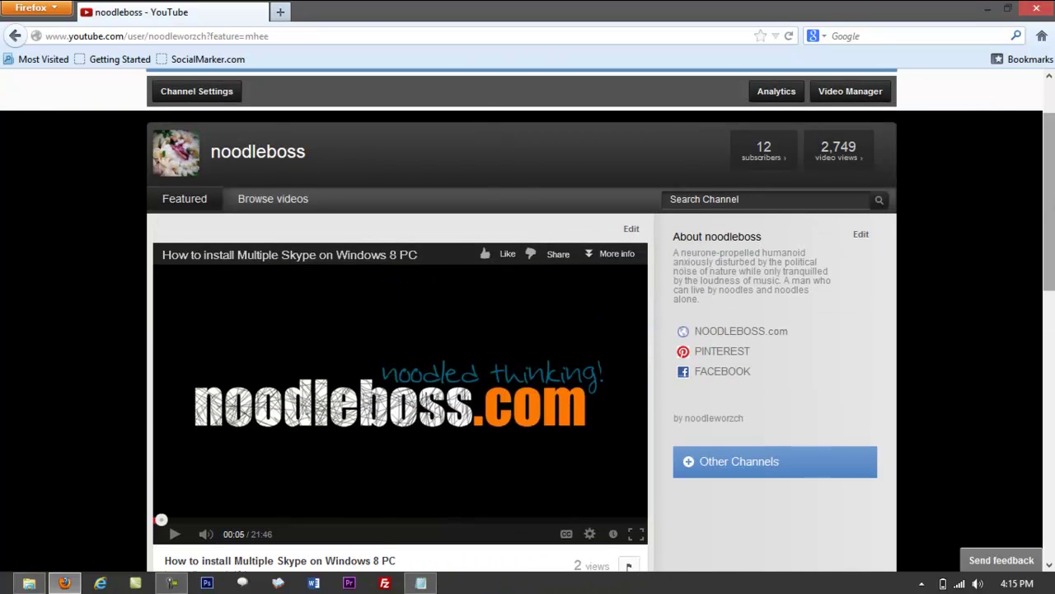
{"action": "right_click", "coordinate": [304, 206]}
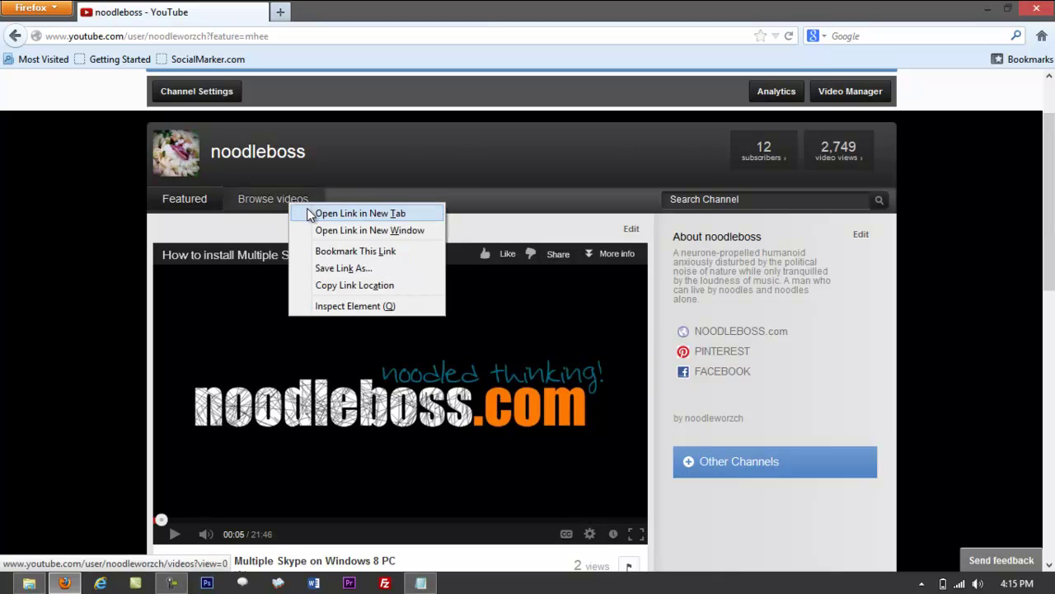
{"action": "left_click", "coordinate": [303, 213]}
{"action": "left_click", "coordinate": [343, 10]}
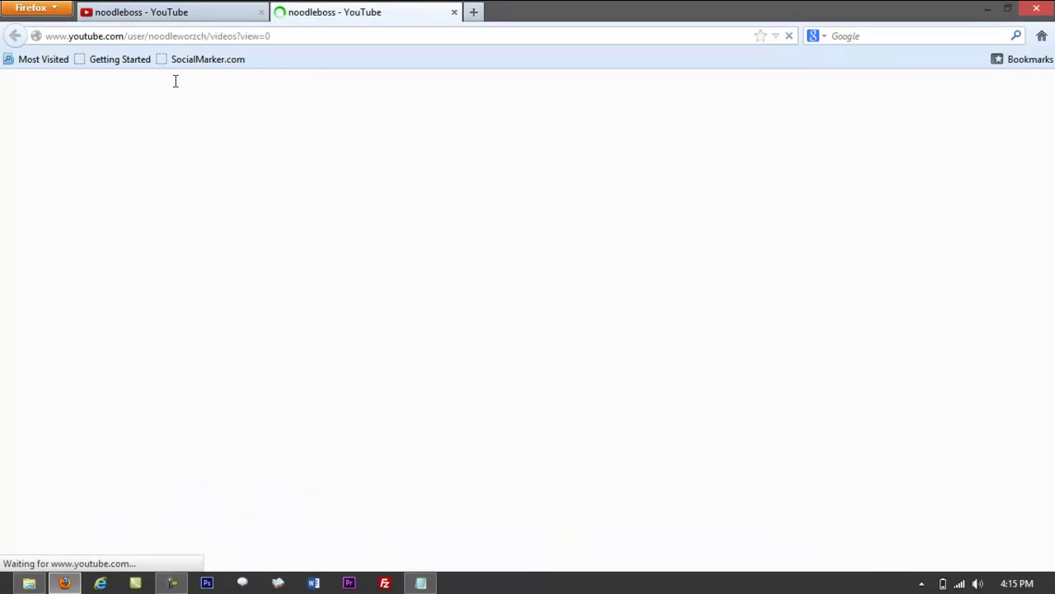
{"action": "scroll", "coordinate": [365, 404], "scroll_direction": "down", "scroll_amount": 4}
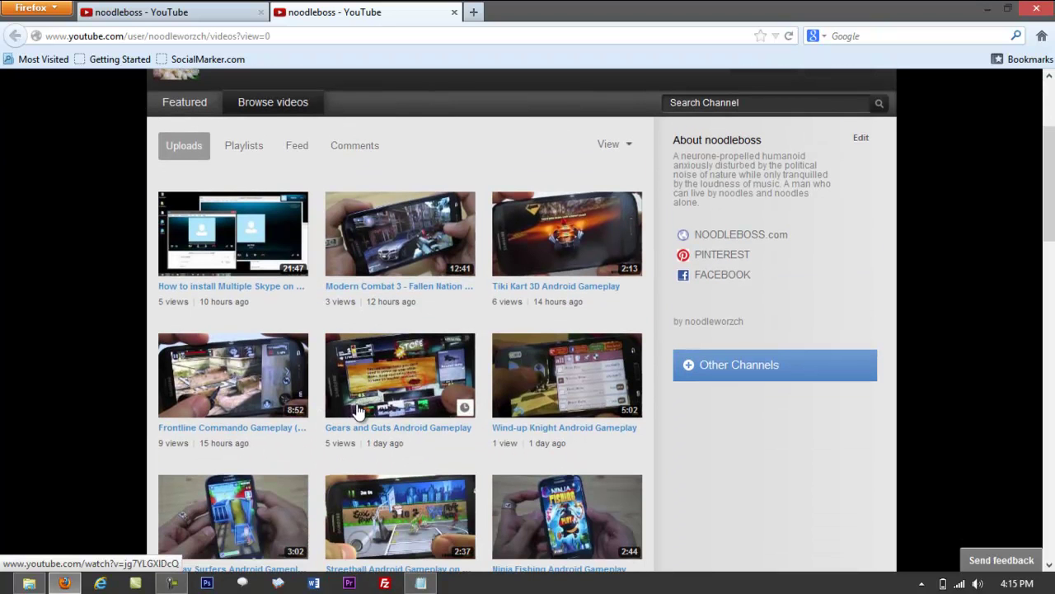
{"action": "scroll", "coordinate": [356, 410], "scroll_direction": "down", "scroll_amount": 20}
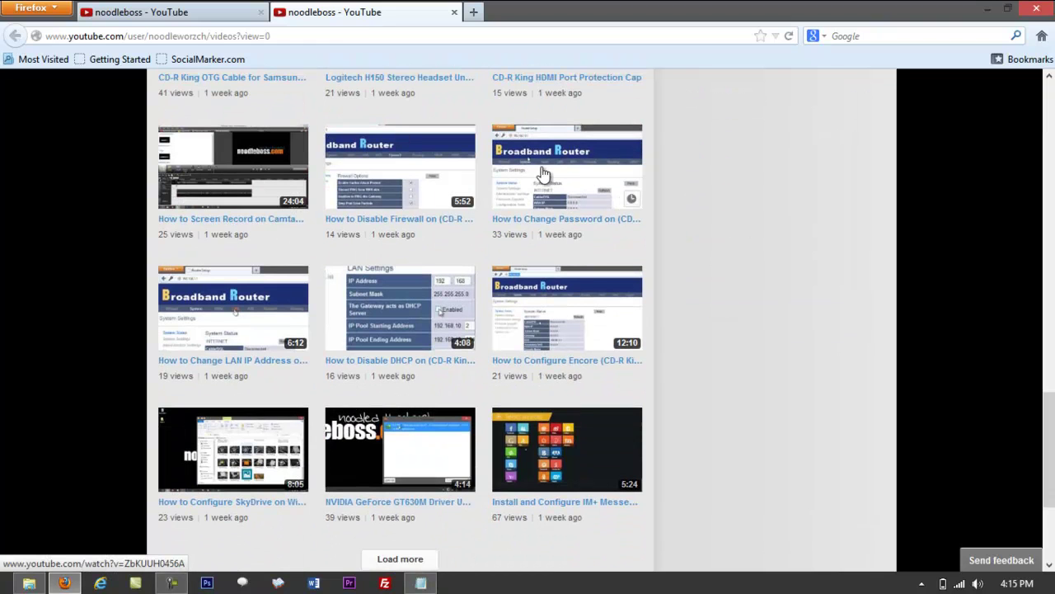
{"action": "scroll", "coordinate": [379, 175], "scroll_direction": "down", "scroll_amount": 5}
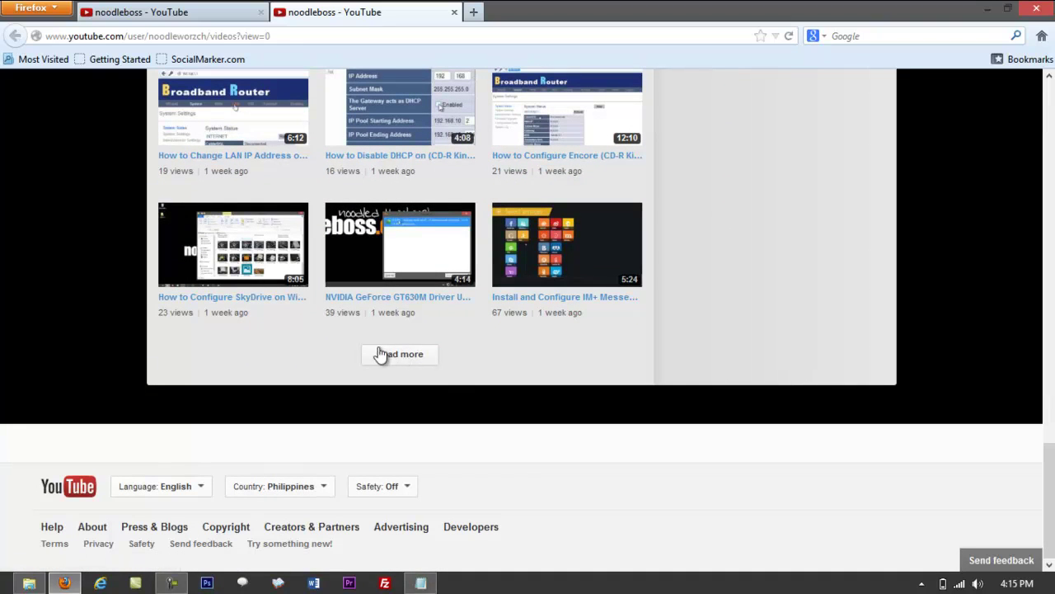
- Return to the channel's featured page and scroll around it
{"action": "left_click", "coordinate": [192, 14]}
{"action": "scroll", "coordinate": [48, 318], "scroll_direction": "down", "scroll_amount": 10}
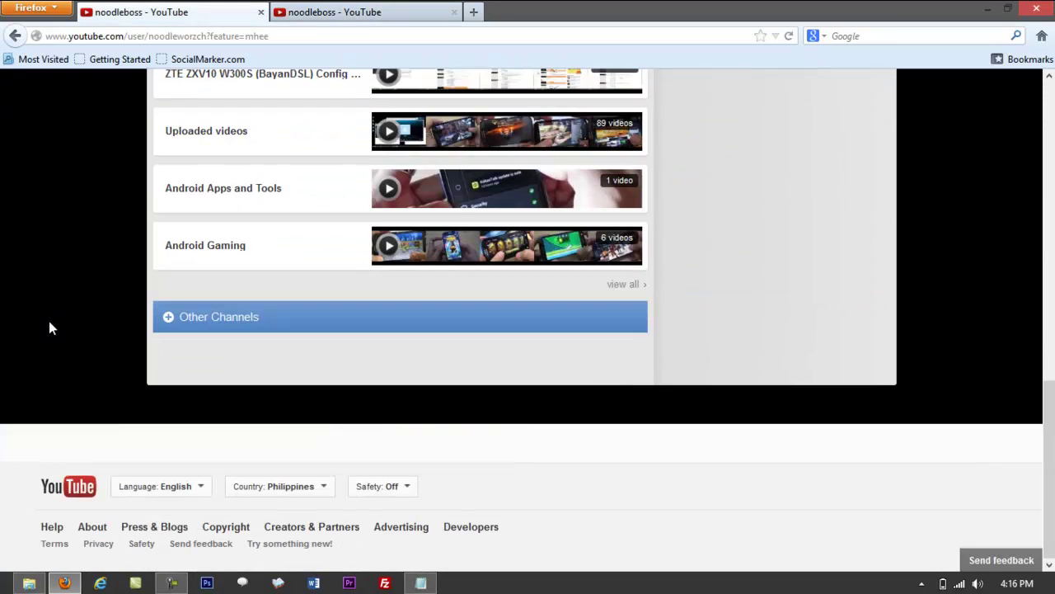
{"action": "scroll", "coordinate": [204, 279], "scroll_direction": "up", "scroll_amount": 2}
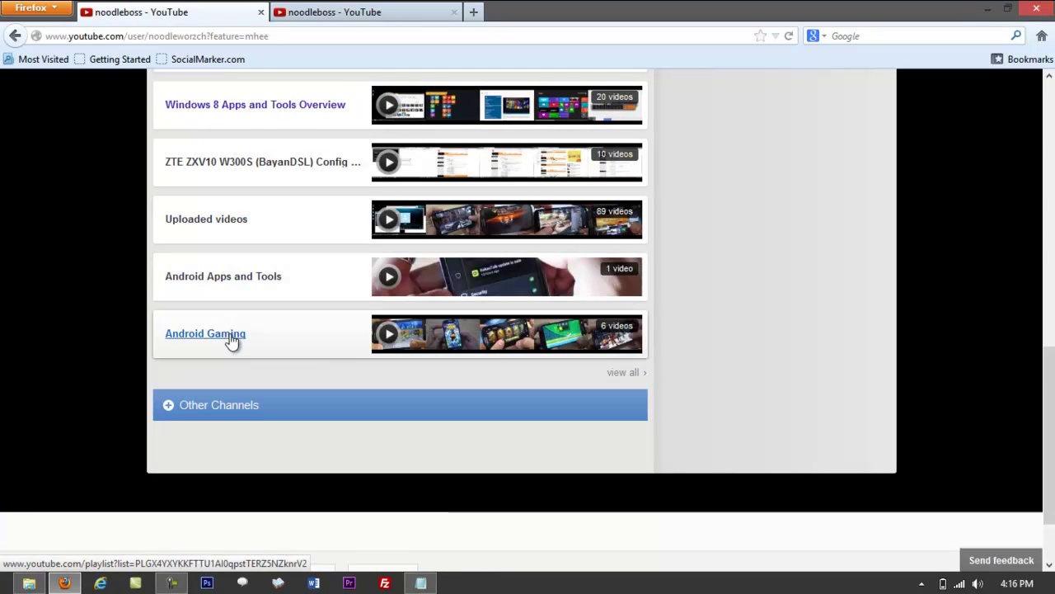
{"action": "left_click_drag", "start_coordinate": [1050, 407], "coordinate": [1052, 276]}
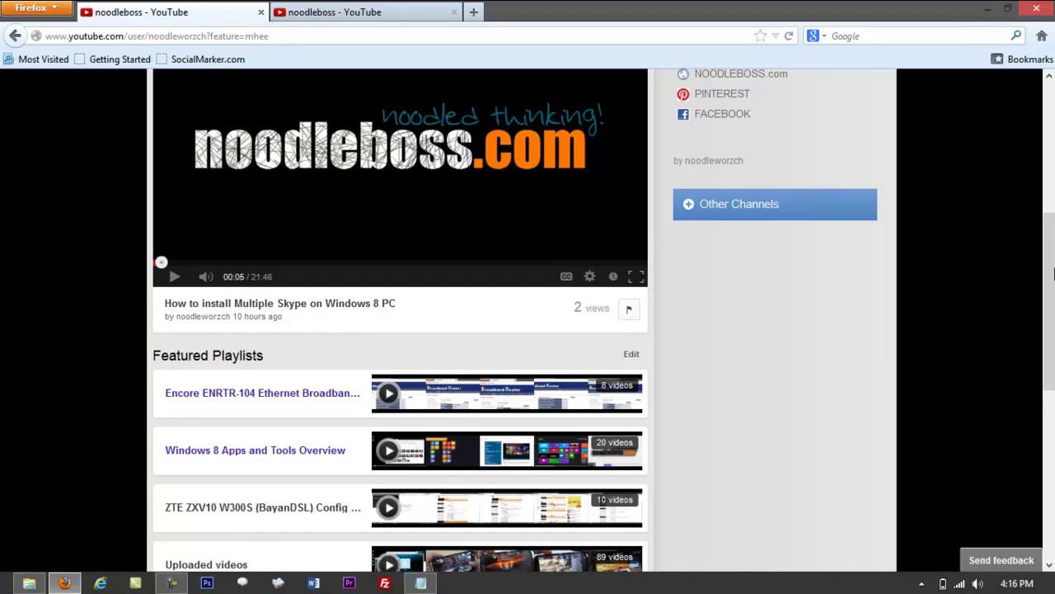
{"action": "left_click_drag", "start_coordinate": [1052, 276], "coordinate": [1053, 249]}
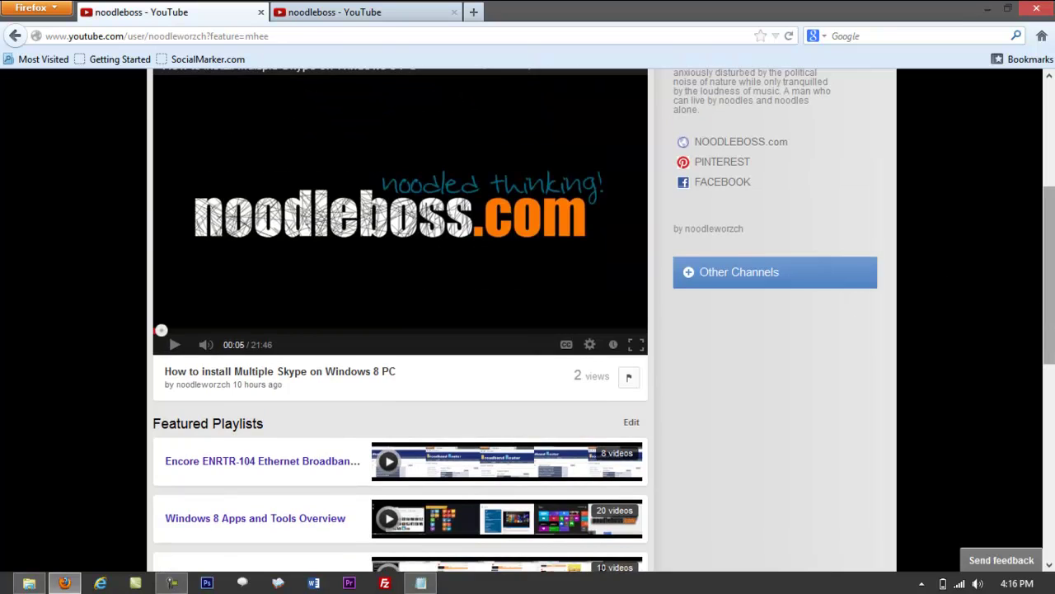
{"action": "scroll", "coordinate": [1047, 219], "scroll_direction": "up", "scroll_amount": 3}
{"action": "left_click_drag", "start_coordinate": [1047, 221], "coordinate": [1053, 302]}
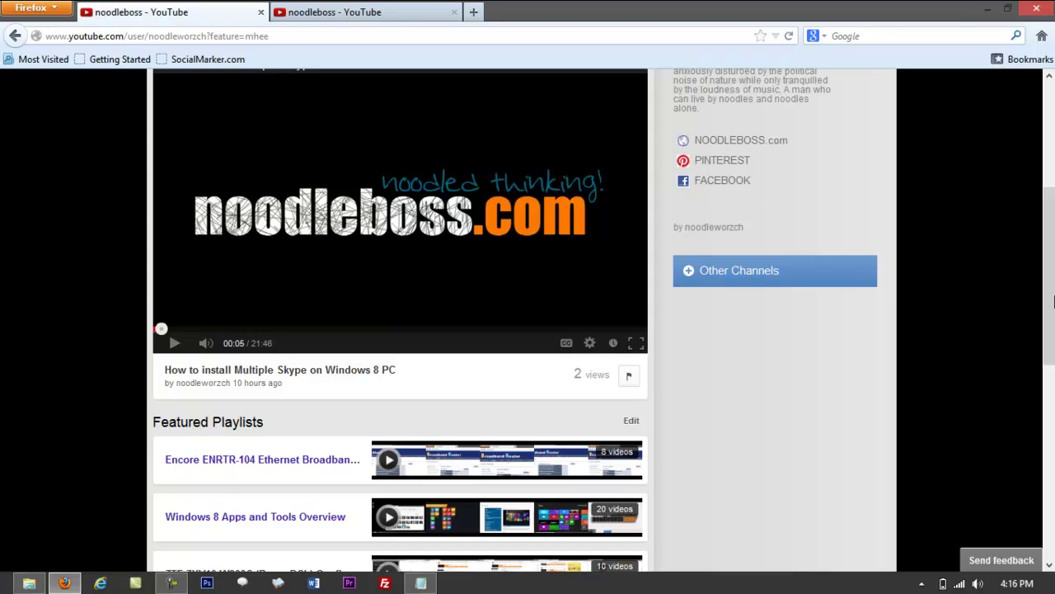
- In the second tab, open Video Manager from the account avatar menu
{"action": "left_click", "coordinate": [399, 10]}
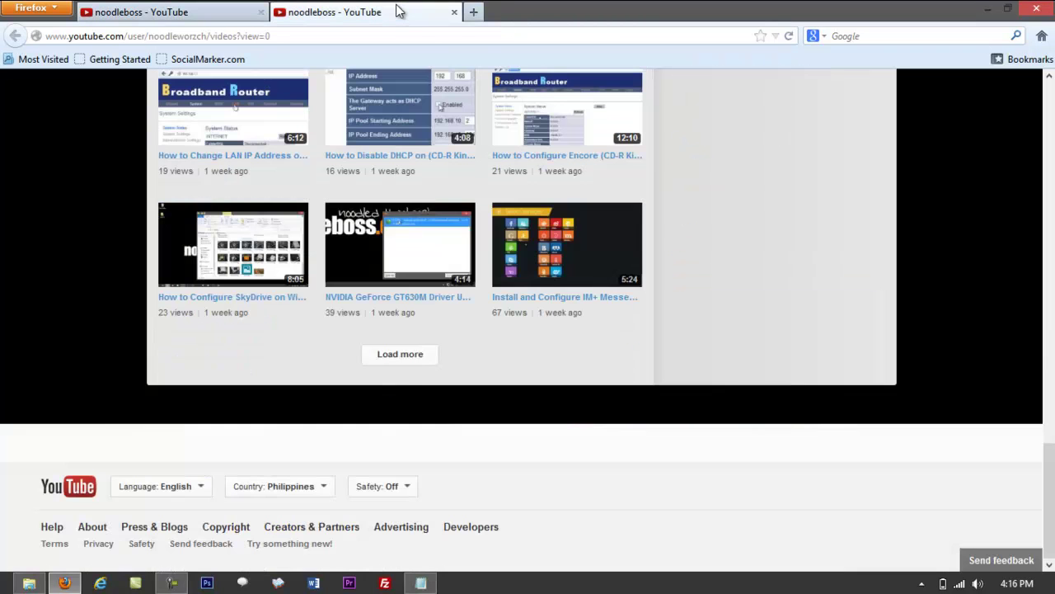
{"action": "scroll", "coordinate": [783, 261], "scroll_direction": "up", "scroll_amount": 10}
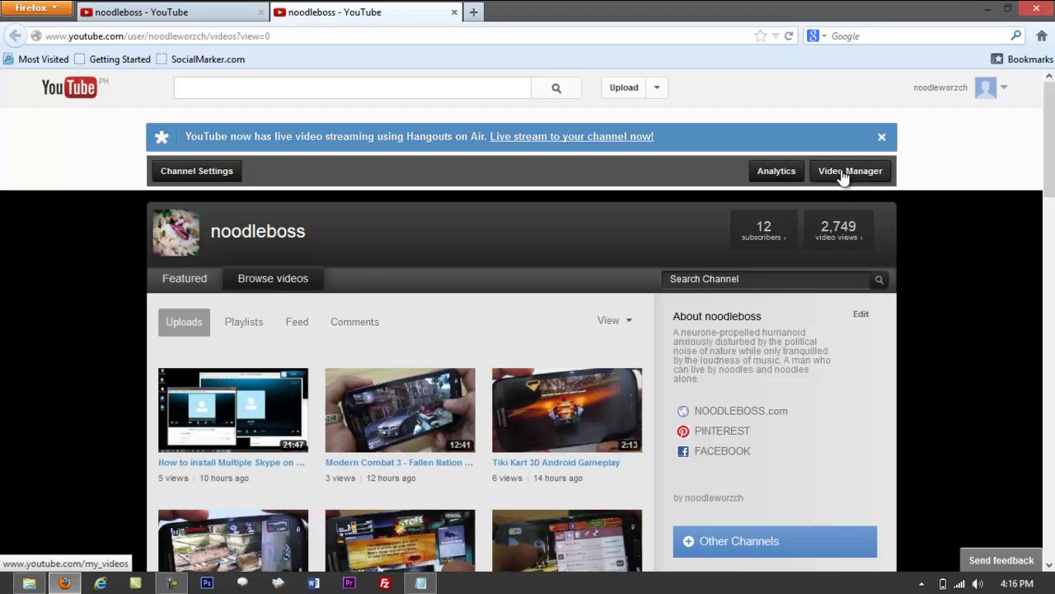
{"action": "left_click", "coordinate": [1005, 89]}
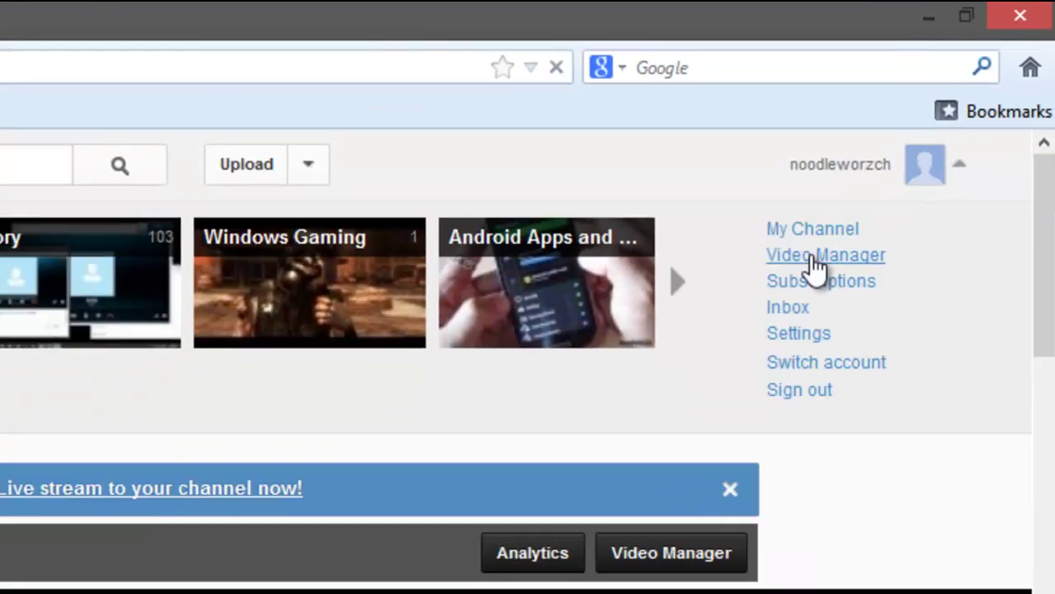
{"action": "left_click", "coordinate": [724, 350]}
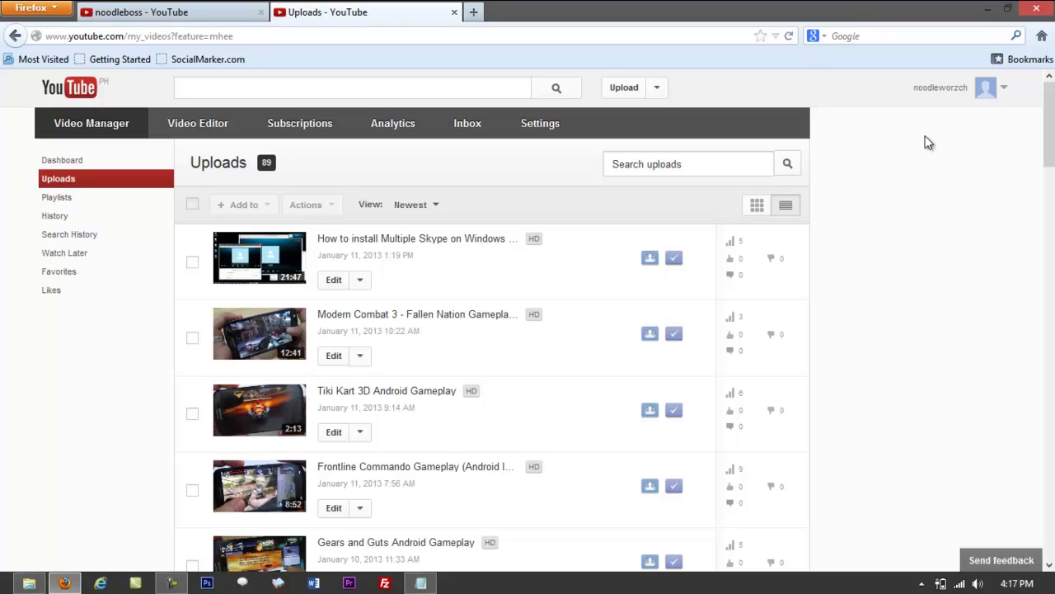
- Reload Video Manager and scroll the 89 uploads down to the footer and back to the top
{"action": "left_click", "coordinate": [1007, 87]}
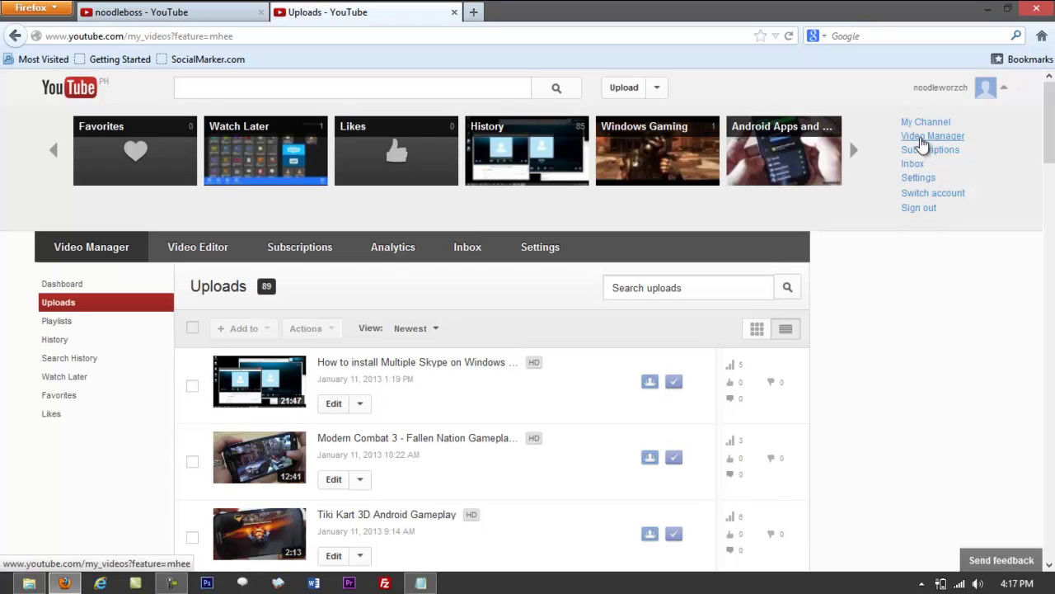
{"action": "left_click", "coordinate": [922, 140]}
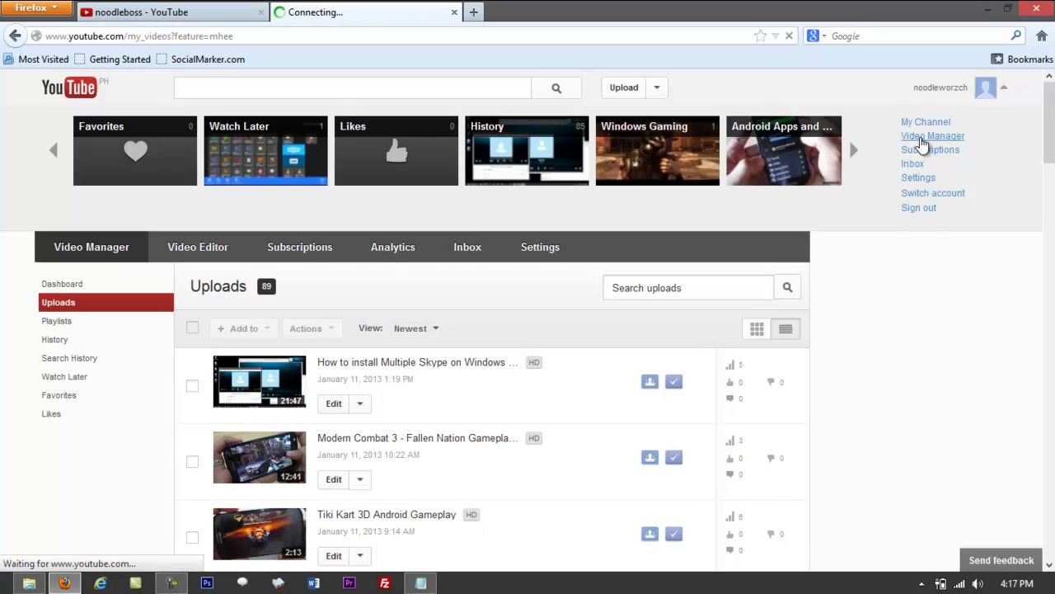
{"action": "scroll", "coordinate": [483, 255], "scroll_direction": "down", "scroll_amount": 10}
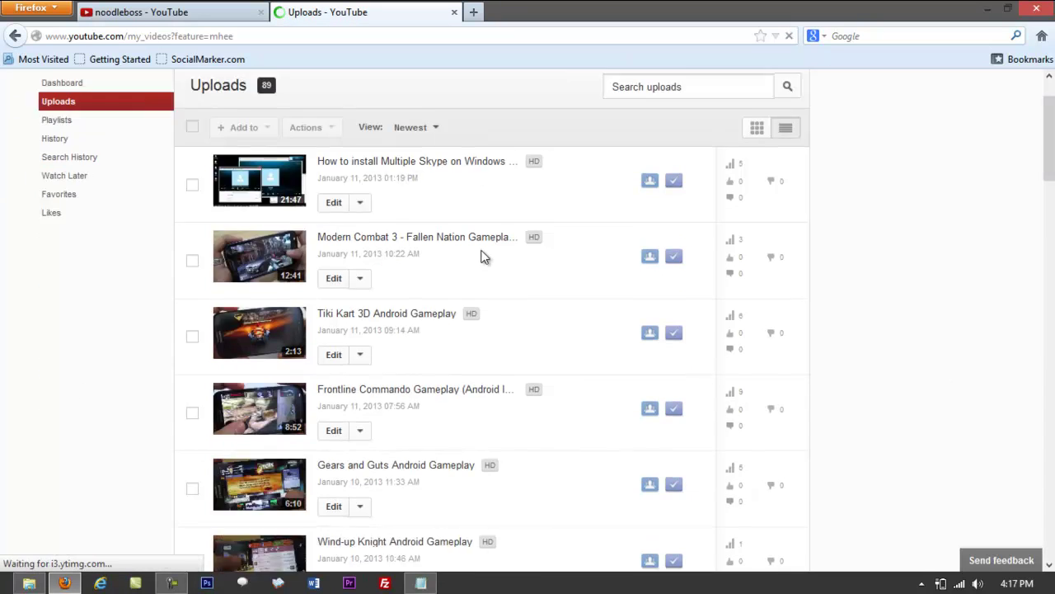
{"action": "scroll", "coordinate": [476, 264], "scroll_direction": "down", "scroll_amount": 15}
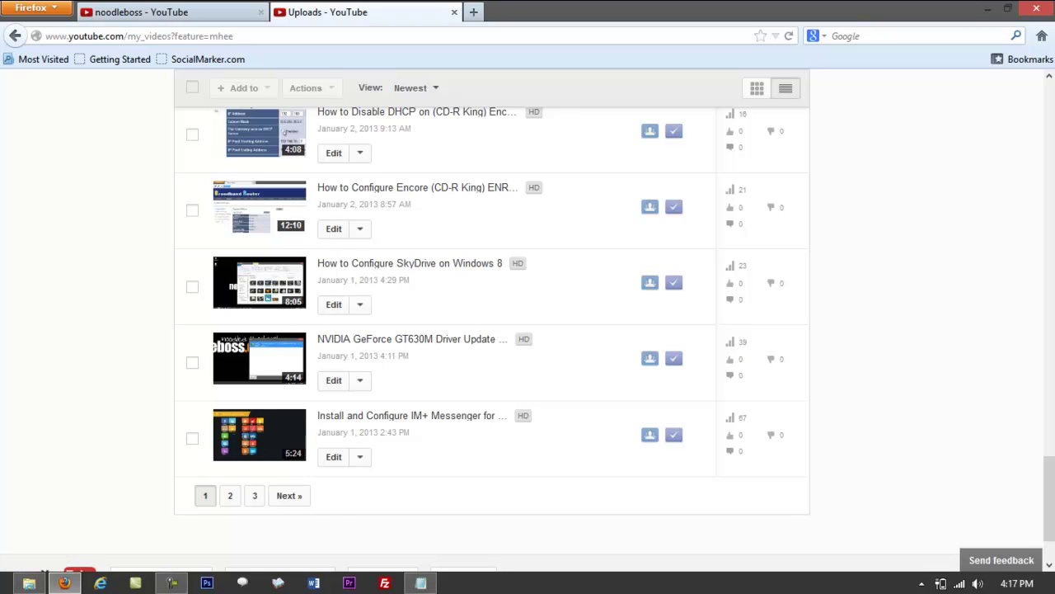
{"action": "scroll", "coordinate": [398, 284], "scroll_direction": "up", "scroll_amount": 2}
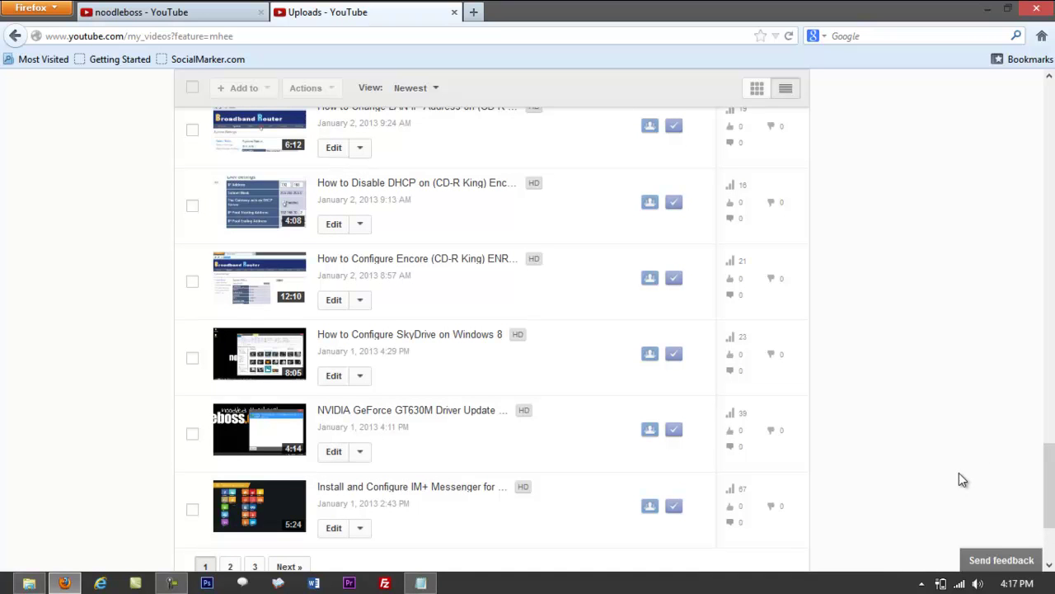
{"action": "scroll", "coordinate": [1049, 486], "scroll_direction": "down", "scroll_amount": 4}
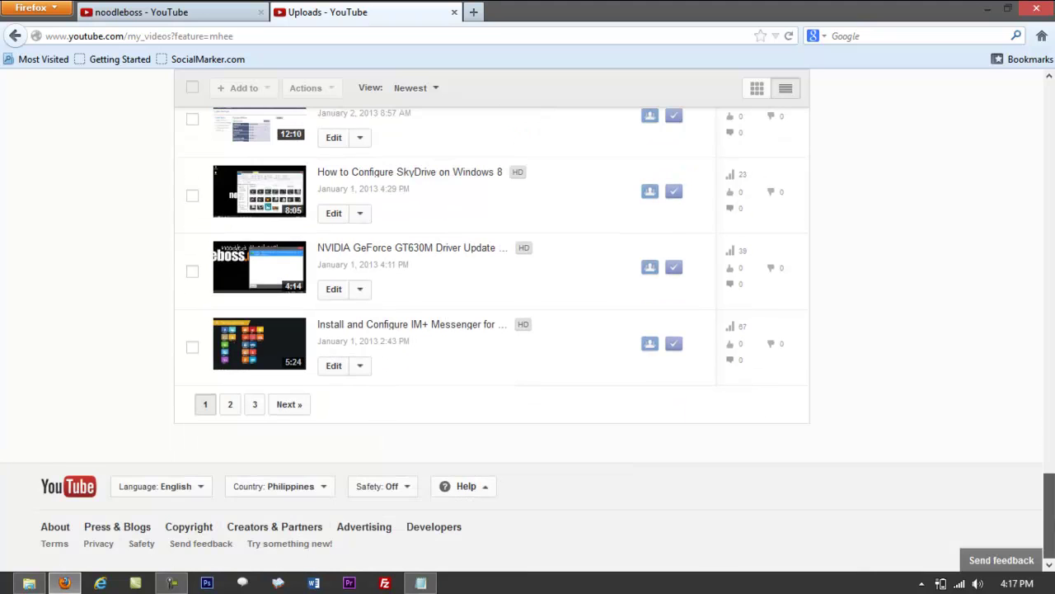
{"action": "left_click_drag", "start_coordinate": [1049, 503], "coordinate": [1039, 114]}
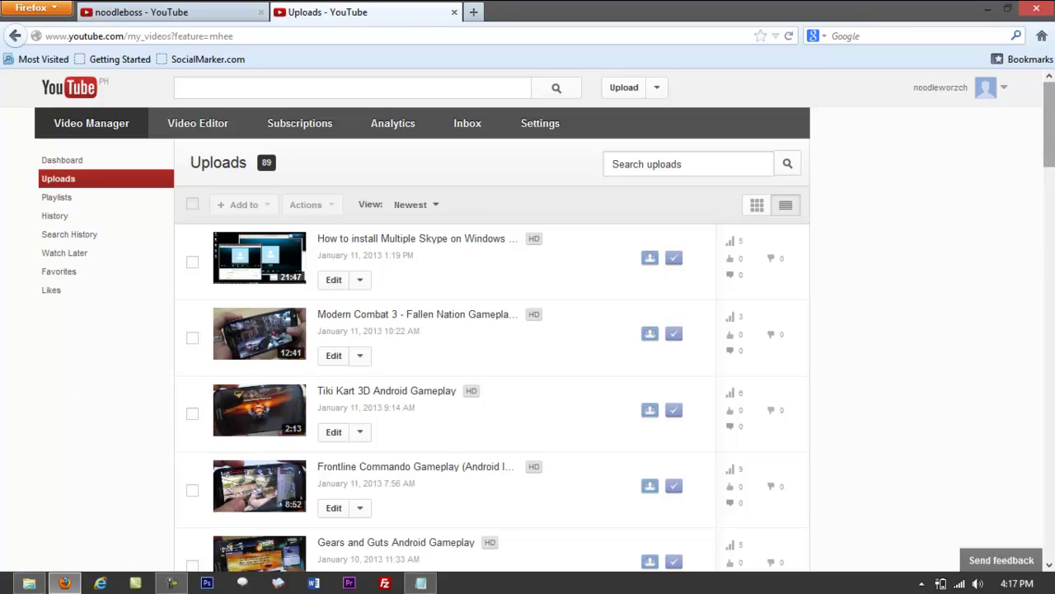
- Tick the checkboxes of the Multiple Skype, Tiki Kart 3D and Gears and Guts uploads
{"action": "left_click", "coordinate": [192, 264]}
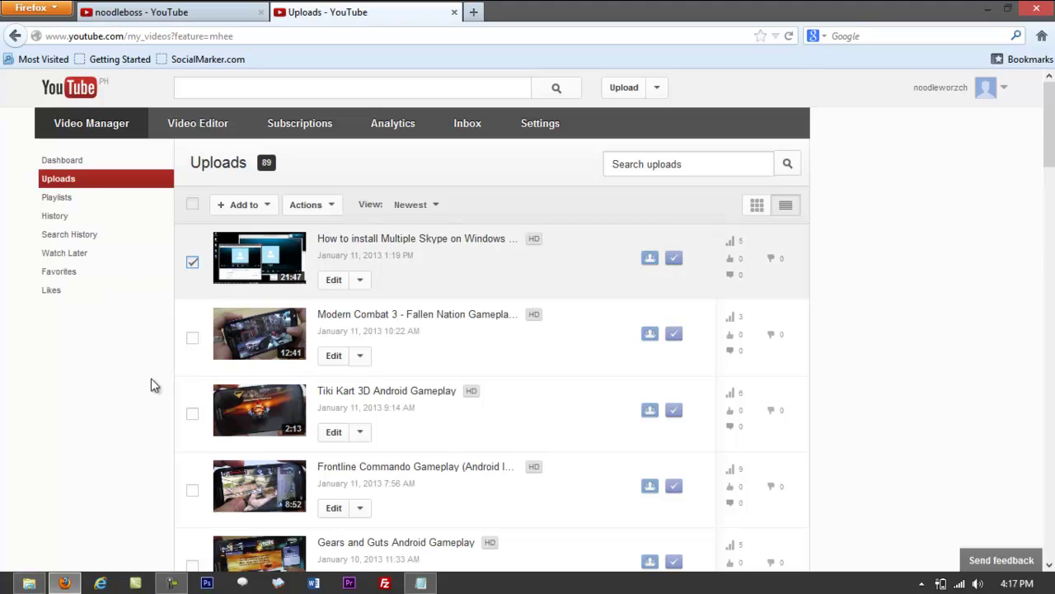
{"action": "scroll", "coordinate": [127, 388], "scroll_direction": "down", "scroll_amount": 2}
{"action": "left_click", "coordinate": [192, 325]}
{"action": "scroll", "coordinate": [99, 393], "scroll_direction": "down", "scroll_amount": 2}
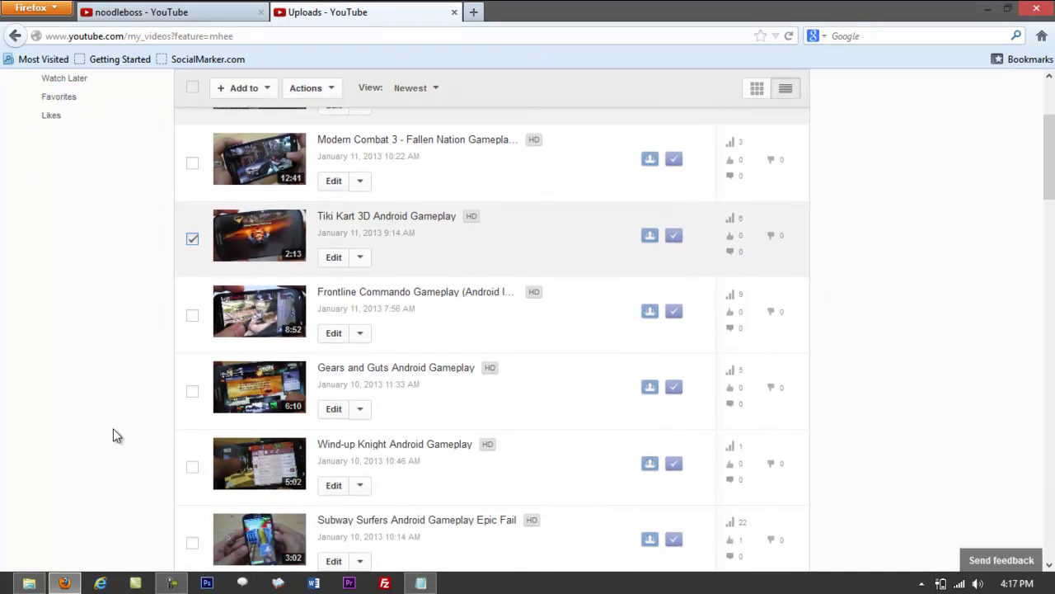
{"action": "left_click", "coordinate": [192, 389]}
{"action": "scroll", "coordinate": [495, 231], "scroll_direction": "up", "scroll_amount": 2}
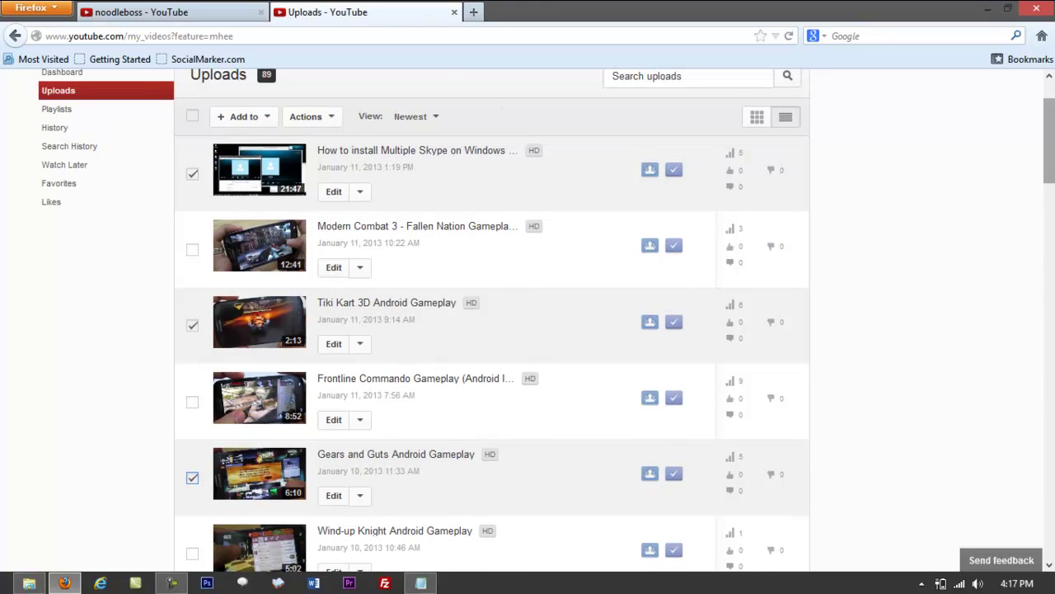
{"action": "scroll", "coordinate": [1047, 132], "scroll_direction": "up", "scroll_amount": 1}
{"action": "scroll", "coordinate": [1051, 148], "scroll_direction": "up", "scroll_amount": 1}
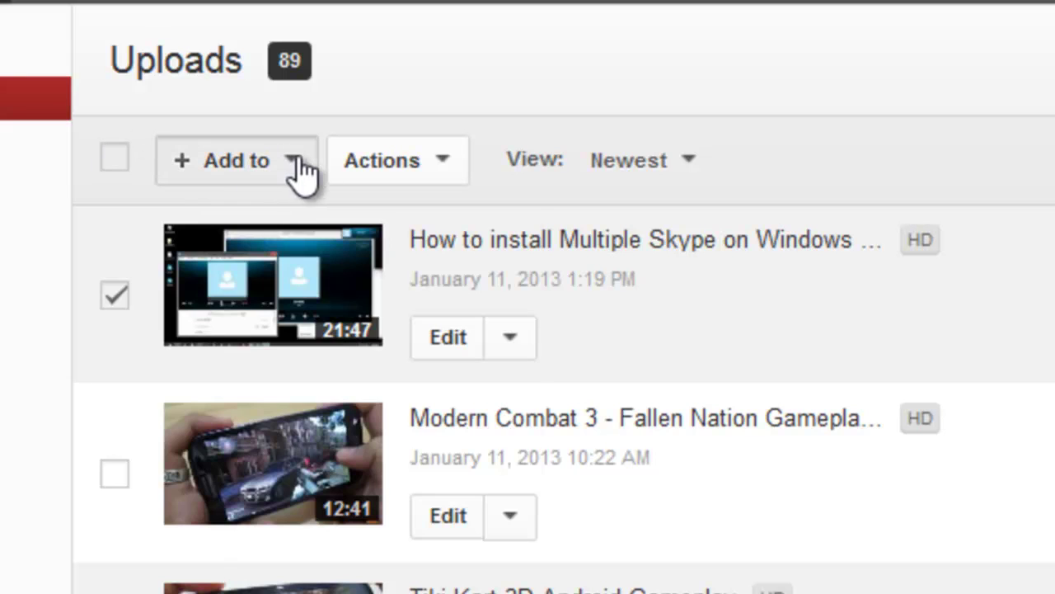
- Add the three checked videos to a new public playlist named 'NOODLE RECIPES'
{"action": "left_click", "coordinate": [295, 162]}
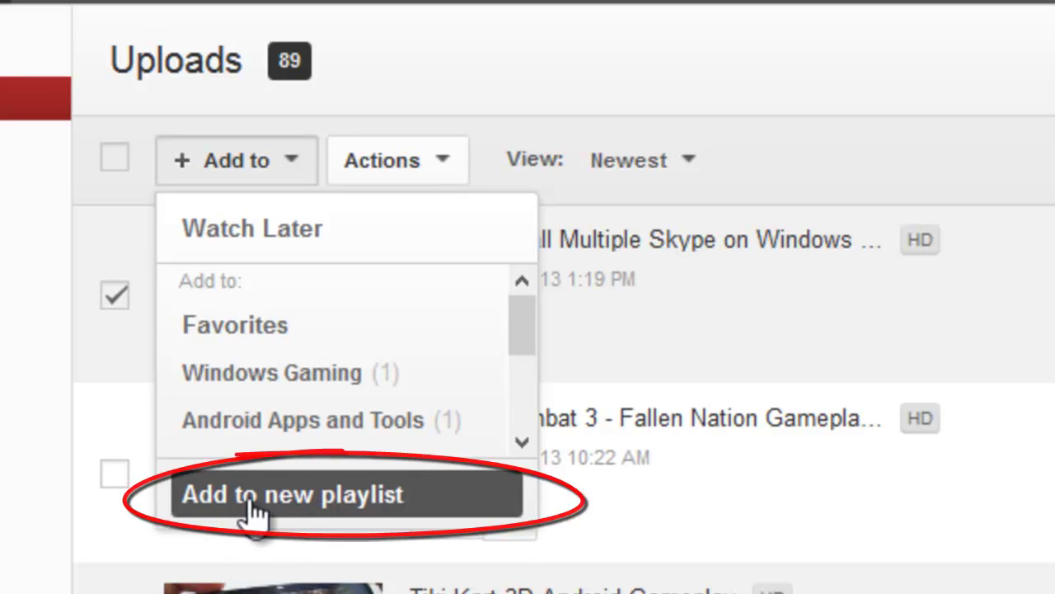
{"action": "left_click", "coordinate": [302, 499]}
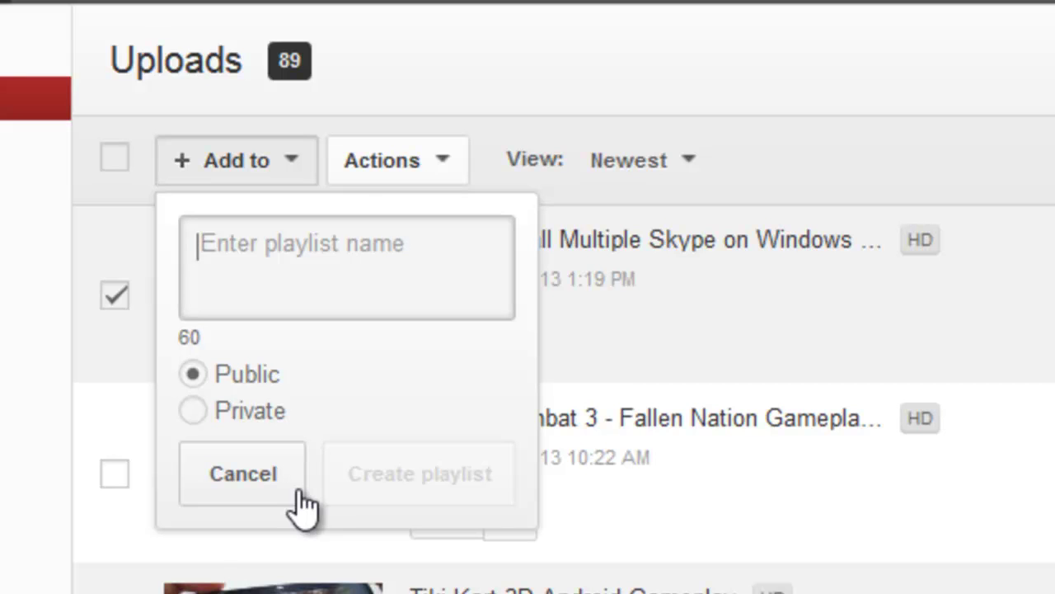
{"action": "type", "text": "NOODLERE"}
{"action": "type", "text": "V"}
{"action": "key", "text": "BackSpace"}
{"action": "key", "text": "BackSpace"}
{"action": "key", "text": "BackSpace"}
{"action": "type", "text": "RECIPES"}
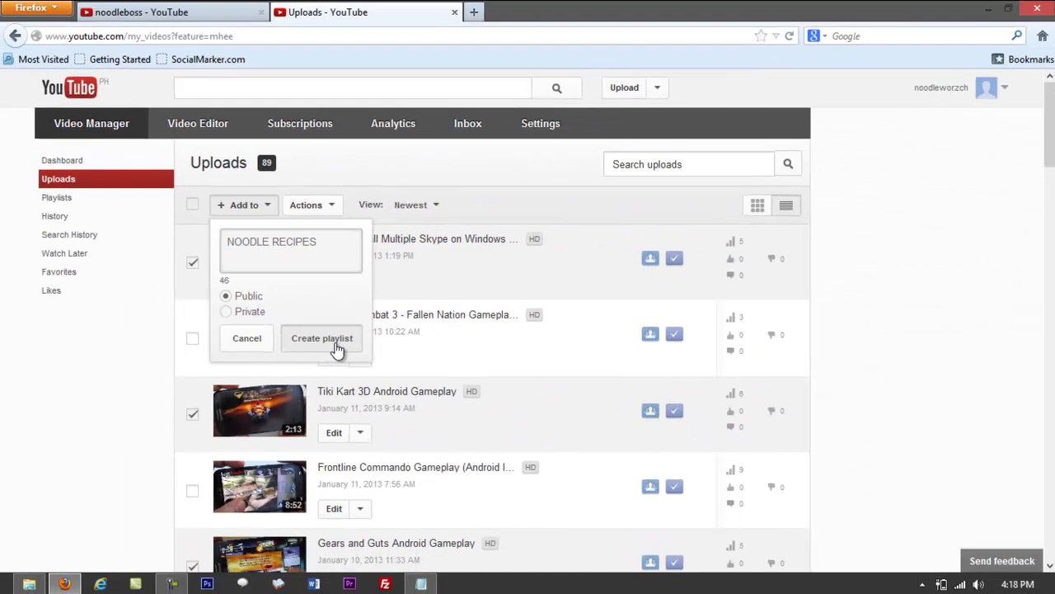
{"action": "left_click", "coordinate": [322, 339]}
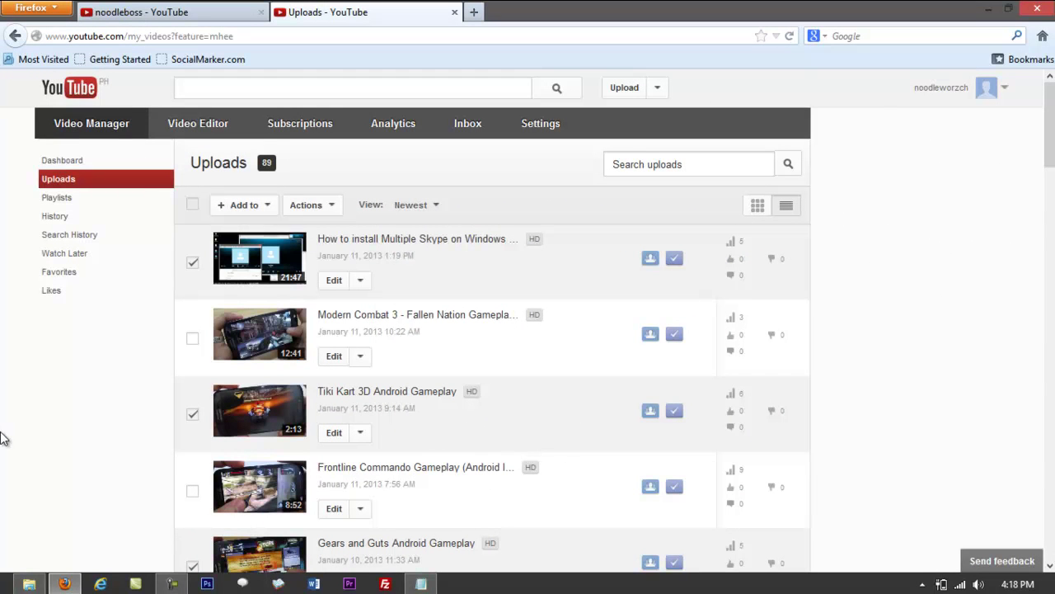
- Open the channel's Playlists page to confirm NOODLE RECIPES is listed with 3 videos
{"action": "scroll", "coordinate": [2, 439], "scroll_direction": "down", "scroll_amount": 2}
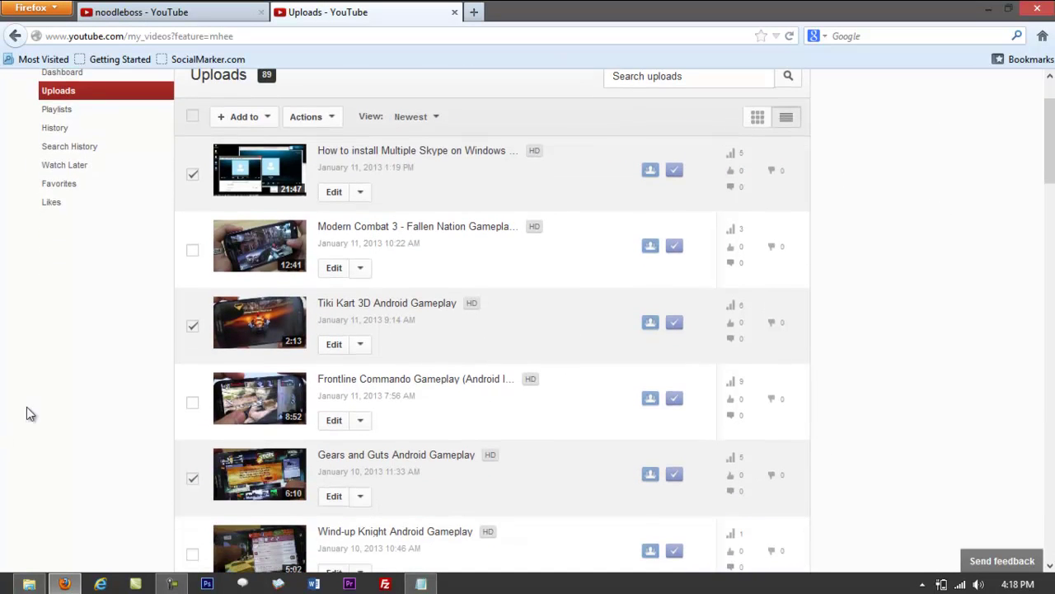
{"action": "scroll", "coordinate": [140, 378], "scroll_direction": "up", "scroll_amount": 2}
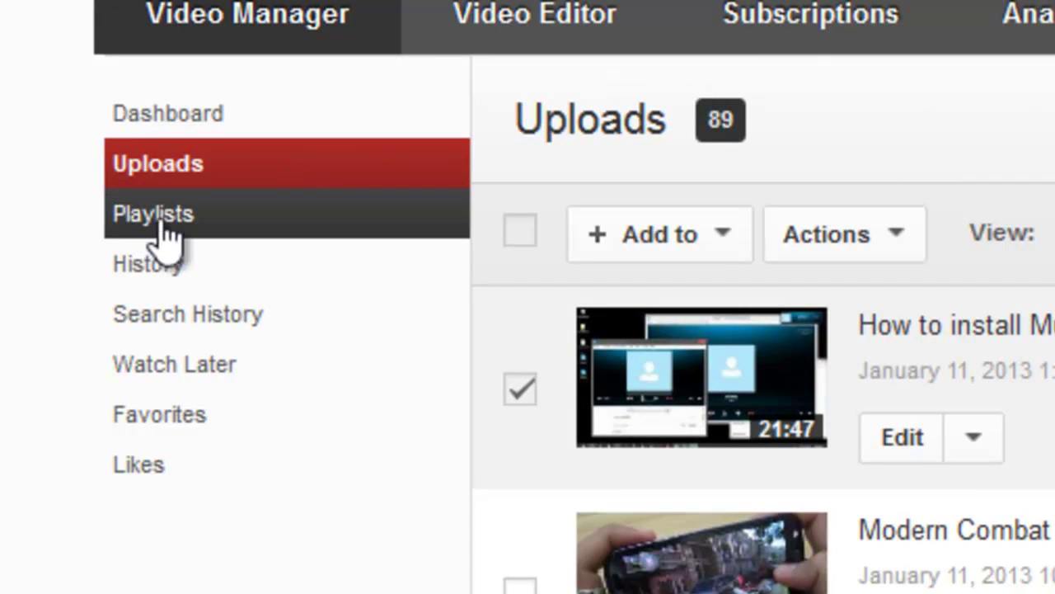
{"action": "left_click", "coordinate": [161, 219]}
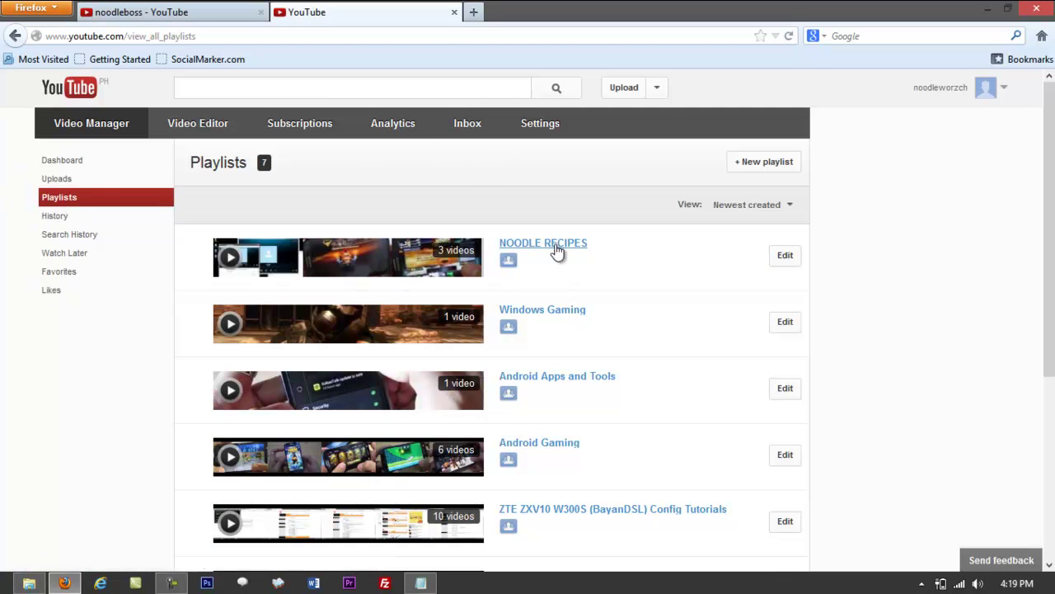
- Open NOODLE RECIPES in the playlist editor and review its 3 videos
{"action": "left_click", "coordinate": [785, 257]}
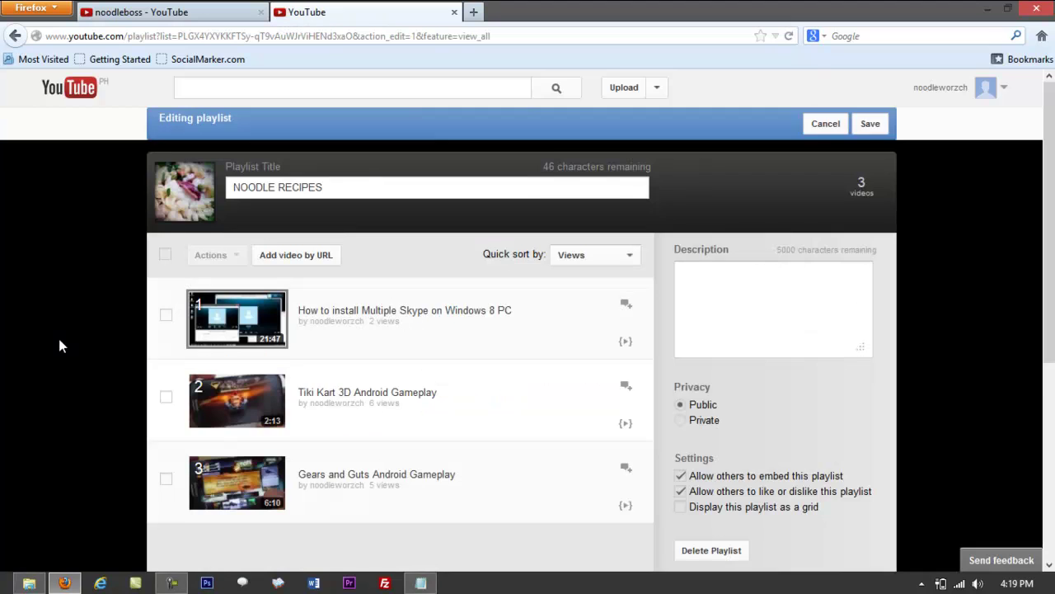
{"action": "scroll", "coordinate": [34, 335], "scroll_direction": "down", "scroll_amount": 4}
{"action": "scroll", "coordinate": [33, 333], "scroll_direction": "up", "scroll_amount": 4}
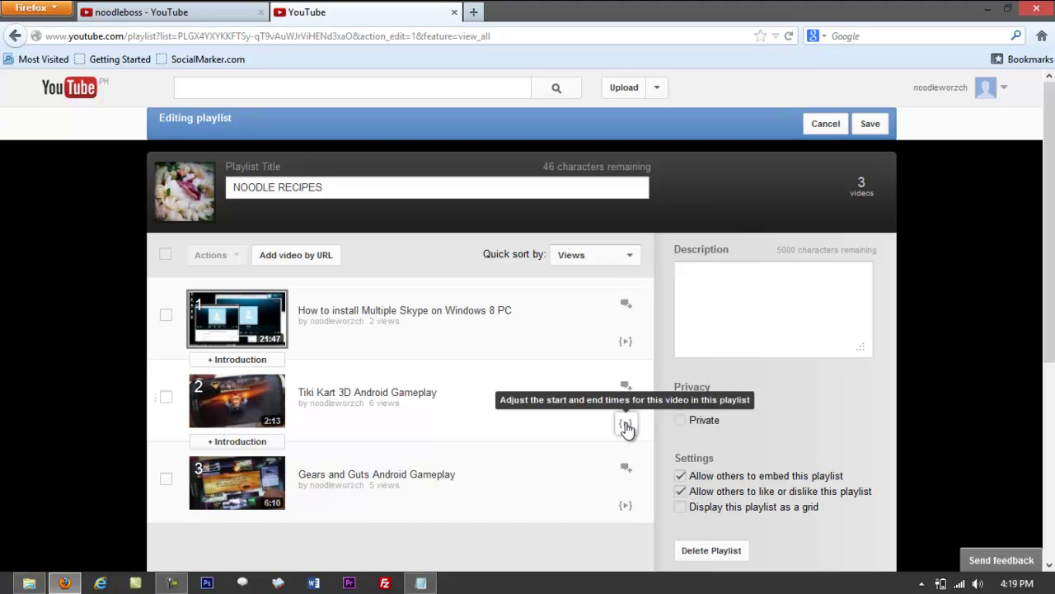
{"action": "scroll", "coordinate": [316, 217], "scroll_direction": "down", "scroll_amount": 1}
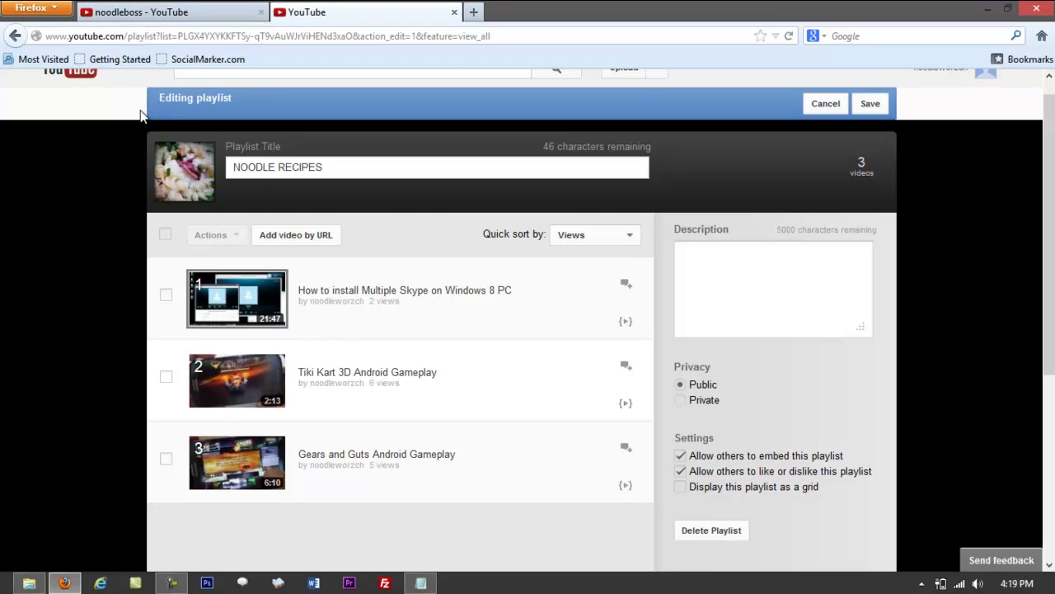
- Reveal the Video URL box for adding a video by URL
{"action": "left_click", "coordinate": [321, 244]}
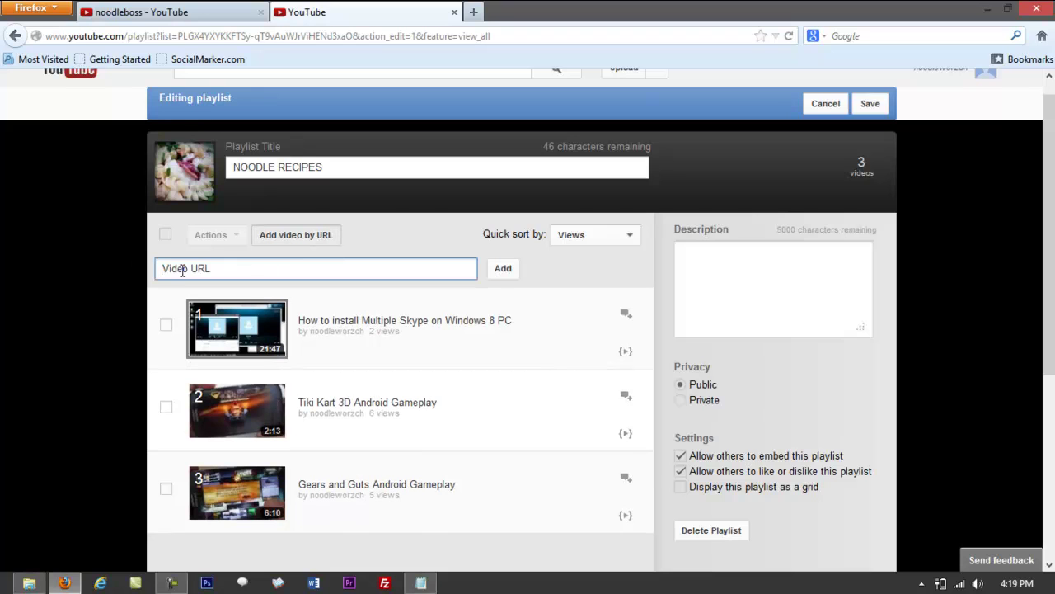
{"action": "left_click", "coordinate": [101, 287]}
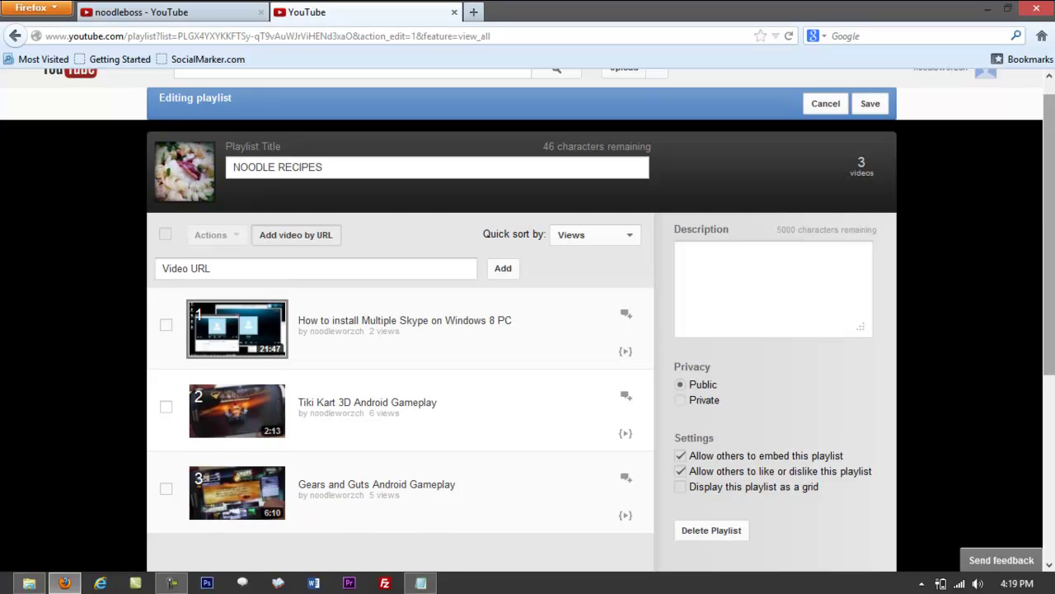
{"action": "scroll", "coordinate": [1049, 235], "scroll_direction": "up", "scroll_amount": 1}
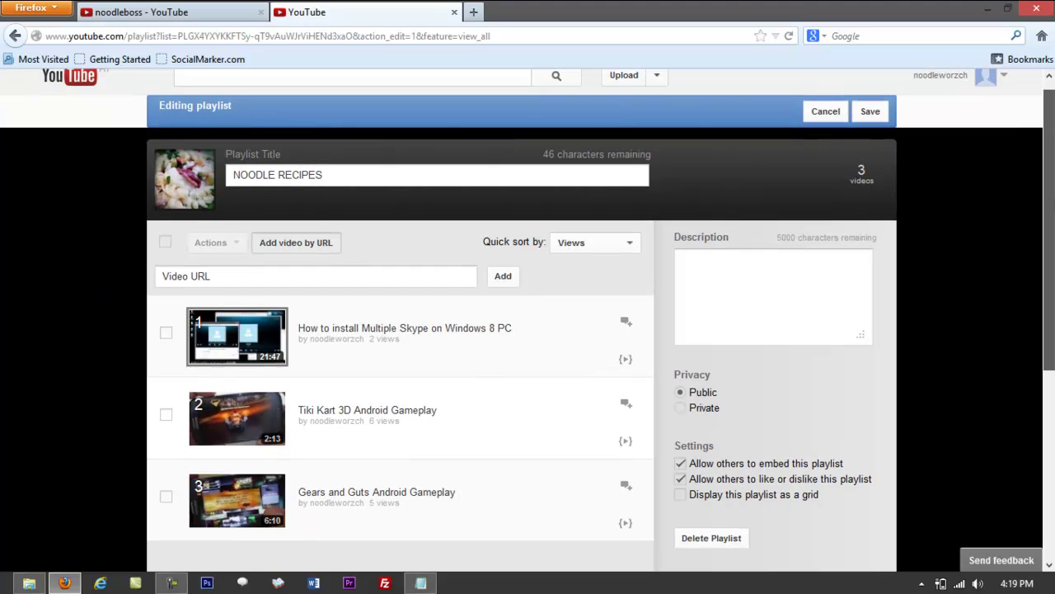
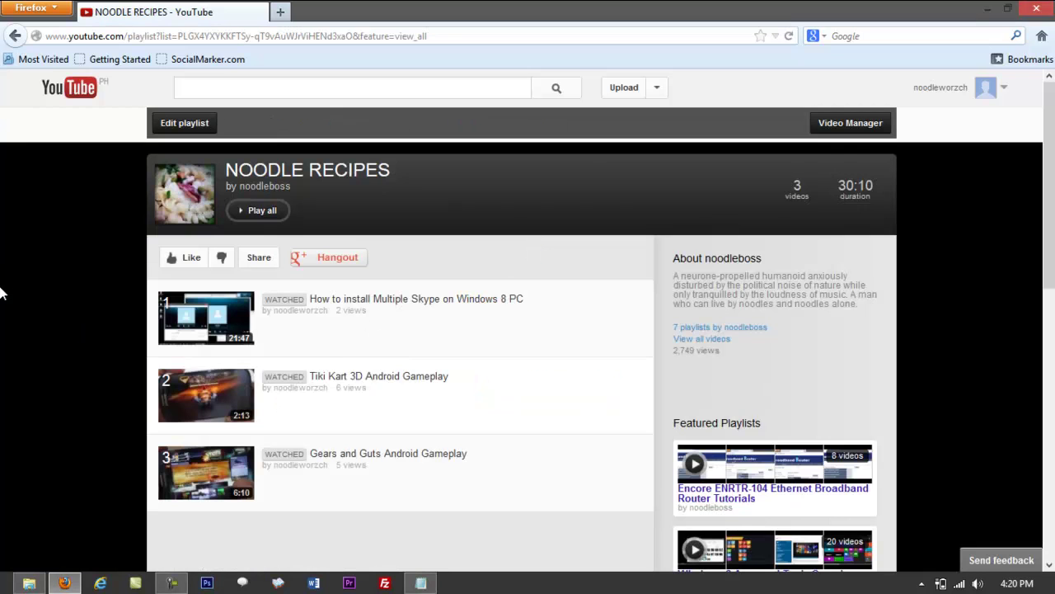
- Scroll the NOODLE RECIPES playlist page to look over its three videos
{"action": "scroll", "coordinate": [2, 293], "scroll_direction": "down", "scroll_amount": 2}
{"action": "scroll", "coordinate": [2, 293], "scroll_direction": "up", "scroll_amount": 2}
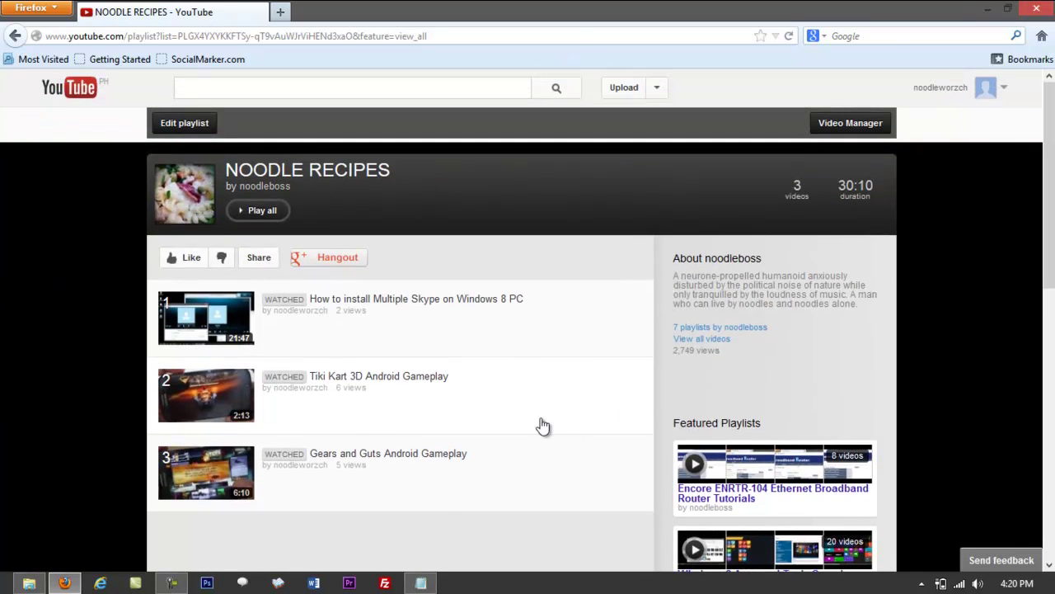
- Generate the playlist's embed code through Share > Embed, with a custom 640 × 360 player size
{"action": "left_click", "coordinate": [265, 259]}
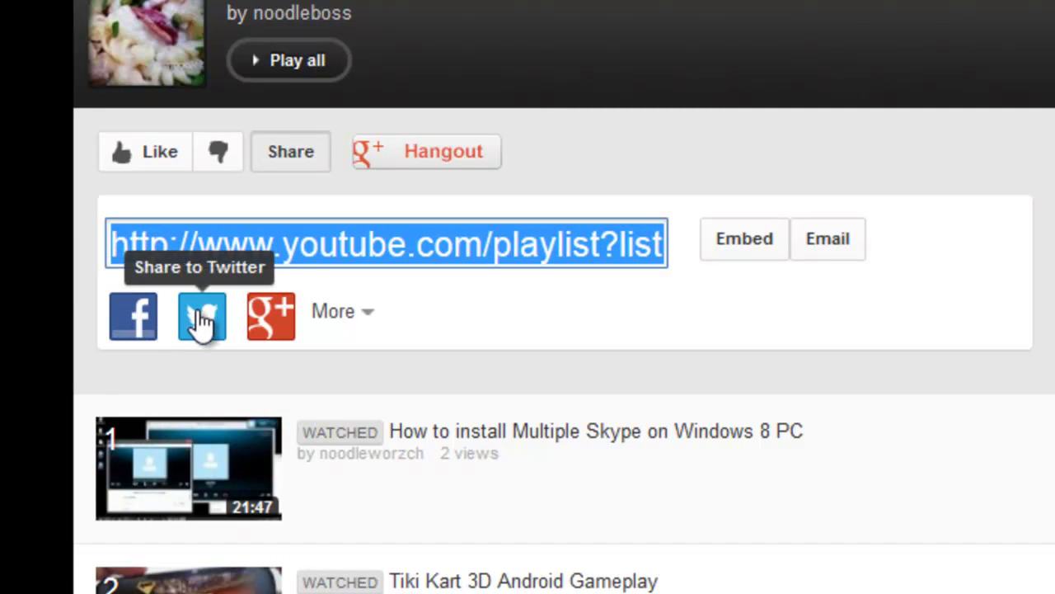
{"action": "left_click", "coordinate": [348, 315]}
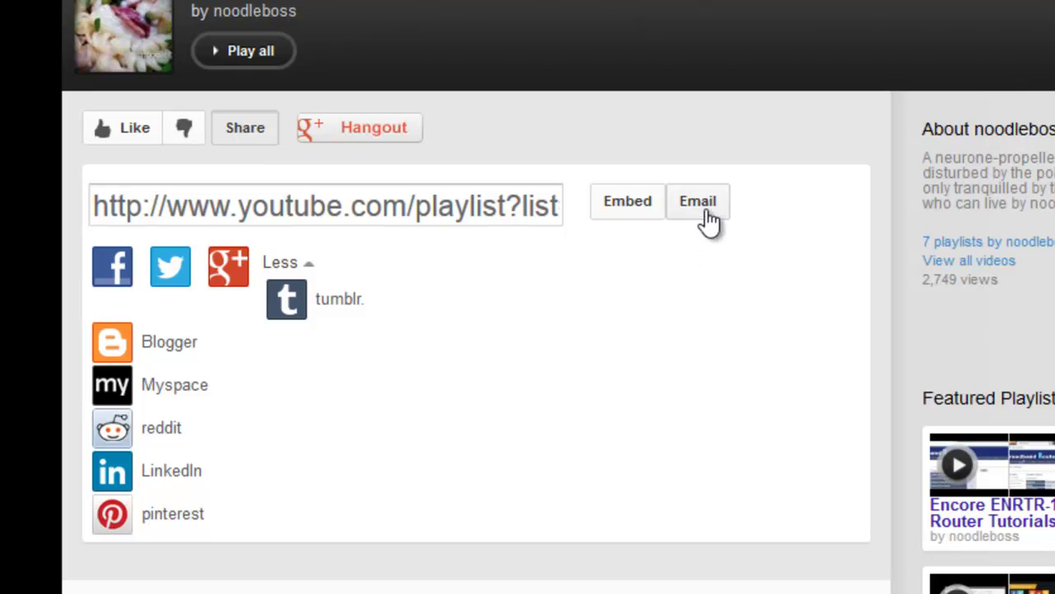
{"action": "left_click", "coordinate": [627, 205]}
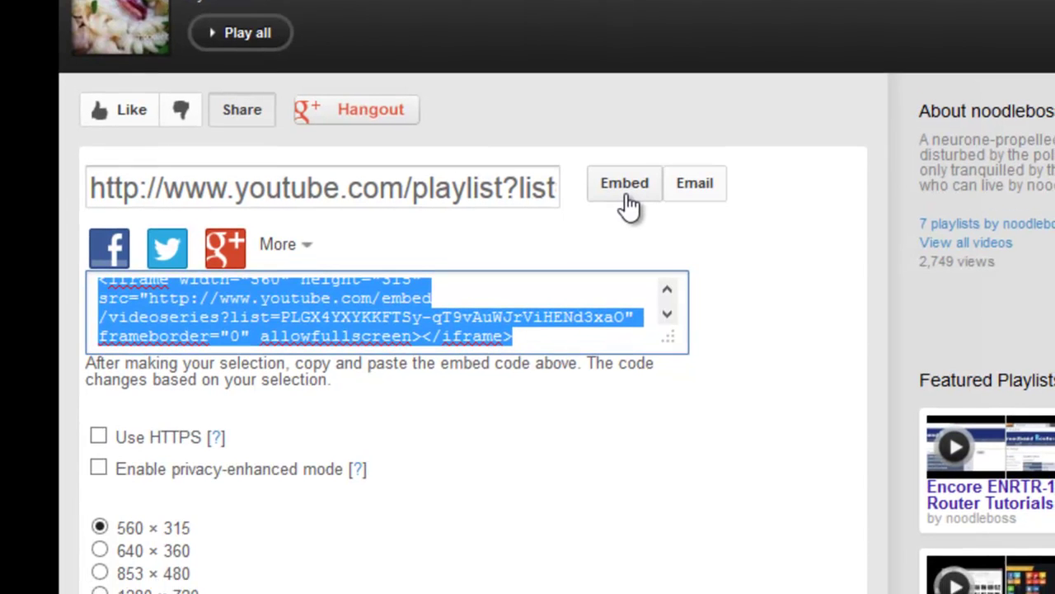
{"action": "scroll", "coordinate": [552, 287], "scroll_direction": "down", "scroll_amount": 3}
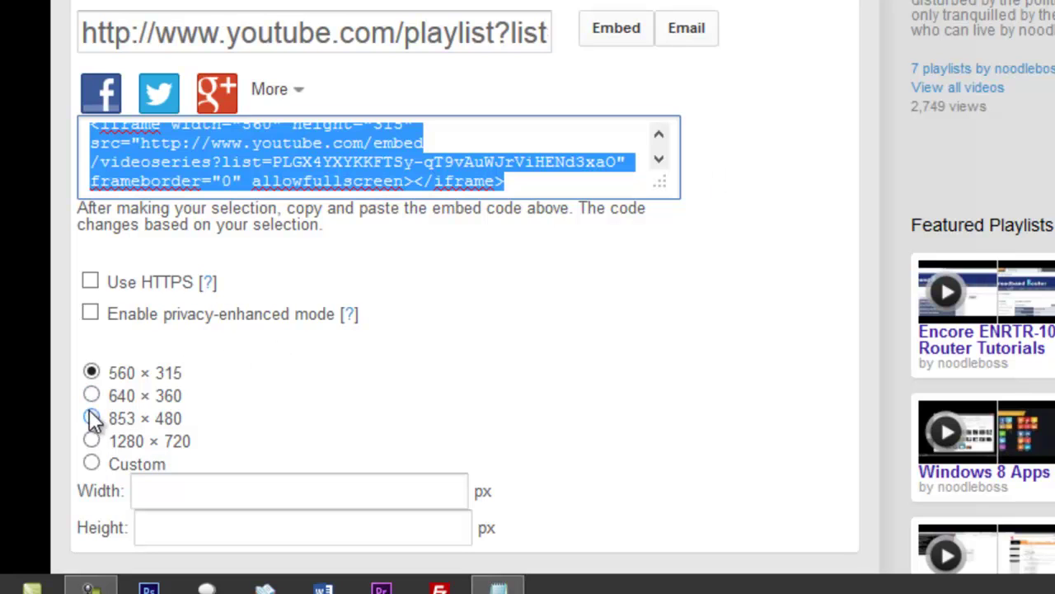
{"action": "scroll", "coordinate": [103, 408], "scroll_direction": "down", "scroll_amount": 2}
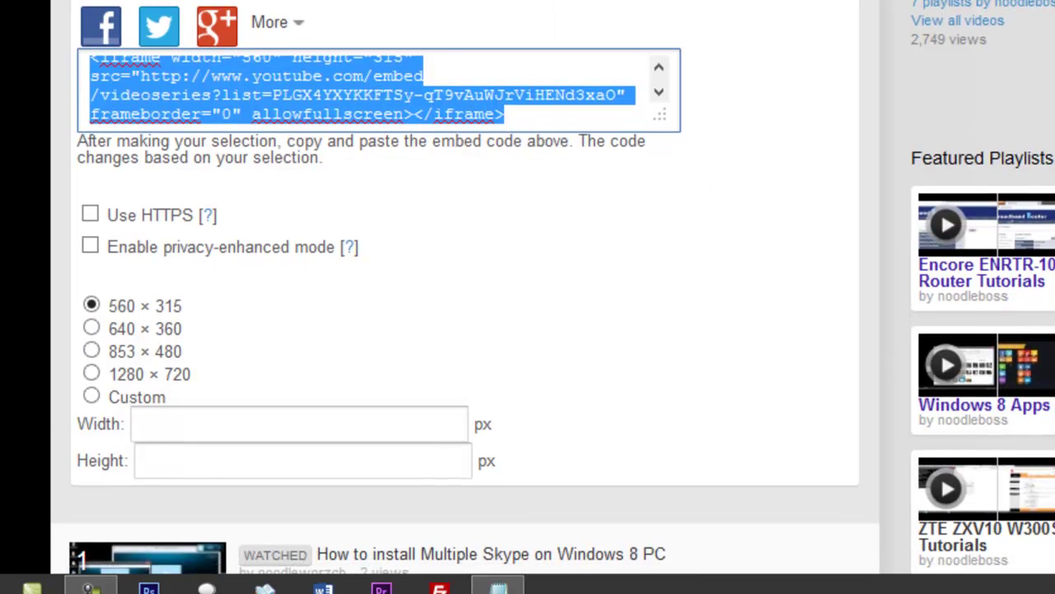
{"action": "left_click", "coordinate": [91, 397]}
{"action": "left_click", "coordinate": [241, 424]}
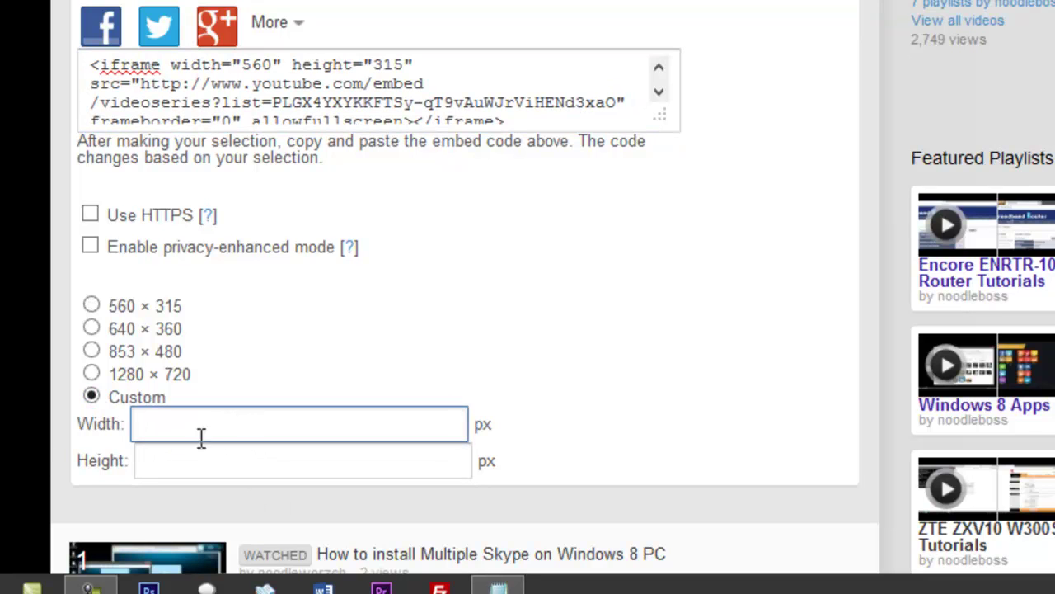
{"action": "left_click", "coordinate": [90, 330]}
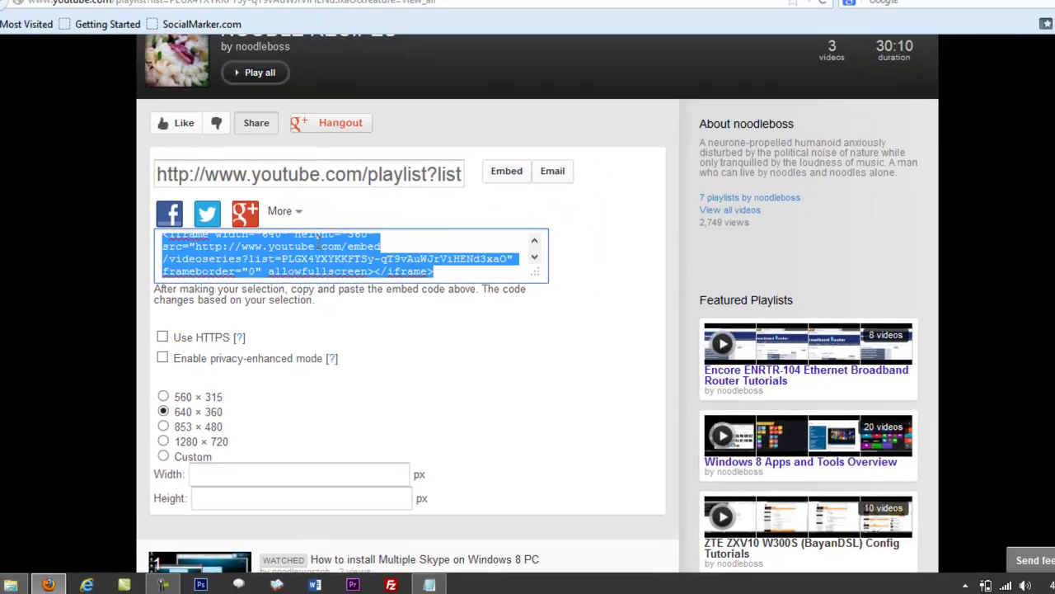
- Copy the embed code and paste it into a new Notepad note
{"action": "right_click", "coordinate": [334, 75]}
{"action": "left_click", "coordinate": [352, 316]}
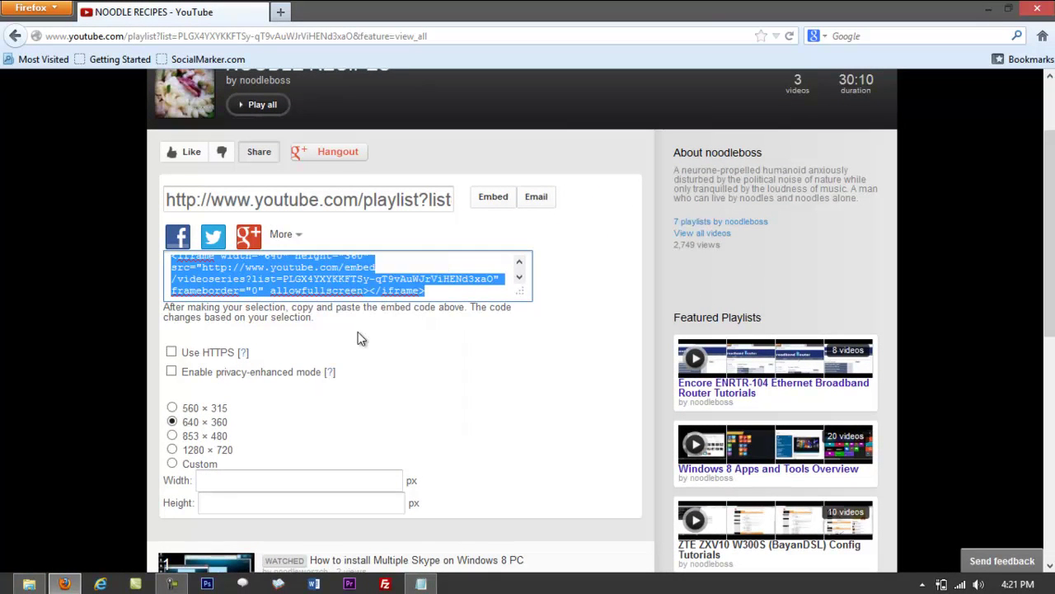
{"action": "key", "text": "super+r"}
{"action": "type", "text": "notepad"}
{"action": "key", "text": "Return"}
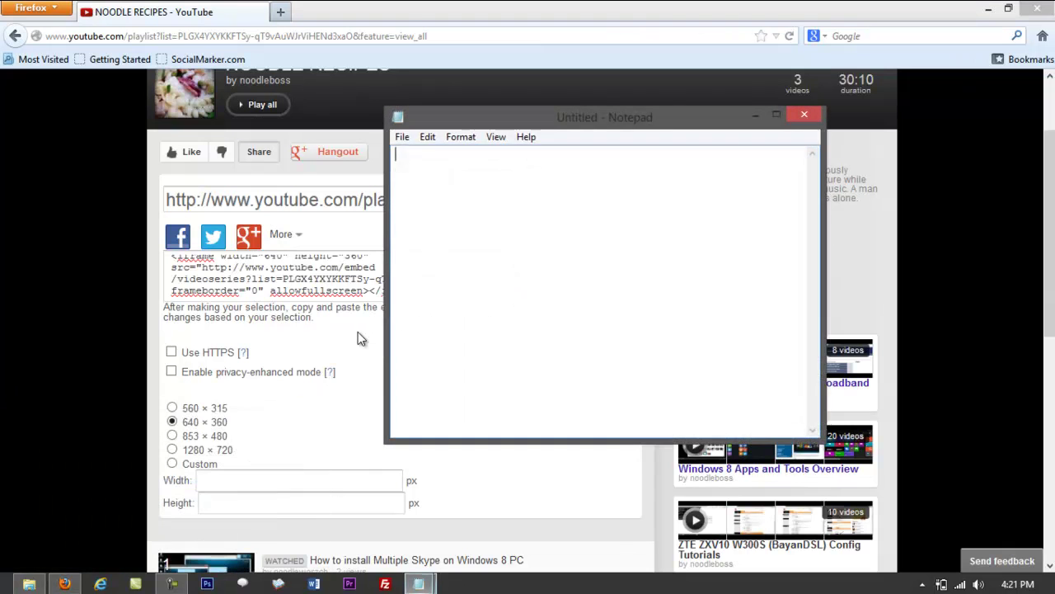
{"action": "left_click_drag", "start_coordinate": [500, 137], "coordinate": [463, 135]}
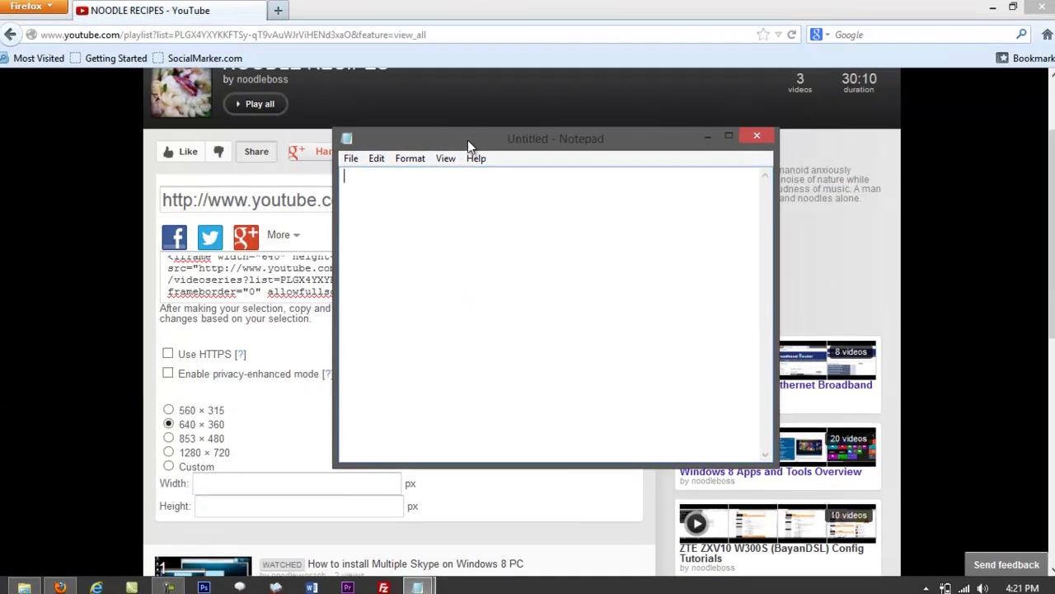
{"action": "key", "text": "ctrl+v"}
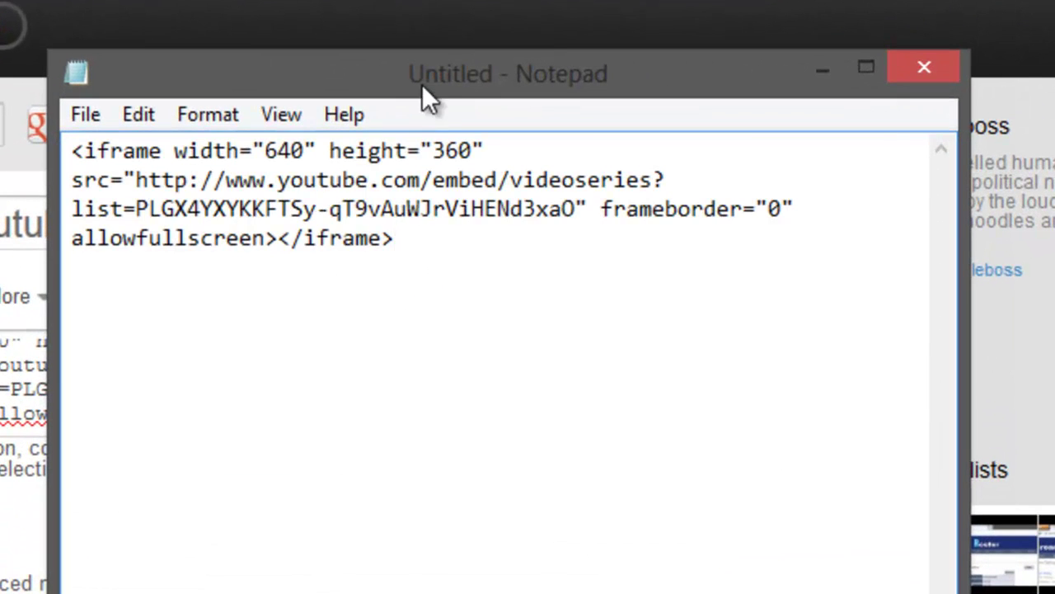
- Enlarge the note's font to size 18
{"action": "left_click_drag", "start_coordinate": [422, 84], "coordinate": [434, 130]}
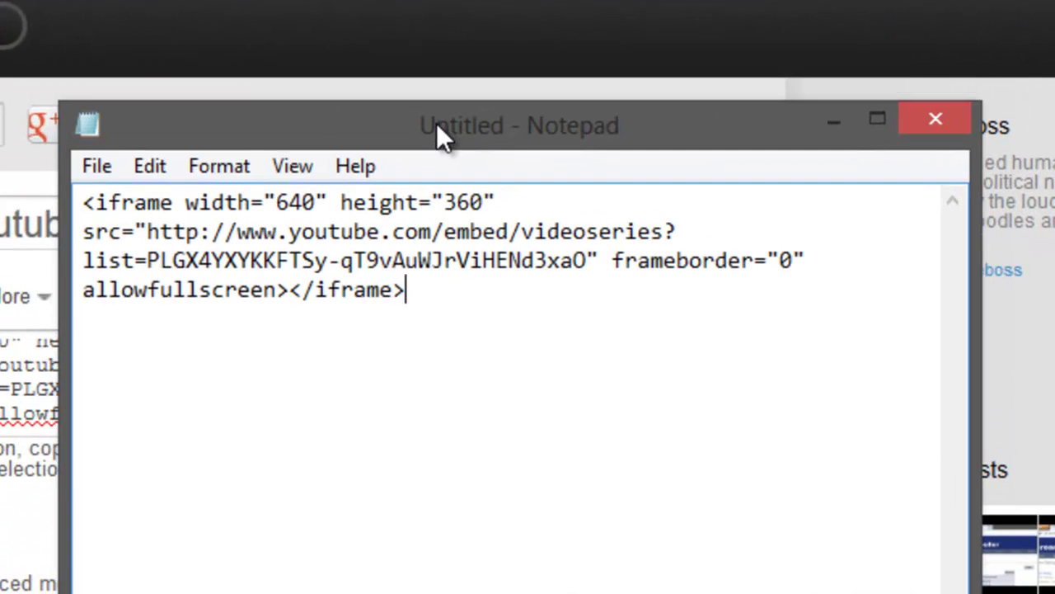
{"action": "key", "text": "ctrl+a"}
{"action": "left_click", "coordinate": [218, 166]}
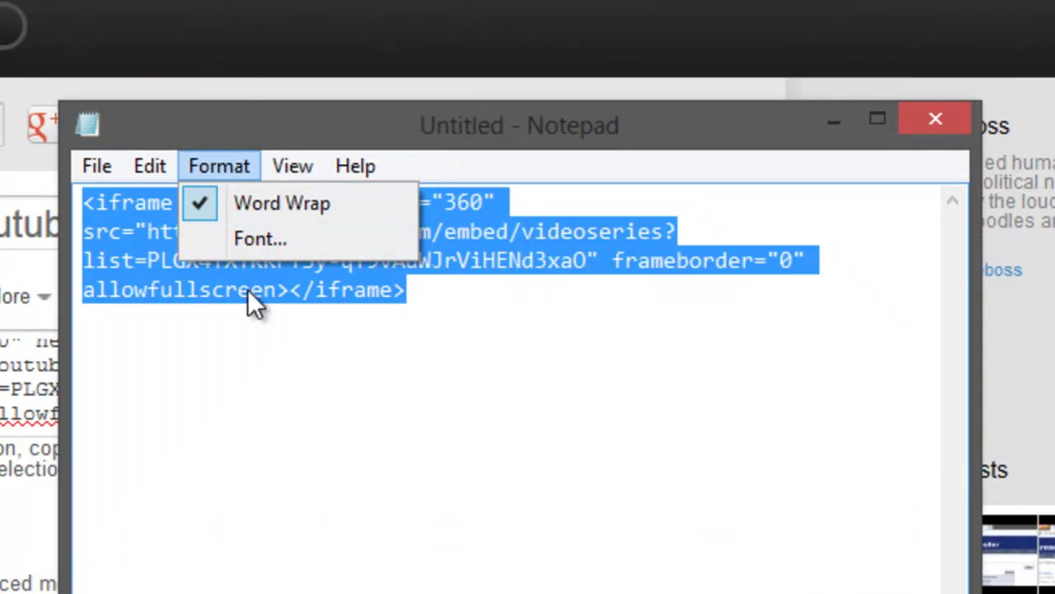
{"action": "left_click", "coordinate": [254, 238]}
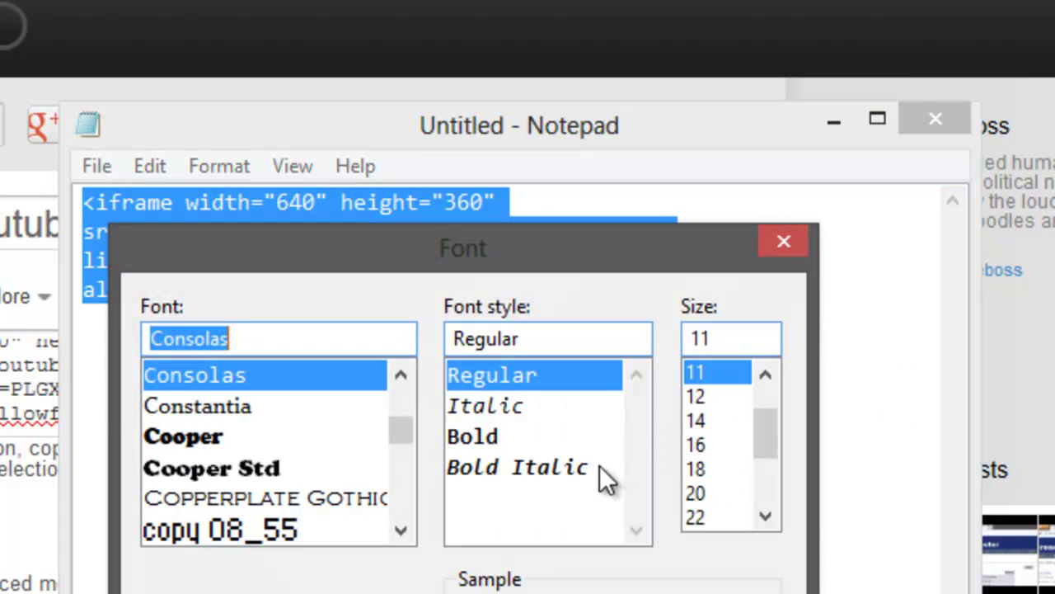
{"action": "left_click", "coordinate": [704, 473]}
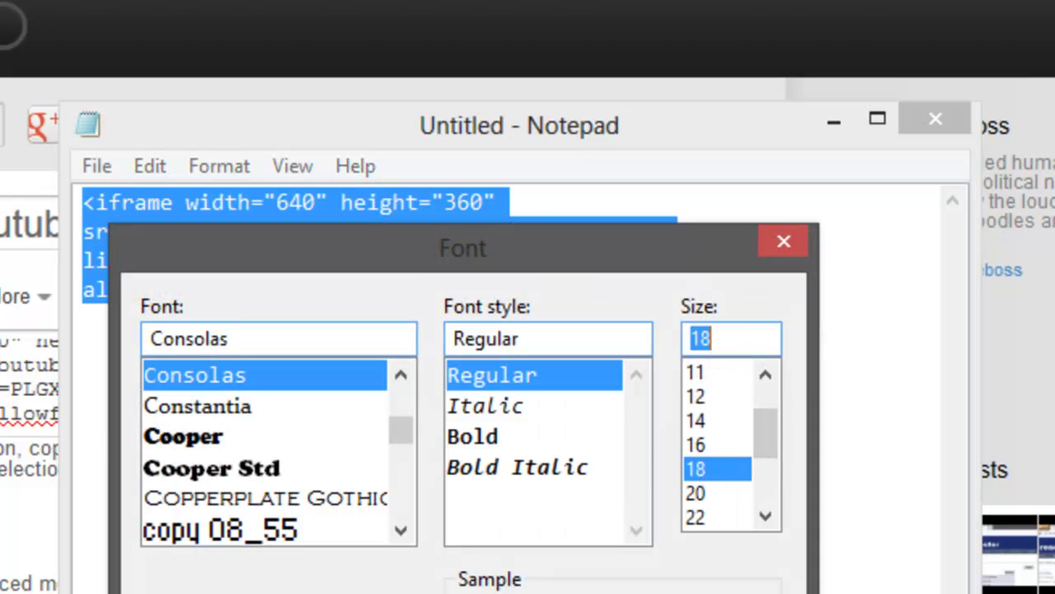
{"action": "key", "text": "Return"}
{"action": "left_click", "coordinate": [568, 441]}
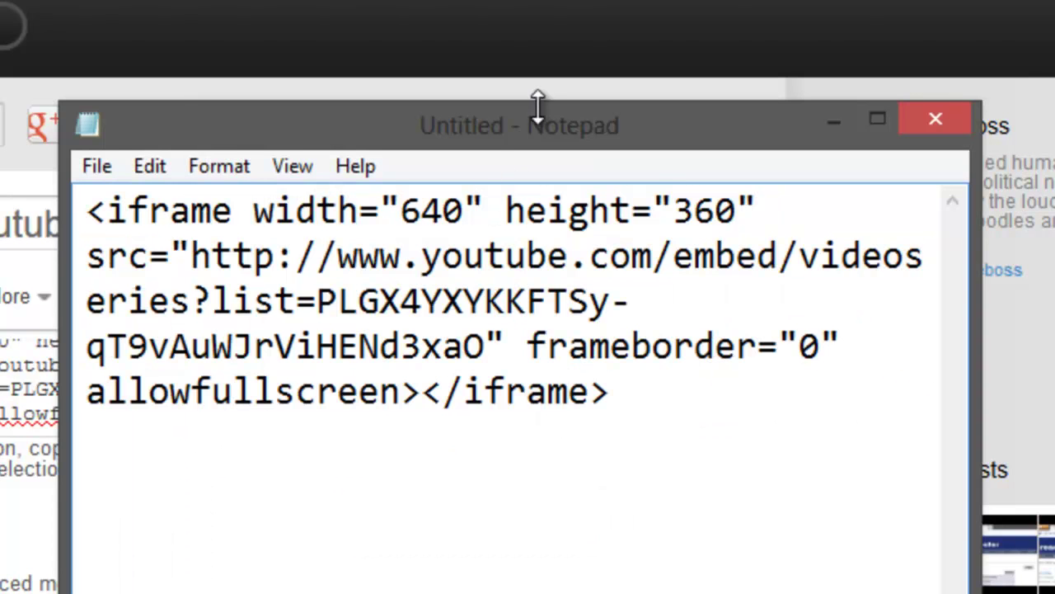
- Inspect the iframe's width 640 and height values by selecting them in the note
{"action": "left_click_drag", "start_coordinate": [542, 104], "coordinate": [778, 192]}
{"action": "left_click", "coordinate": [711, 279]}
{"action": "left_click_drag", "start_coordinate": [515, 278], "coordinate": [724, 278]}
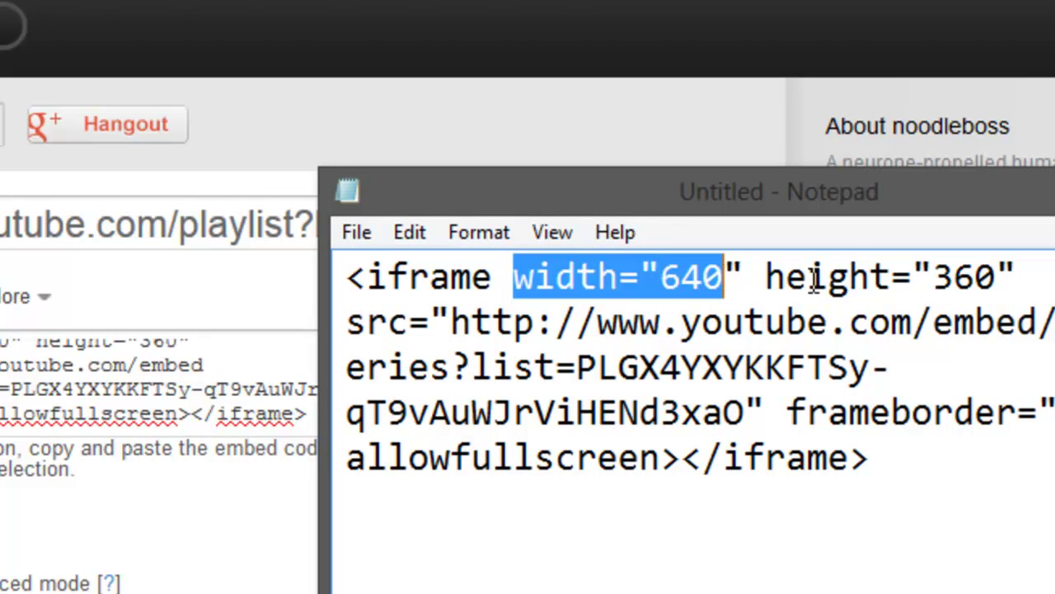
{"action": "left_click_drag", "start_coordinate": [806, 277], "coordinate": [953, 303]}
{"action": "double_click", "coordinate": [674, 281]}
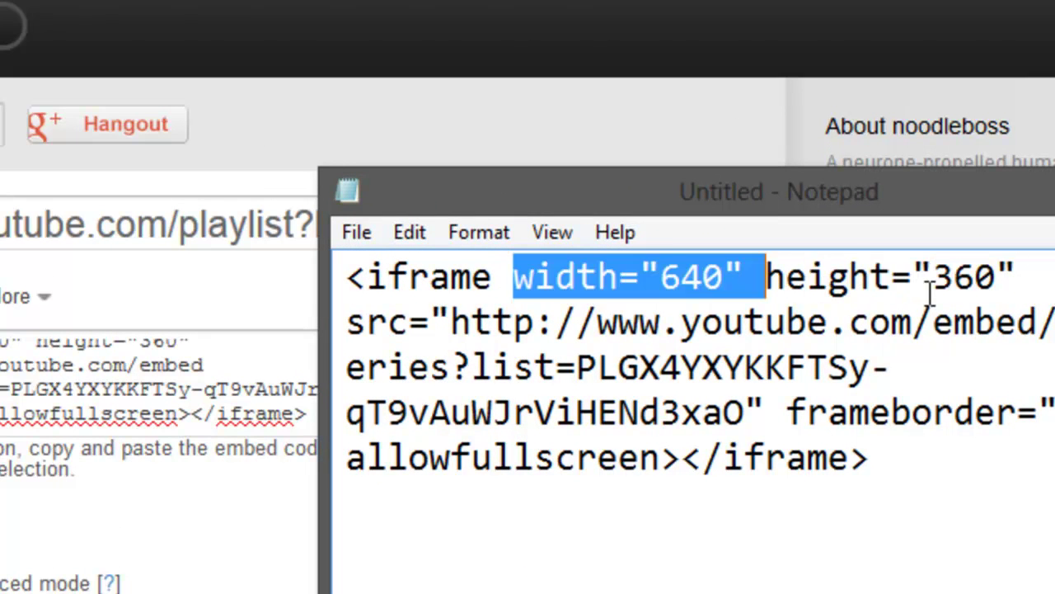
{"action": "double_click", "coordinate": [959, 279]}
{"action": "left_click", "coordinate": [760, 280]}
{"action": "double_click", "coordinate": [707, 279]}
{"action": "left_click", "coordinate": [705, 276]}
{"action": "left_click_drag", "start_coordinate": [705, 279], "coordinate": [678, 277]}
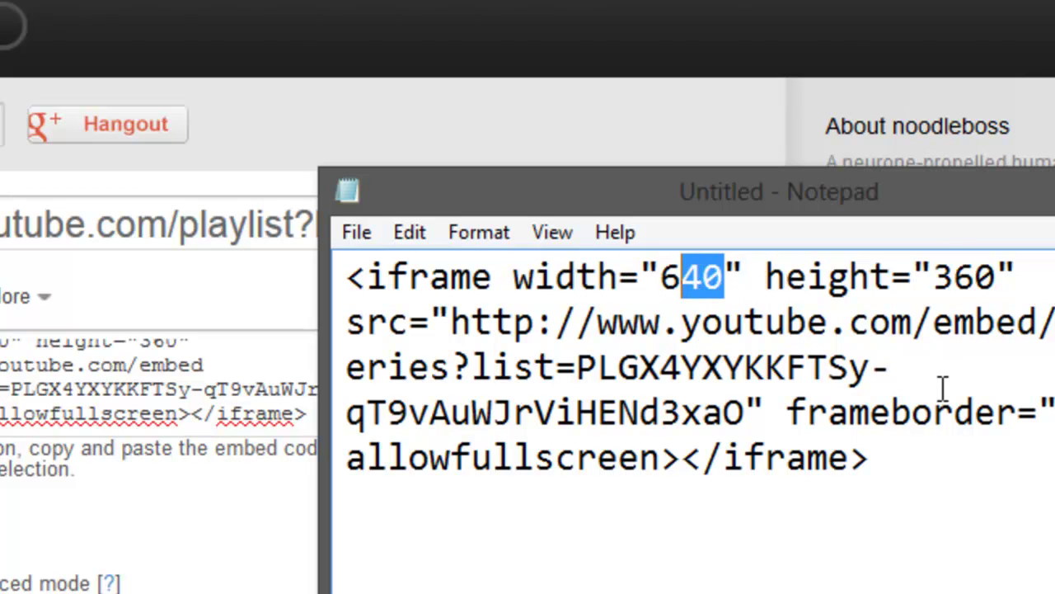
{"action": "left_click", "coordinate": [1001, 370]}
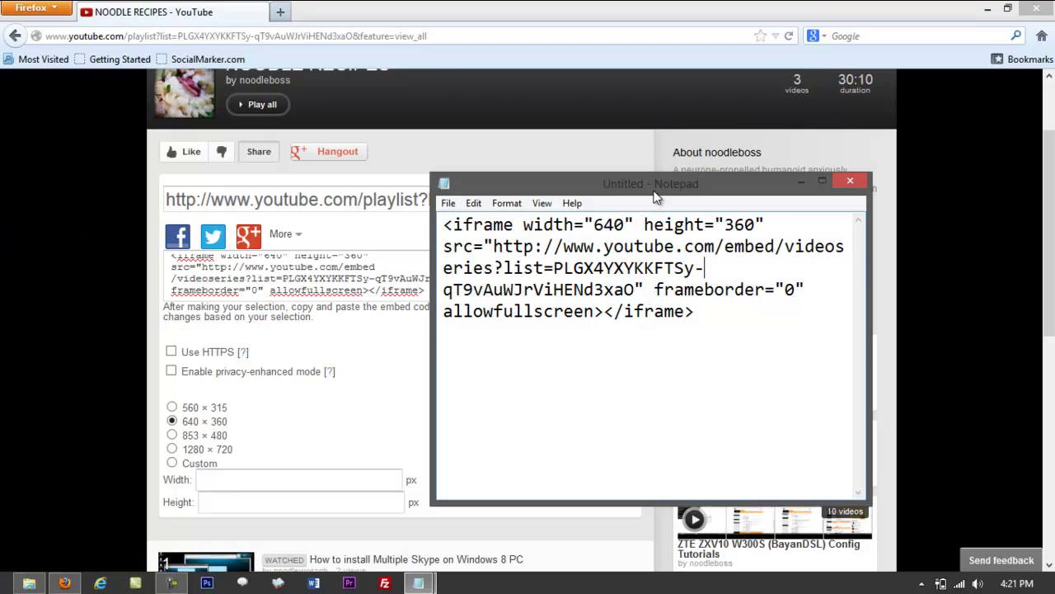
- Reposition the Notepad window, select all the embed code, and open a blank Firefox tab
{"action": "left_click_drag", "start_coordinate": [659, 186], "coordinate": [592, 160]}
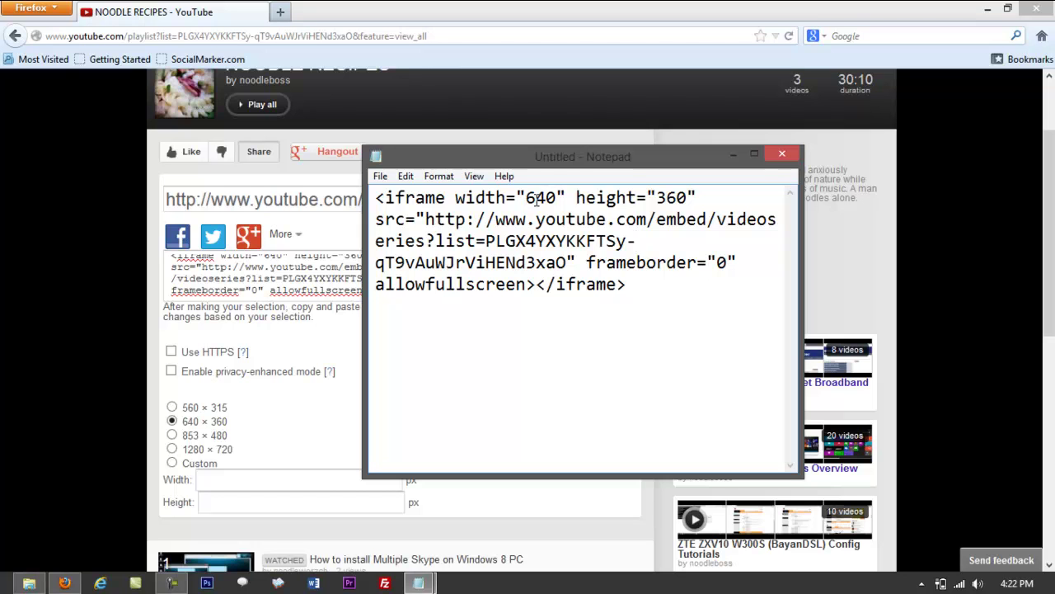
{"action": "mouse_move", "coordinate": [587, 158]}
{"action": "left_mouse_down"}
{"action": "mouse_move", "coordinate": [587, 190]}
{"action": "mouse_move", "coordinate": [608, 170]}
{"action": "mouse_move", "coordinate": [595, 162]}
{"action": "left_mouse_up"}
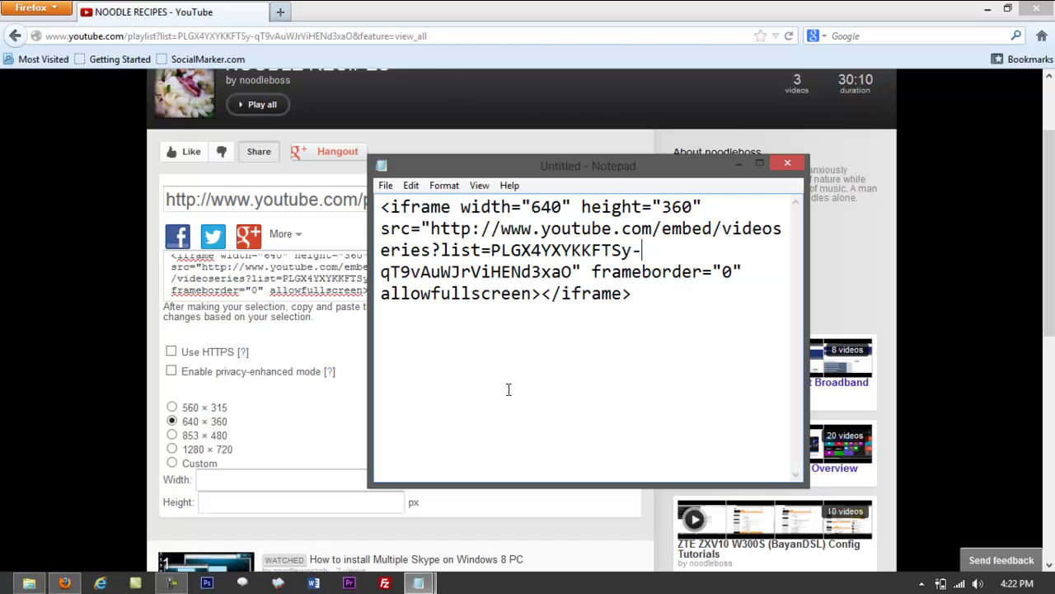
{"action": "left_click_drag", "start_coordinate": [532, 168], "coordinate": [487, 186]}
{"action": "left_click_drag", "start_coordinate": [631, 327], "coordinate": [332, 225]}
{"action": "left_click", "coordinate": [281, 12]}
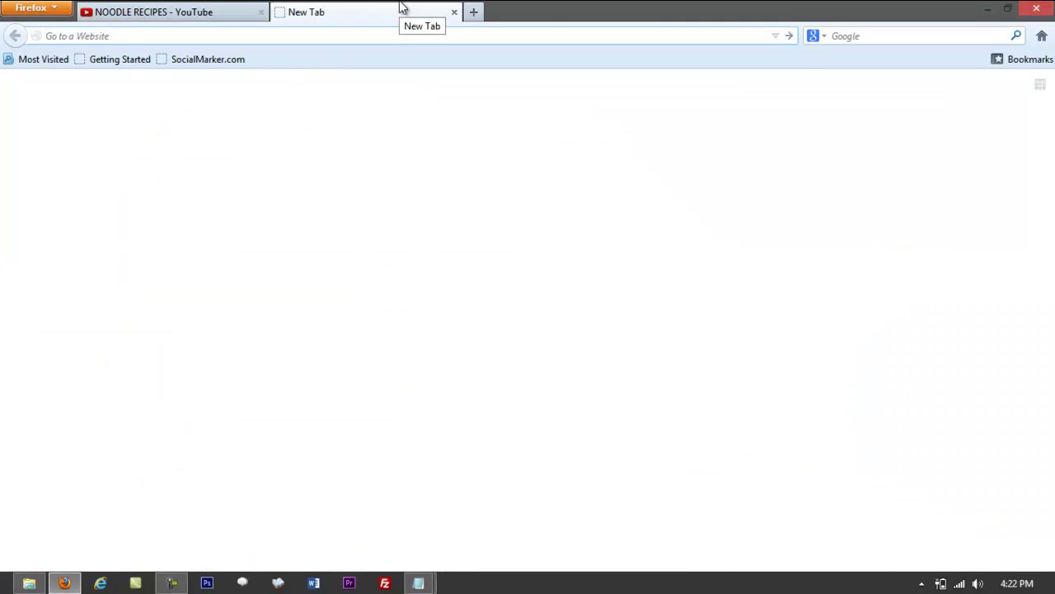
- Load noodleboss.com/wp-login.php in a new browser tab
{"action": "type", "text": "noo"}
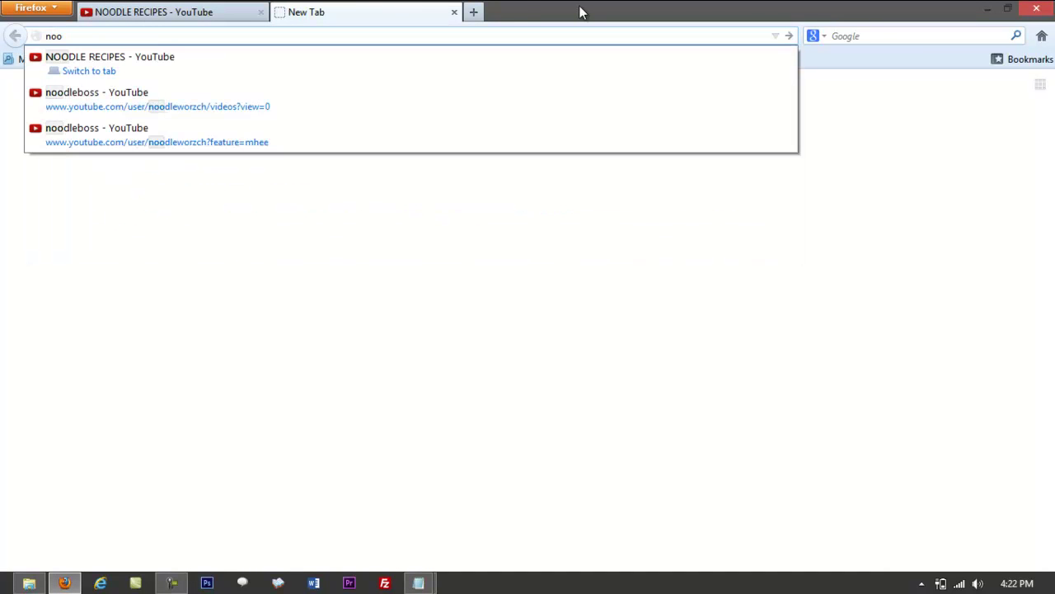
{"action": "left_click", "coordinate": [454, 11]}
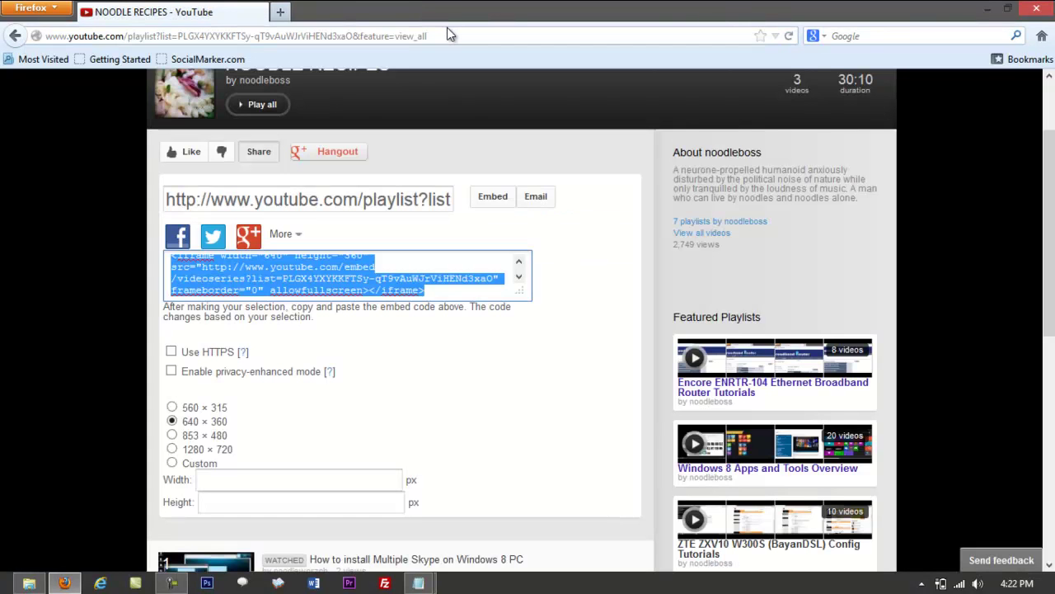
{"action": "left_click", "coordinate": [280, 12]}
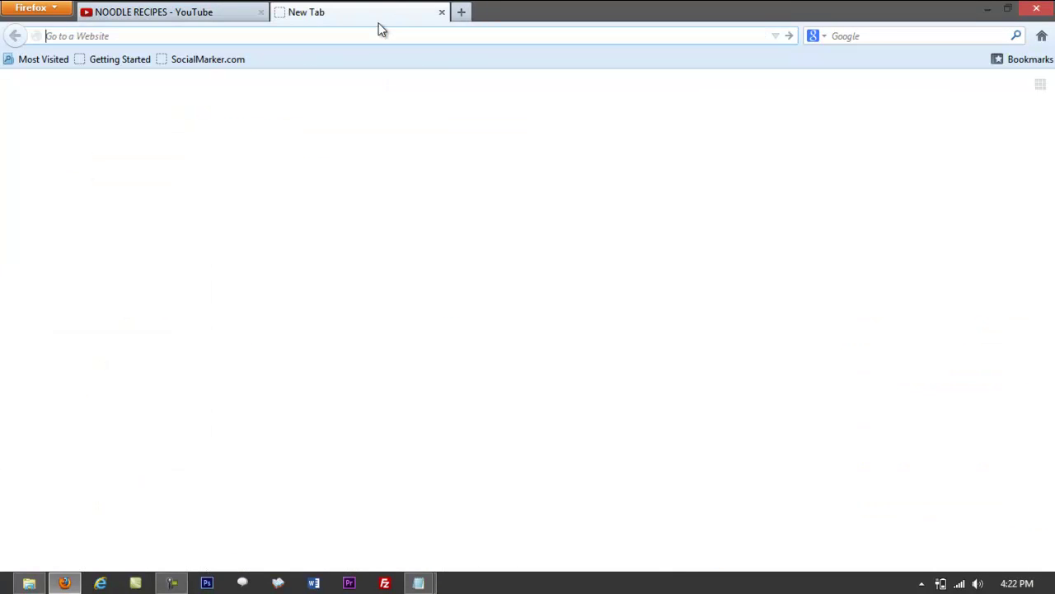
{"action": "type", "text": "noodle"}
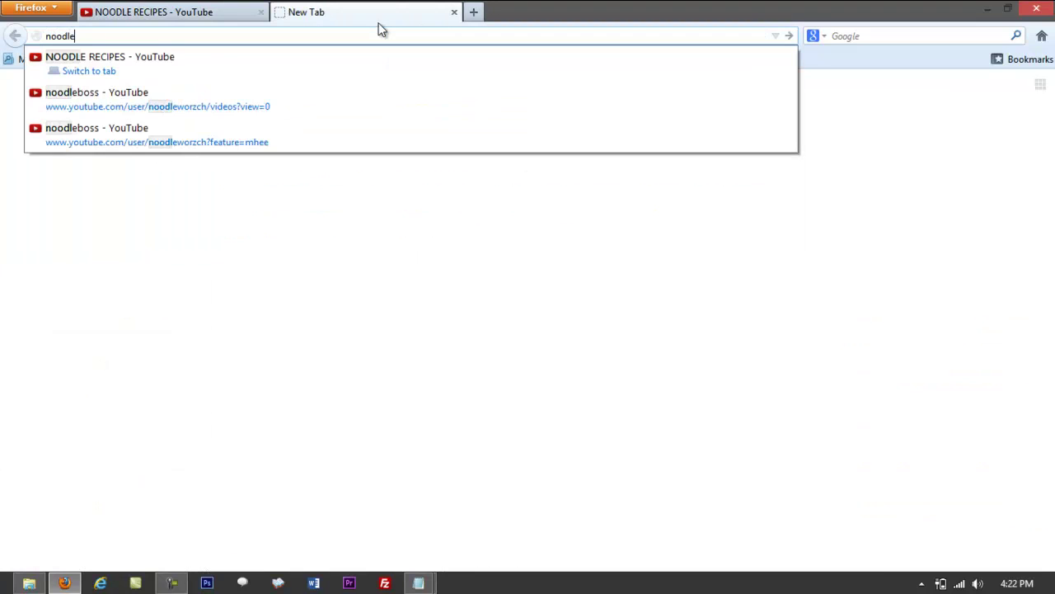
{"action": "type", "text": "boss.co"}
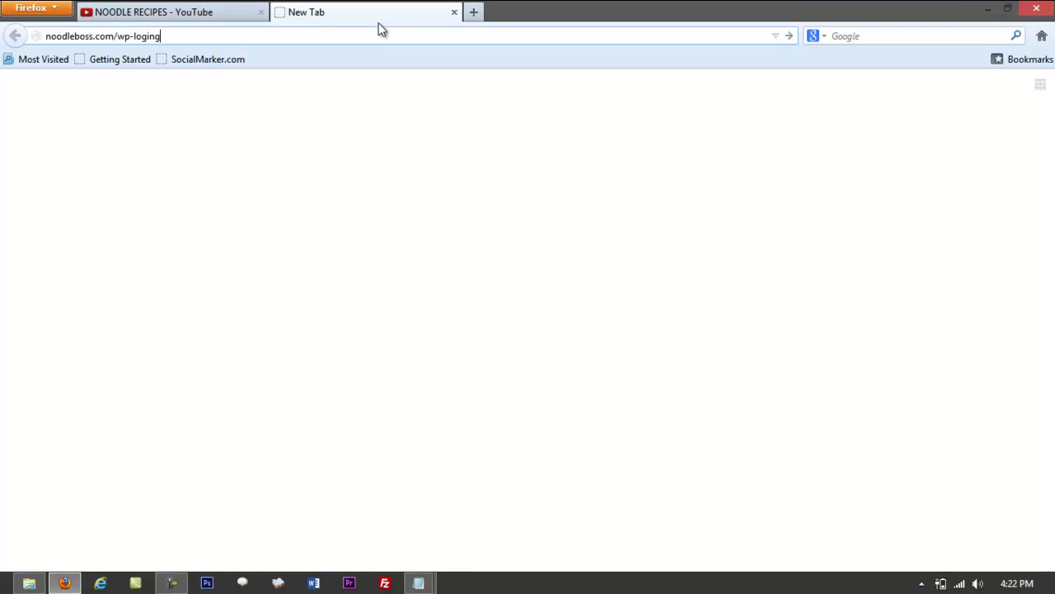
{"action": "type", "text": "m/wp-login.php"}
{"action": "key", "text": "Return"}
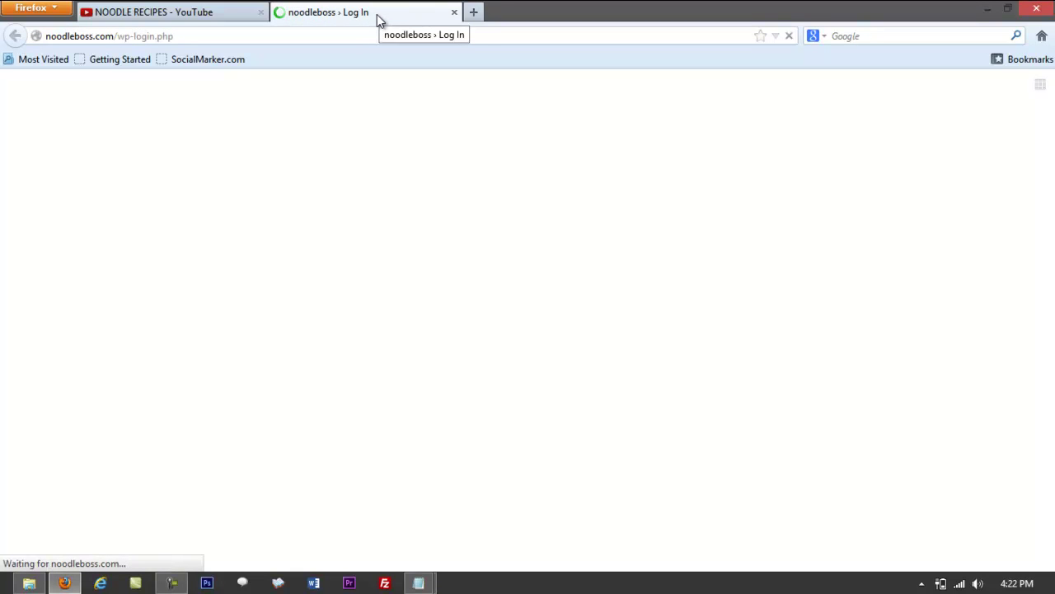
- Enter the site's username and password and submit the login
{"action": "type", "text": "noodleboss"}
{"action": "key", "text": "Tab"}
{"action": "type", "text": "***"}
{"action": "key", "text": "BackSpace"}
{"action": "type", "text": "*"}
{"action": "key", "text": "BackSpace"}
{"action": "key", "text": "BackSpace"}
{"action": "key", "text": "BackSpace"}
{"action": "type", "text": "*********"}
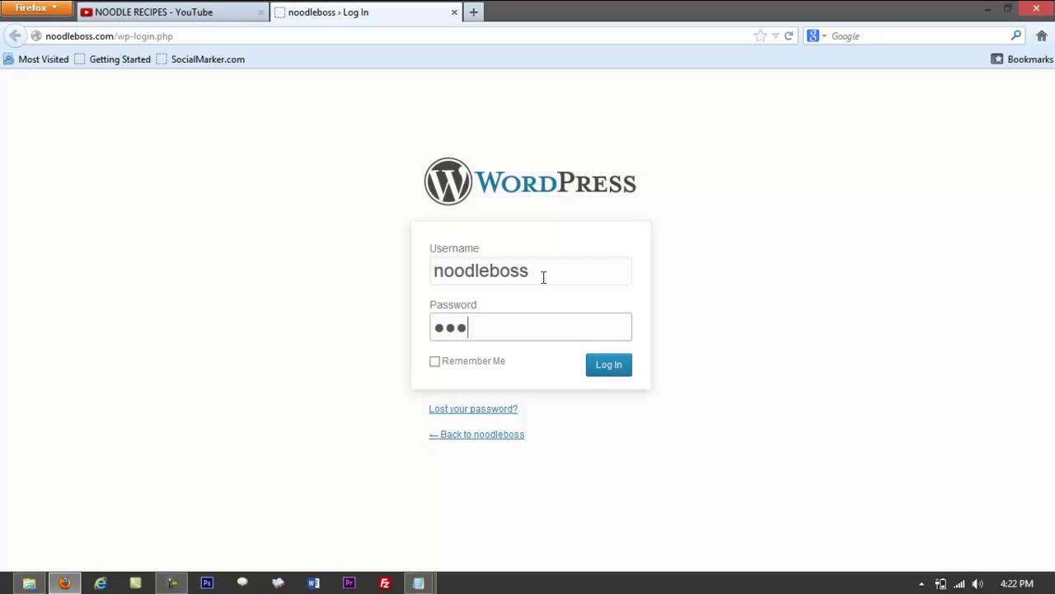
{"action": "type", "text": "******"}
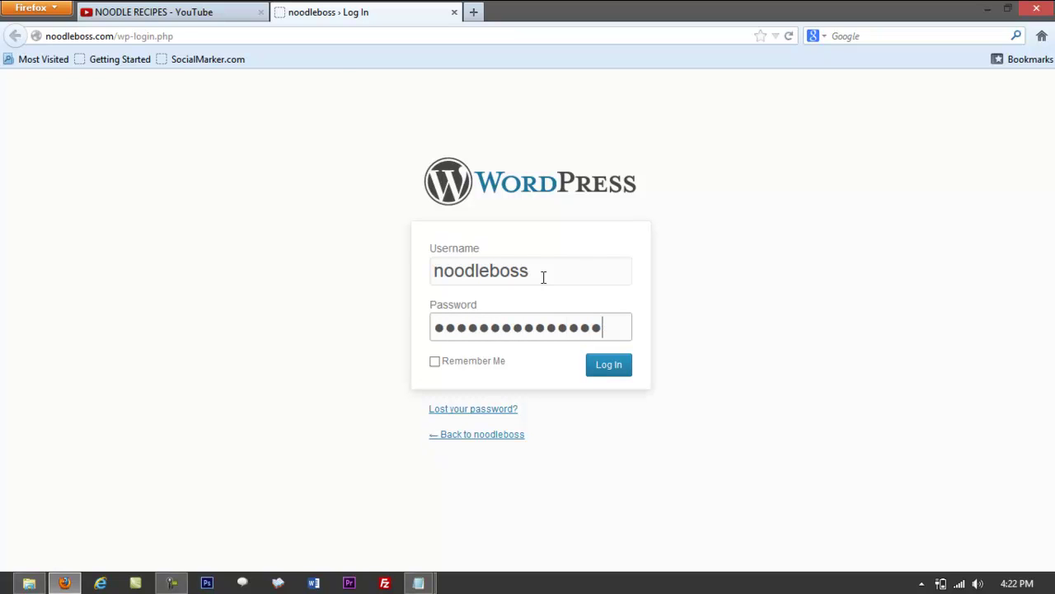
{"action": "key", "text": "Return"}
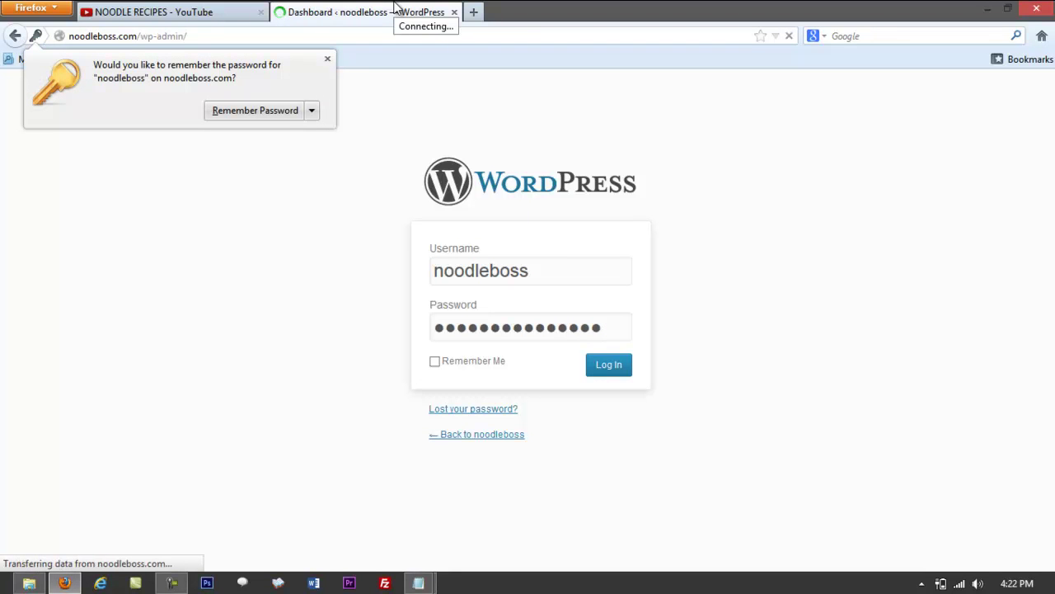
- Briefly open and close a noodleboss.com home page tab, then start a new post from the dashboard
{"action": "left_click", "coordinate": [474, 11]}
{"action": "type", "text": "noodleboss.com/"}
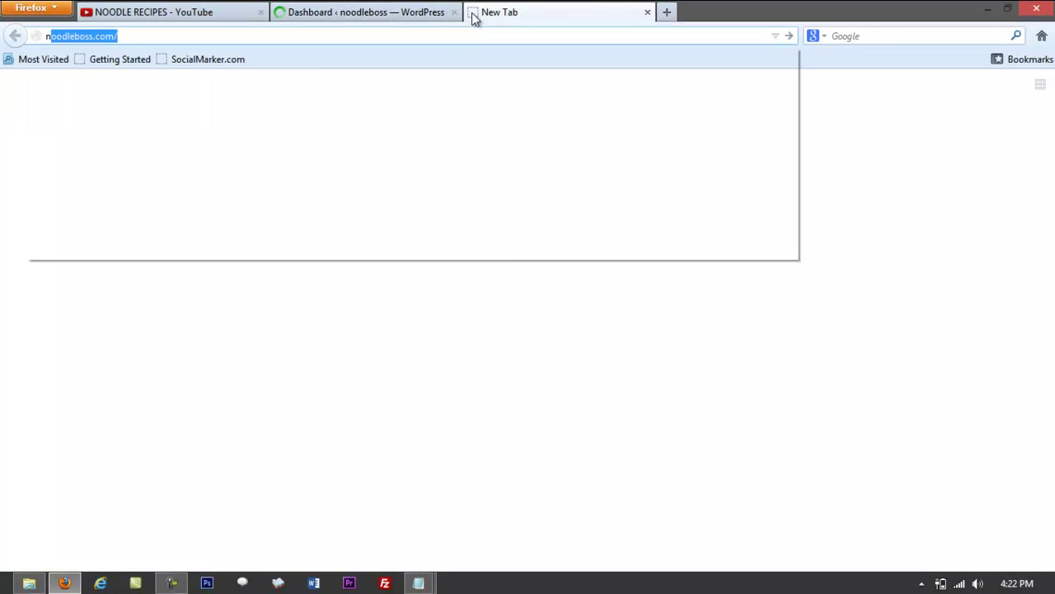
{"action": "key", "text": "Return"}
{"action": "left_click", "coordinate": [403, 10]}
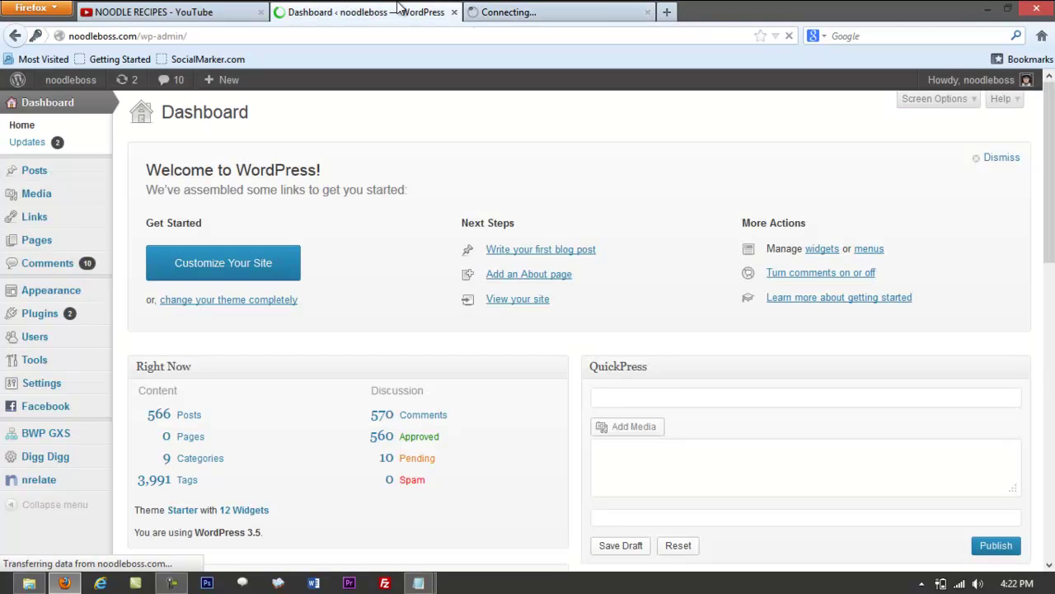
{"action": "left_click", "coordinate": [528, 10]}
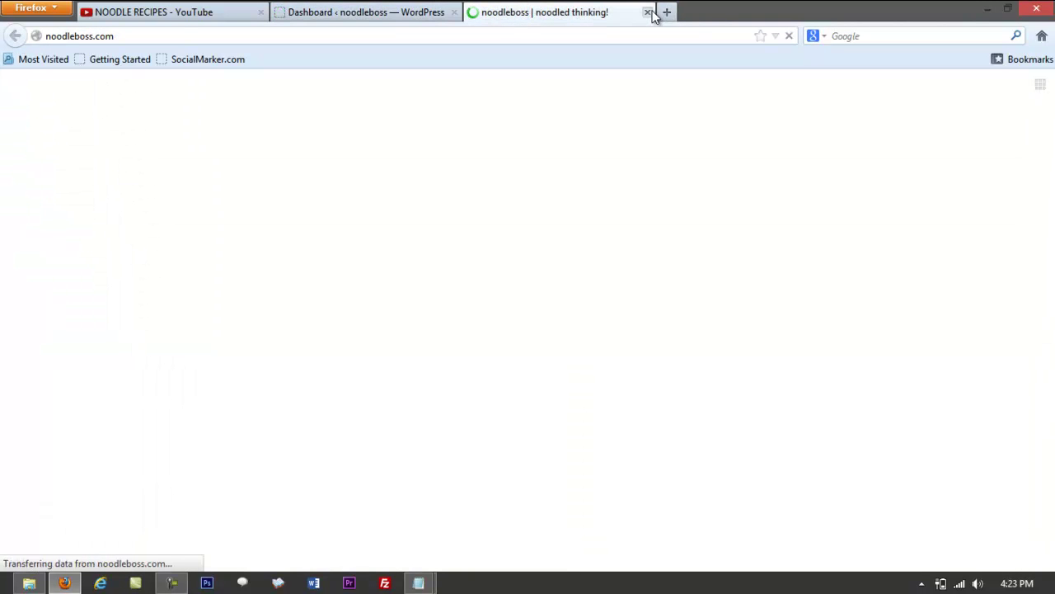
{"action": "left_click", "coordinate": [648, 12]}
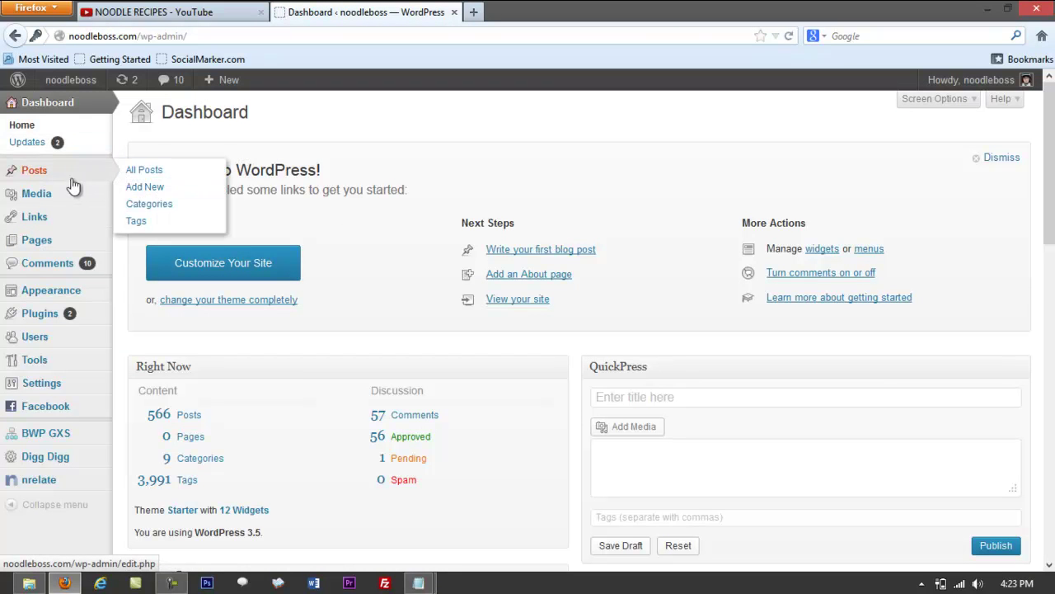
{"action": "mouse_move", "coordinate": [226, 78]}
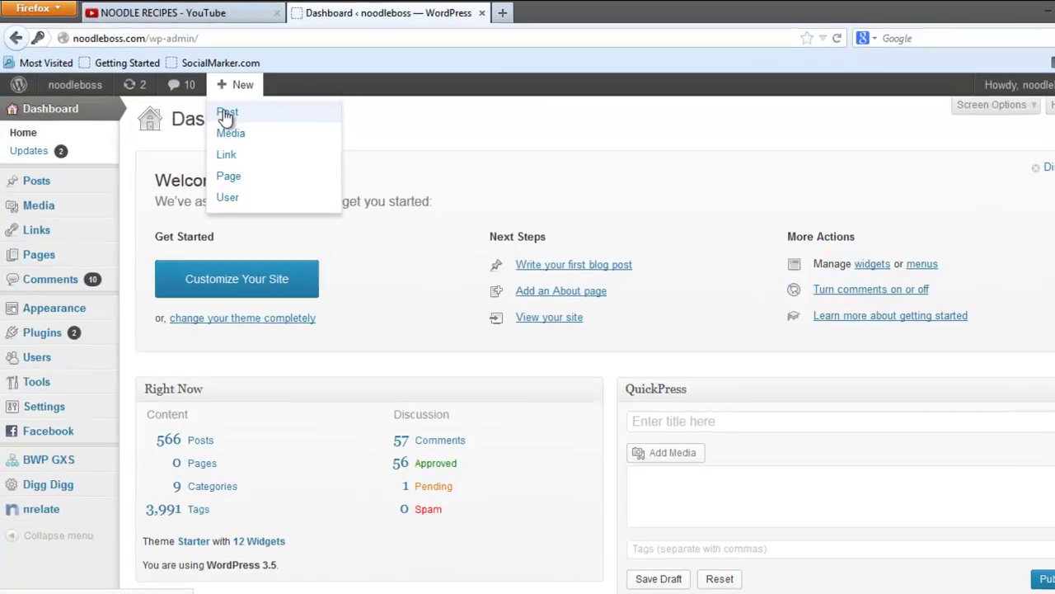
{"action": "left_click", "coordinate": [214, 106]}
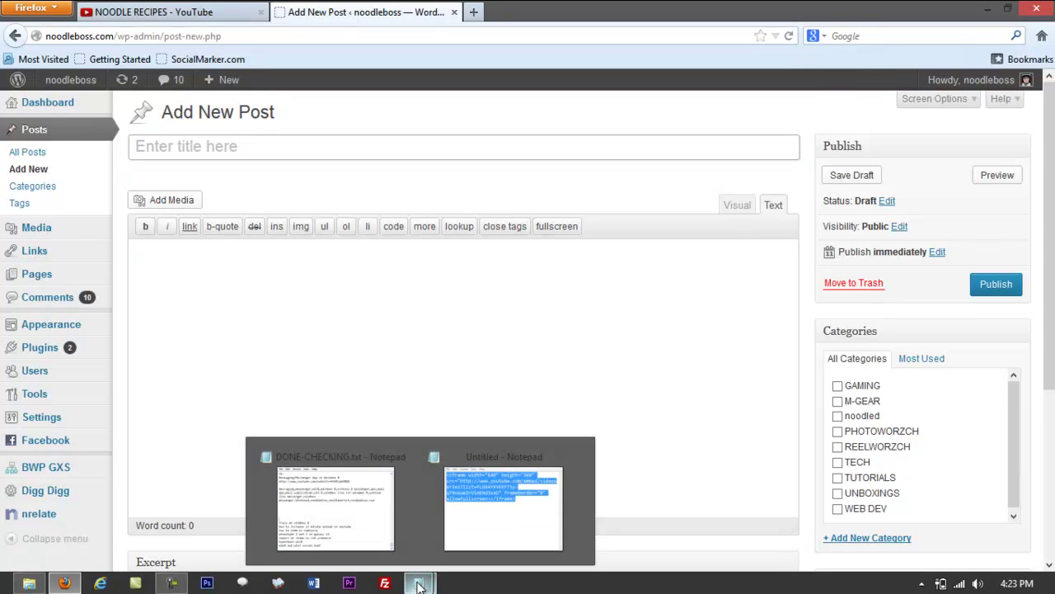
- Copy the embed code from Notepad and paste it into the post's text editor
{"action": "left_click", "coordinate": [488, 500]}
{"action": "left_click", "coordinate": [608, 350]}
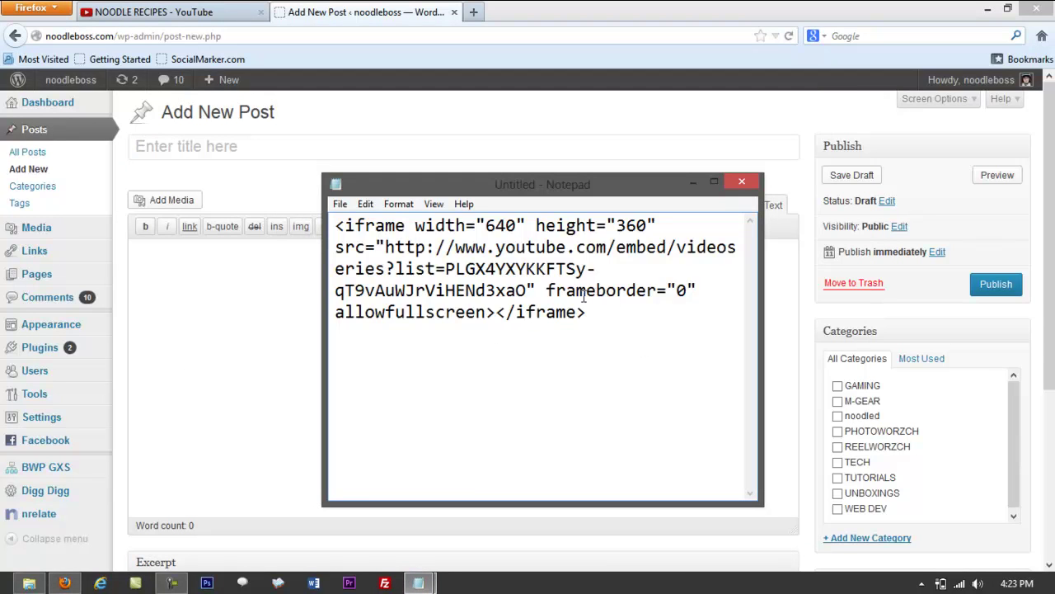
{"action": "key", "text": "ctrl+a"}
{"action": "key", "text": "ctrl+c"}
{"action": "left_click", "coordinate": [153, 351]}
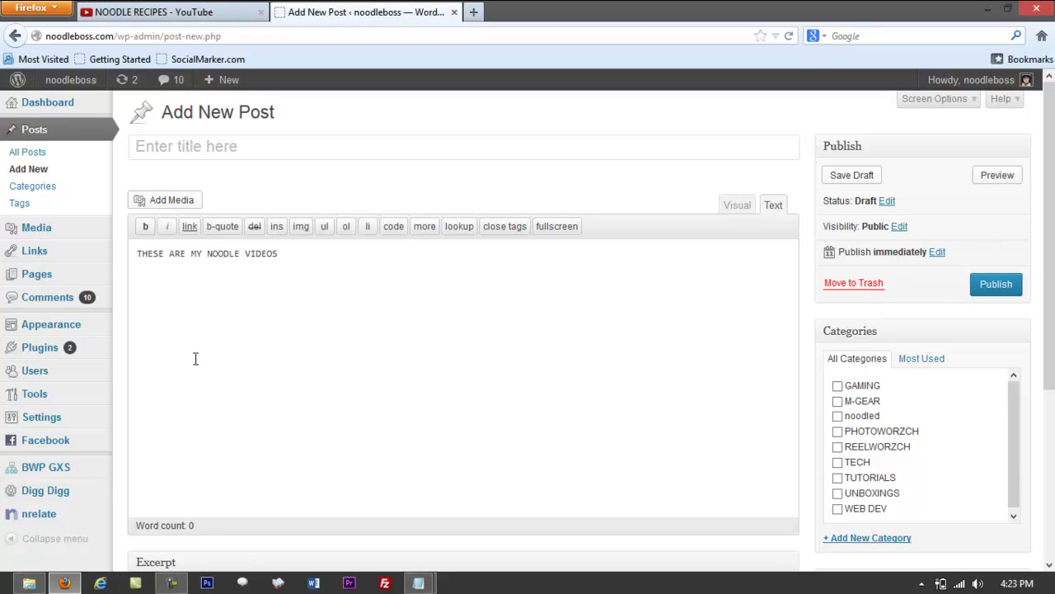
{"action": "key", "text": "ctrl+v"}
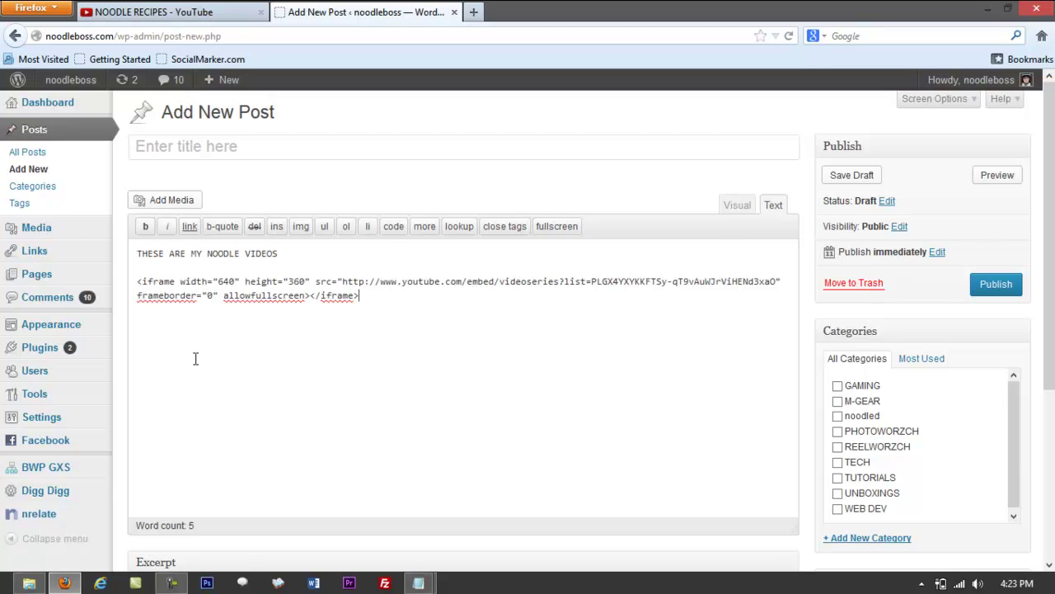
- Title the post NOODLETEST and save it as a draft
{"action": "left_click", "coordinate": [167, 151]}
{"action": "type", "text": "NOODLETEST"}
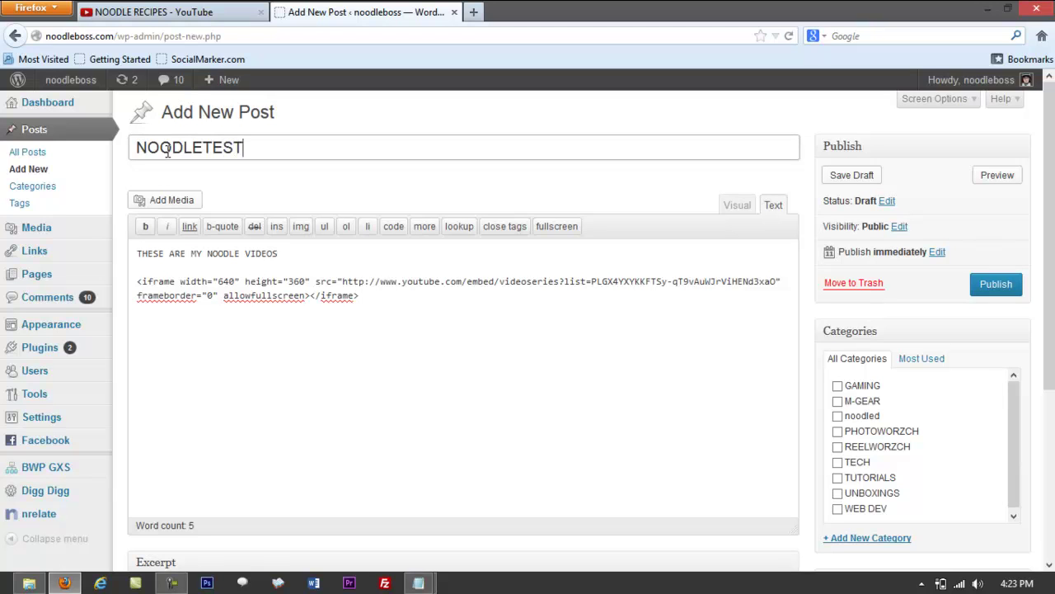
{"action": "scroll", "coordinate": [1008, 225], "scroll_direction": "down", "scroll_amount": 2}
{"action": "scroll", "coordinate": [984, 194], "scroll_direction": "up", "scroll_amount": 2}
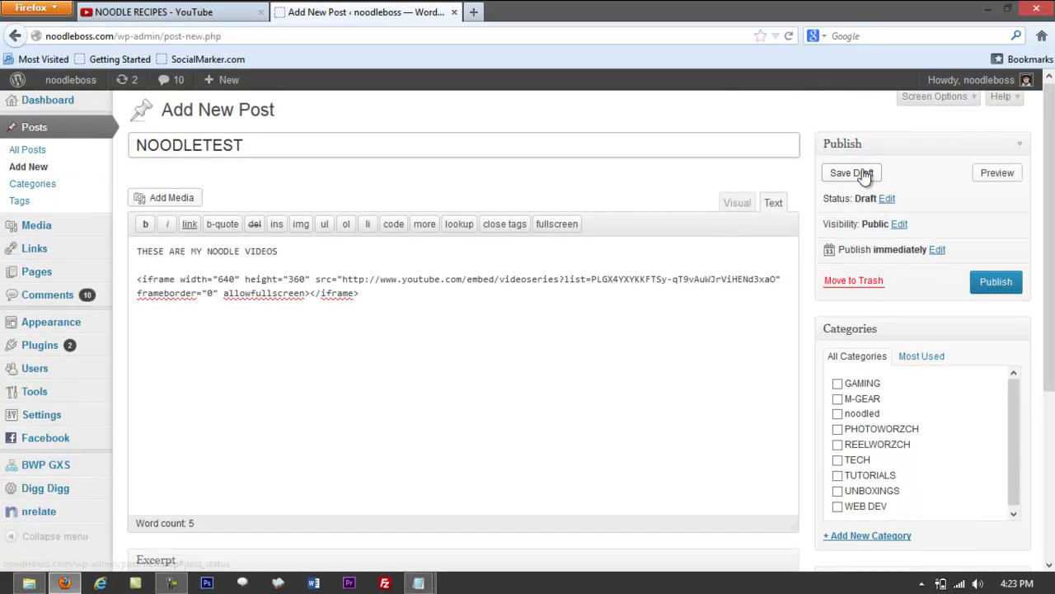
{"action": "left_click", "coordinate": [862, 175]}
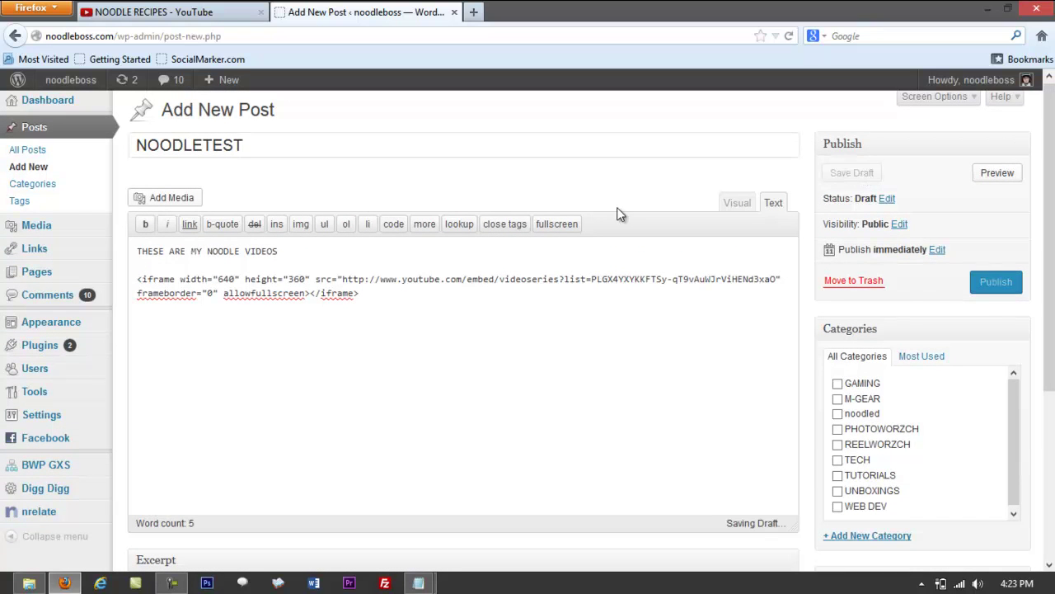
{"action": "scroll", "coordinate": [729, 252], "scroll_direction": "down", "scroll_amount": 1}
{"action": "scroll", "coordinate": [730, 252], "scroll_direction": "up", "scroll_amount": 1}
{"action": "scroll", "coordinate": [837, 182], "scroll_direction": "down", "scroll_amount": 4}
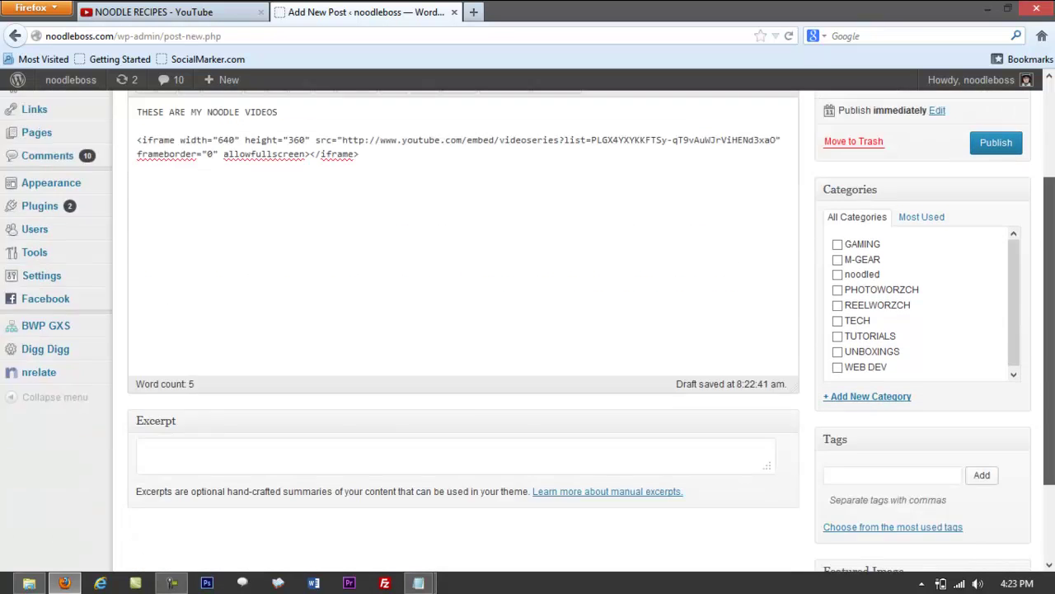
{"action": "scroll", "coordinate": [837, 182], "scroll_direction": "up", "scroll_amount": 4}
{"action": "left_click", "coordinate": [841, 175]}
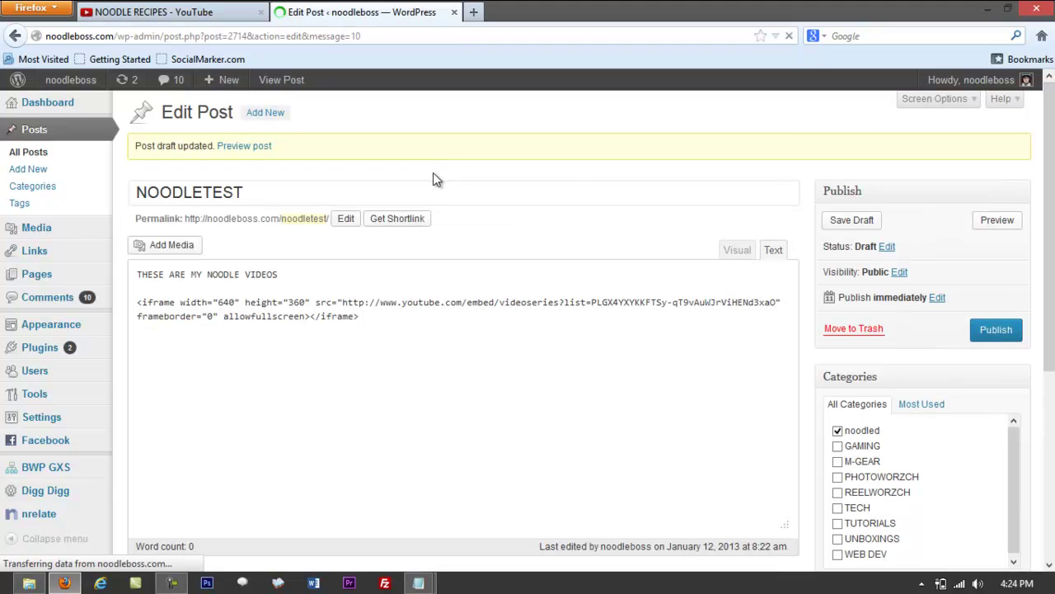
- Check the embedded playlist in the NOODLETEST draft preview, then go back to the editor
{"action": "left_click", "coordinate": [248, 146]}
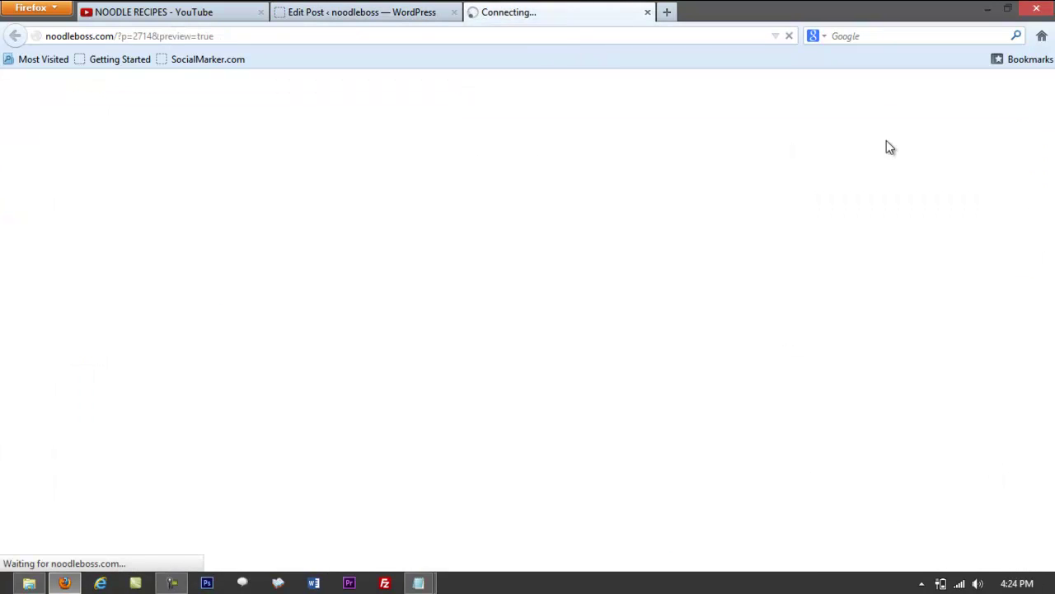
{"action": "left_click", "coordinate": [353, 10]}
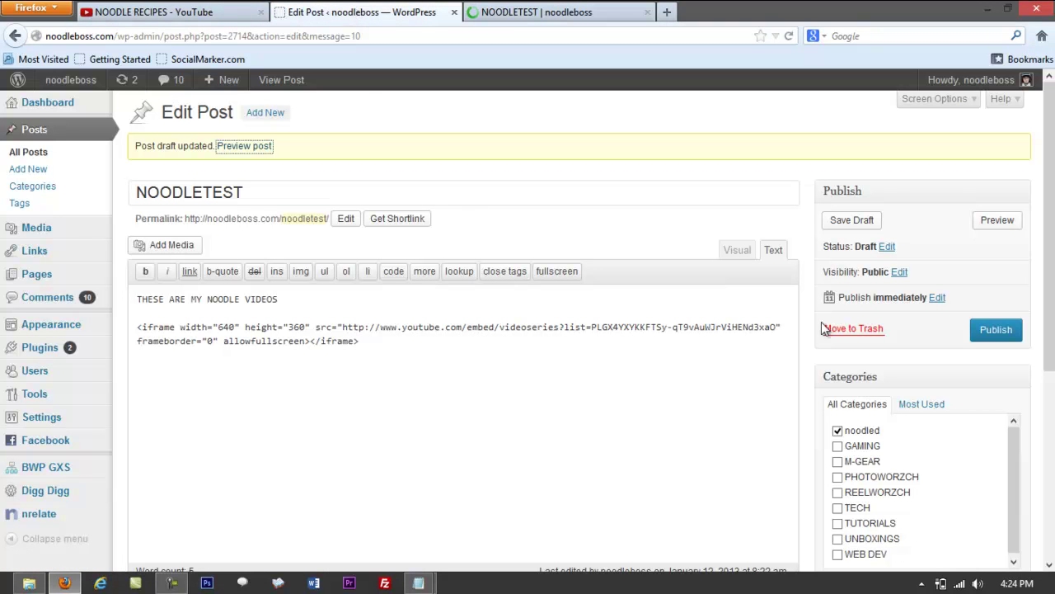
{"action": "left_click", "coordinate": [524, 11]}
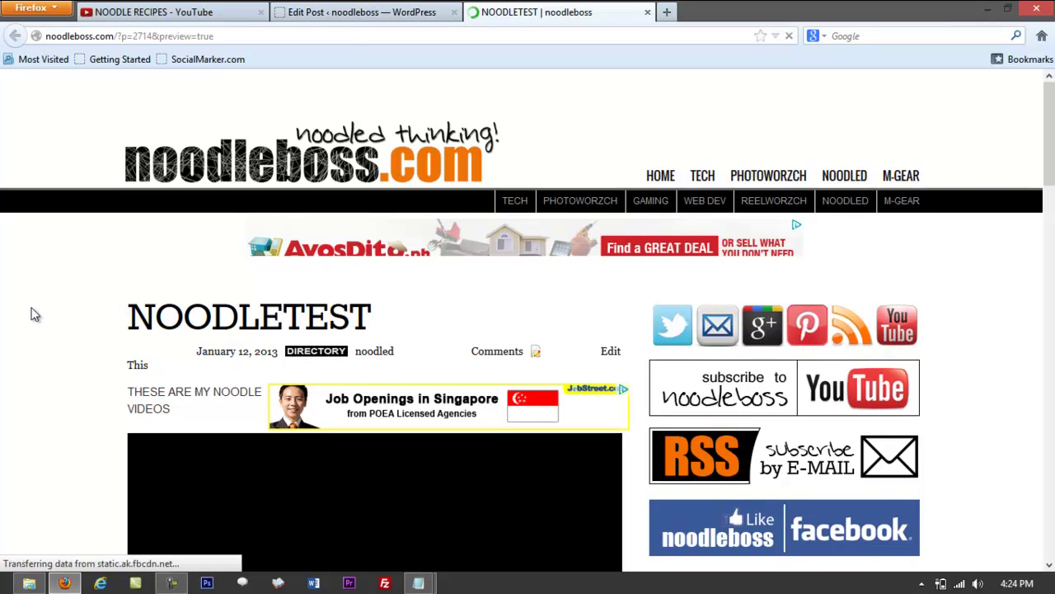
{"action": "scroll", "coordinate": [33, 306], "scroll_direction": "down", "scroll_amount": 4}
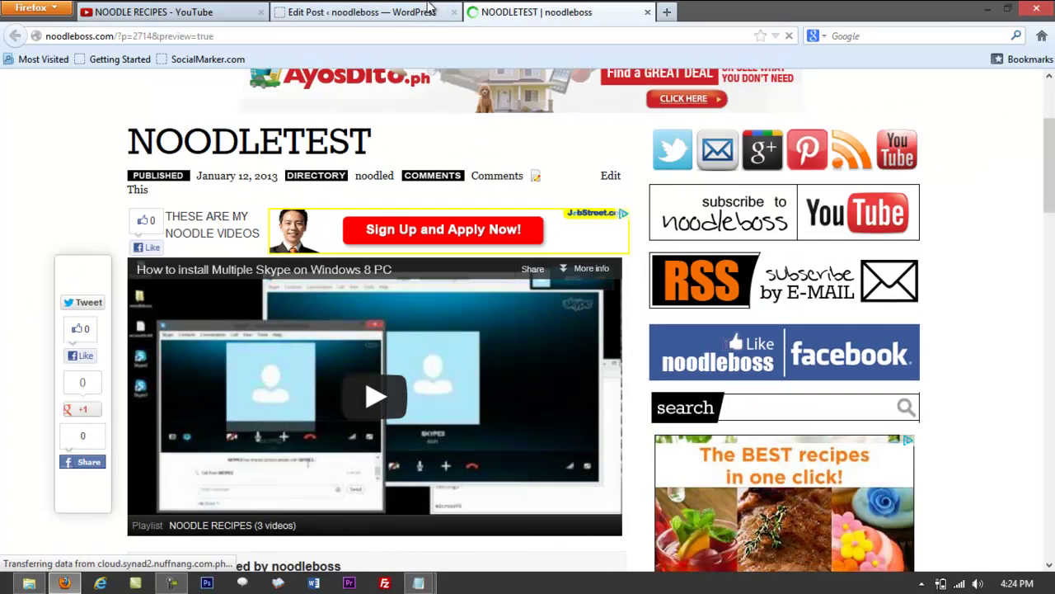
{"action": "left_click", "coordinate": [362, 11]}
{"action": "key", "text": "ctrl+Tab"}
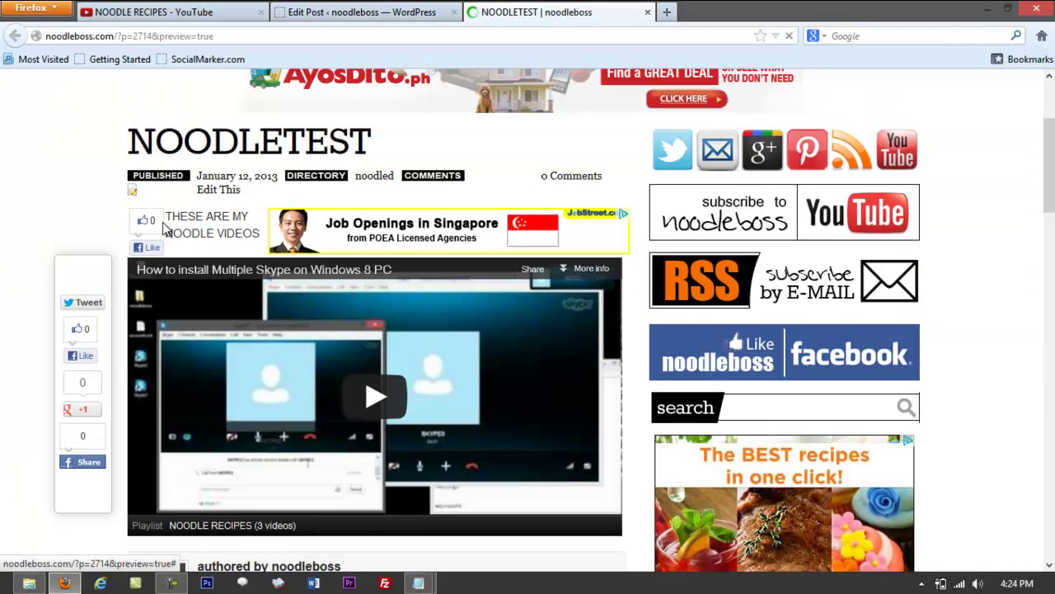
{"action": "key", "text": "ctrl+shift+Tab"}
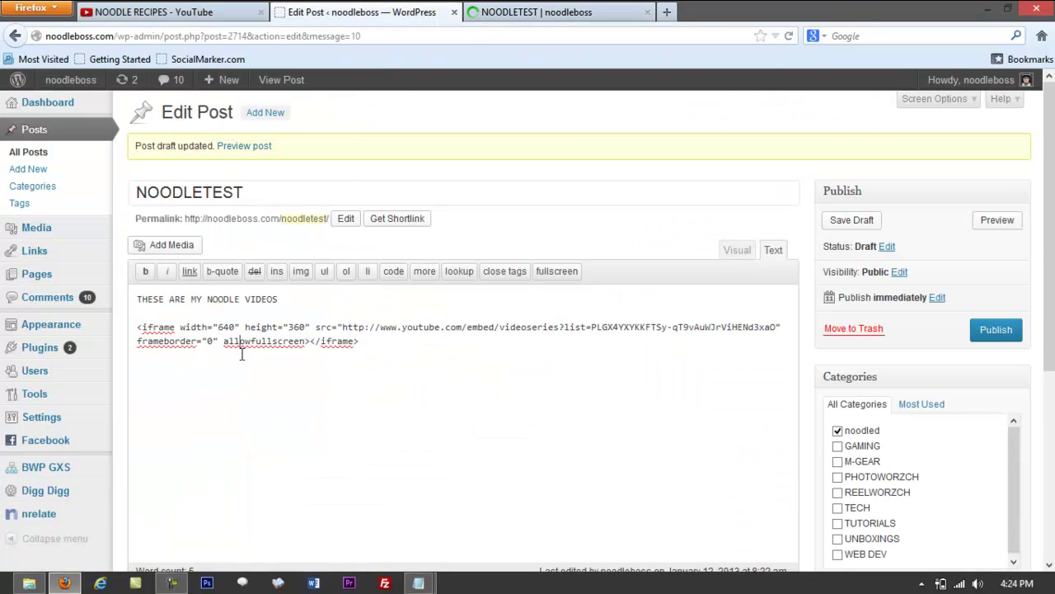
- Add several &nsbp; spacer lines above the THESE ARE MY NOODLE VIDEOS heading
{"action": "key", "text": "Return"}
{"action": "key", "text": "Return"}
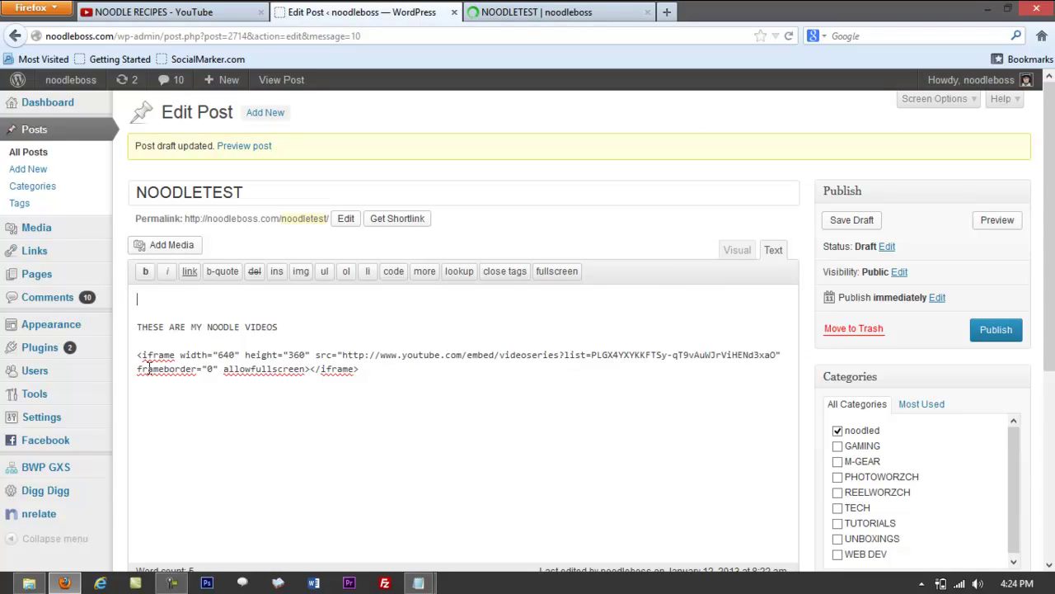
{"action": "type", "text": "&nsbp;"}
{"action": "left_click_drag", "start_coordinate": [169, 300], "coordinate": [111, 301]}
{"action": "key", "text": "ctrl+c"}
{"action": "left_click", "coordinate": [227, 307]}
{"action": "key", "text": "ctrl+v"}
{"action": "key", "text": "Return"}
{"action": "key", "text": "ctrl+v"}
{"action": "key", "text": "Return"}
{"action": "key", "text": "ctrl+v"}
{"action": "key", "text": "Return"}
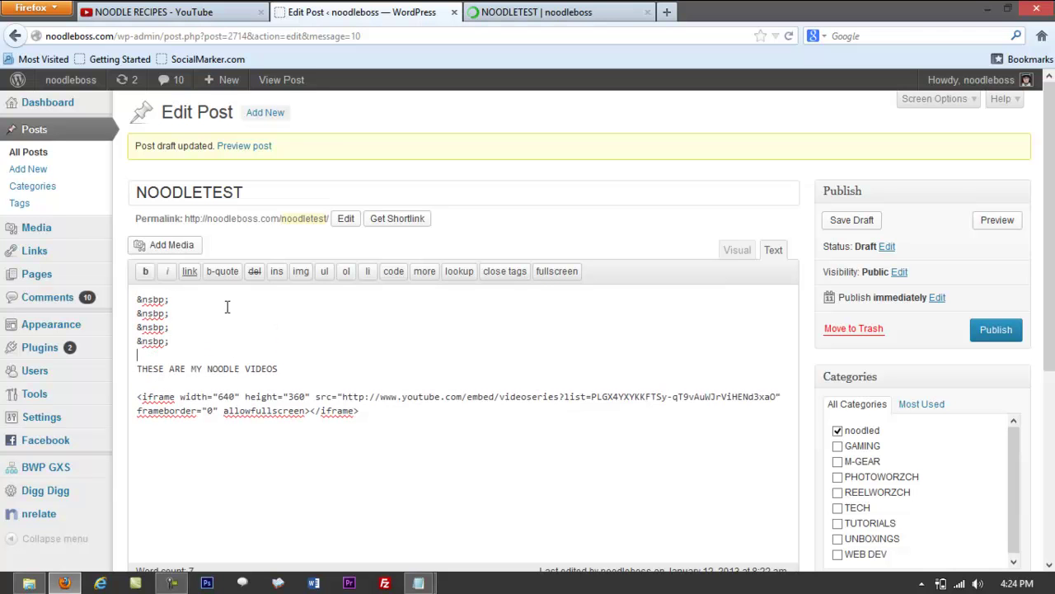
- Publish the post, tidy the spacer lines, update it and view its preview
{"action": "left_click", "coordinate": [986, 339]}
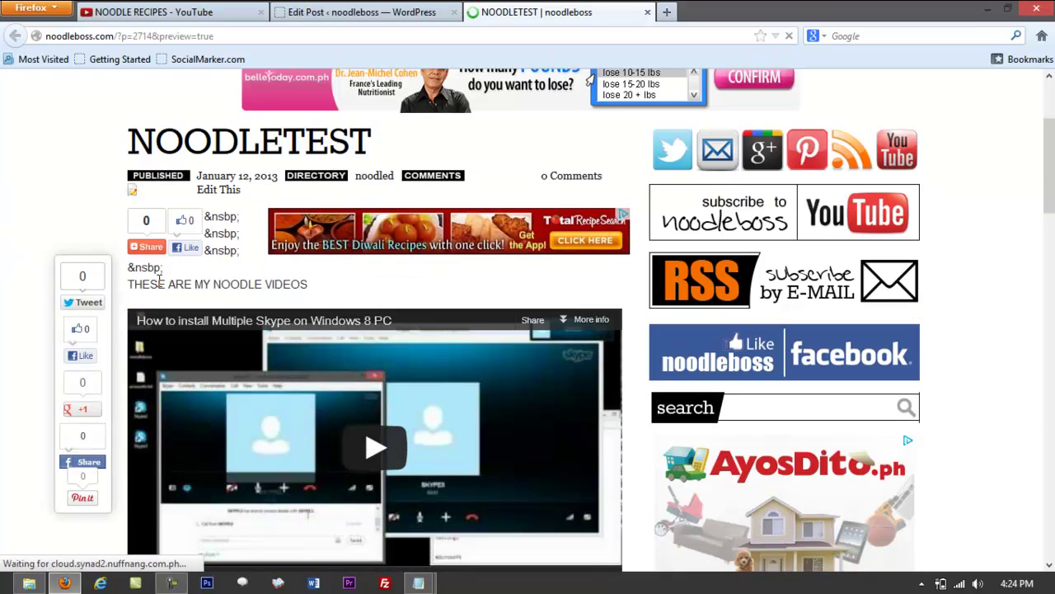
{"action": "key", "text": "ctrl+shift+Tab"}
{"action": "left_click", "coordinate": [155, 326]}
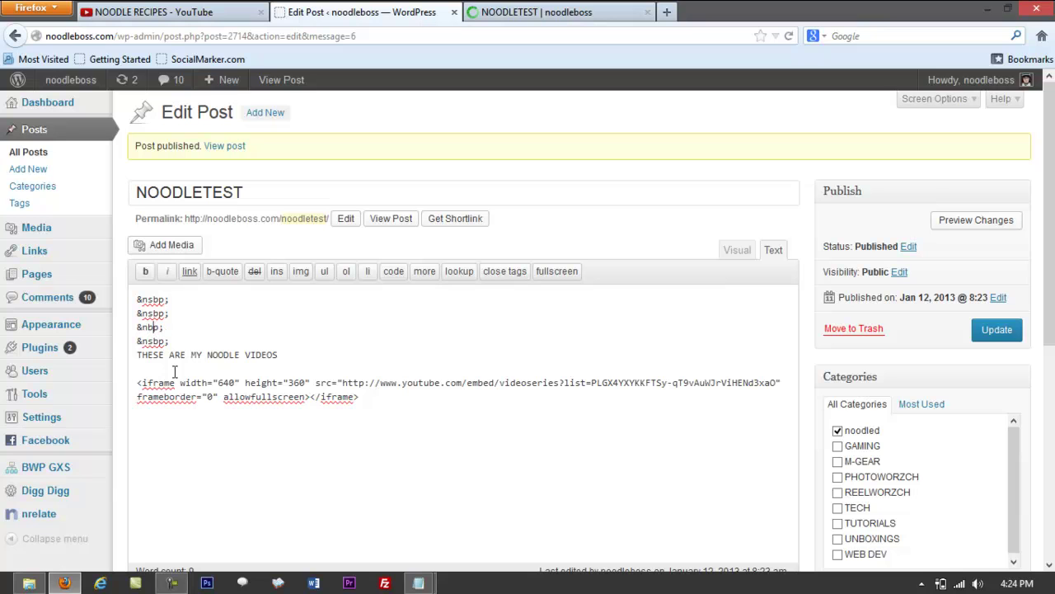
{"action": "left_click_drag", "start_coordinate": [179, 322], "coordinate": [127, 316]}
{"action": "left_click_drag", "start_coordinate": [188, 299], "coordinate": [133, 300]}
{"action": "left_click", "coordinate": [150, 314]}
{"action": "left_click", "coordinate": [973, 330]}
{"action": "key", "text": "ctrl+Tab"}
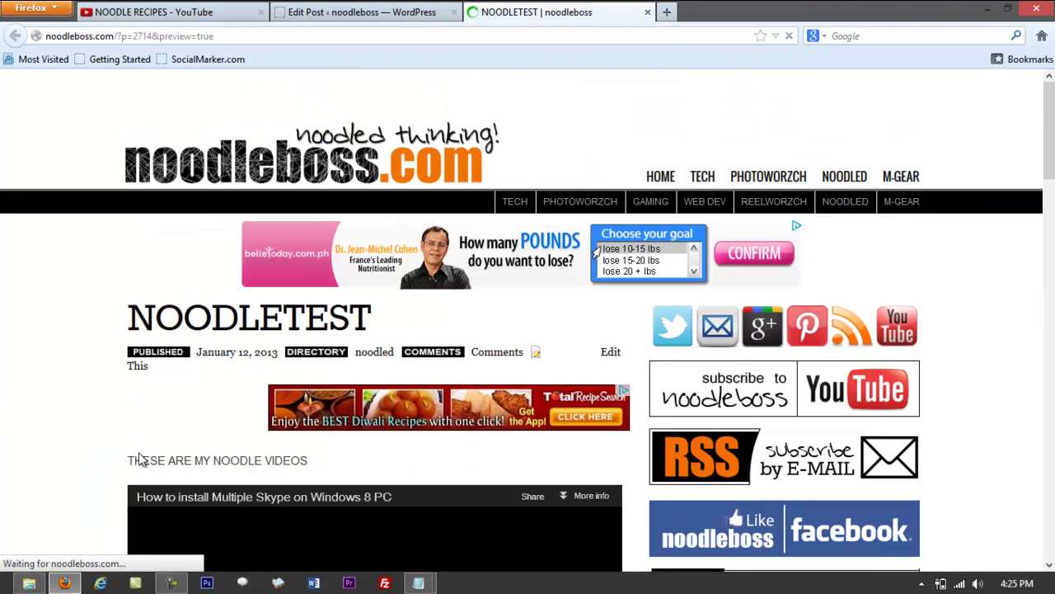
- Scroll the preview to inspect the embedded playlist player, then go back to Edit Post
{"action": "scroll", "coordinate": [179, 394], "scroll_direction": "down", "scroll_amount": 4}
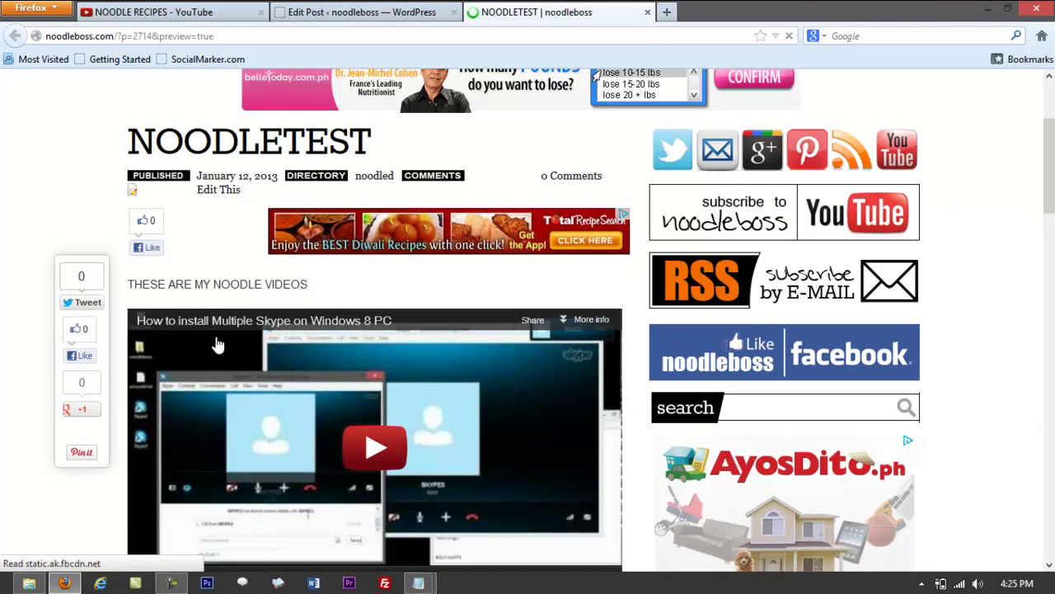
{"action": "scroll", "coordinate": [214, 385], "scroll_direction": "down", "scroll_amount": 2}
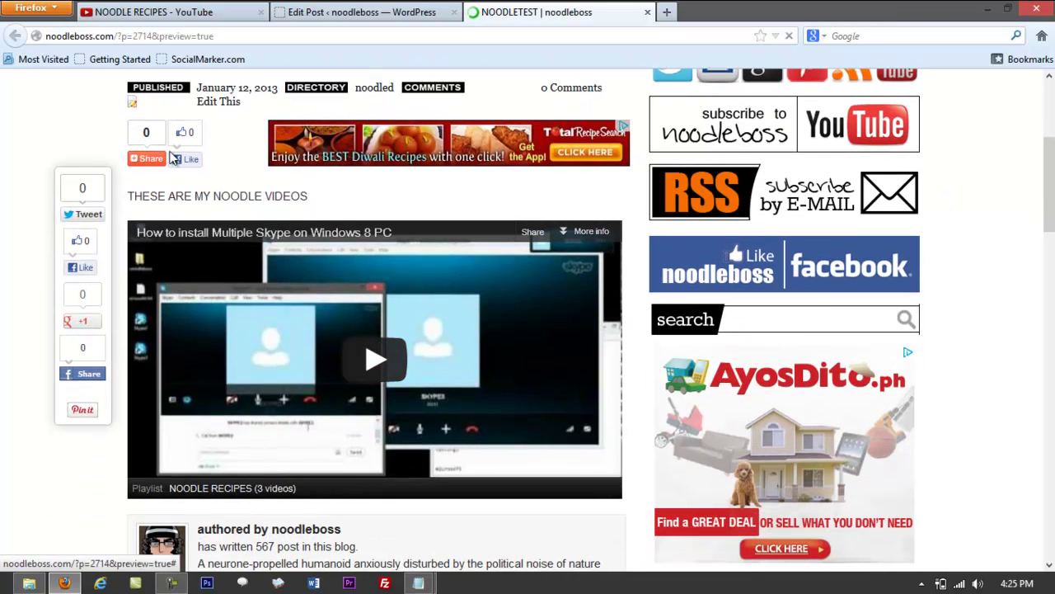
{"action": "scroll", "coordinate": [2, 354], "scroll_direction": "down", "scroll_amount": 4}
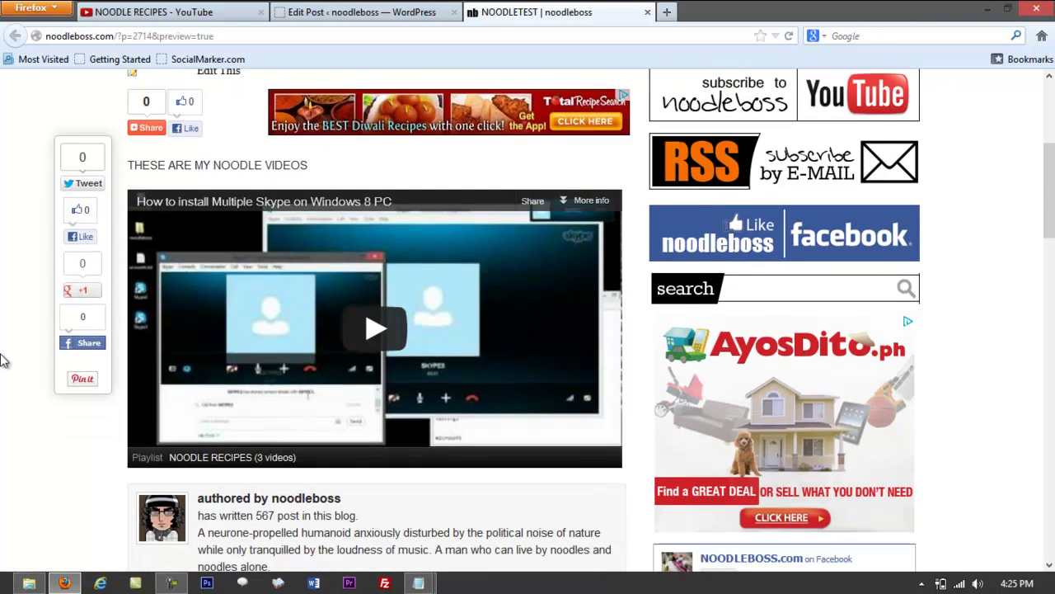
{"action": "scroll", "coordinate": [2, 354], "scroll_direction": "up", "scroll_amount": 2}
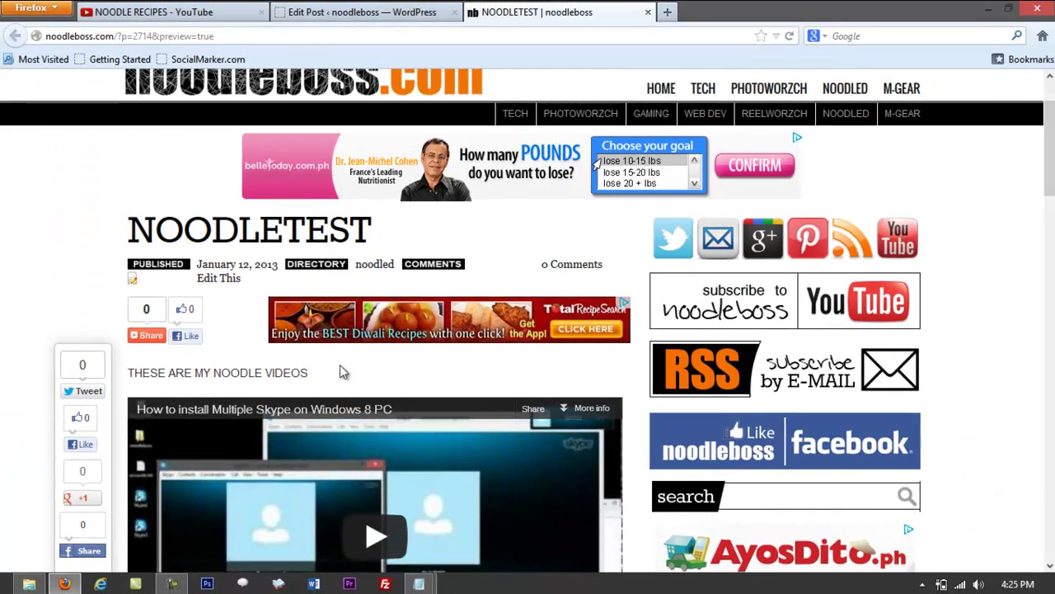
{"action": "scroll", "coordinate": [340, 369], "scroll_direction": "down", "scroll_amount": 4}
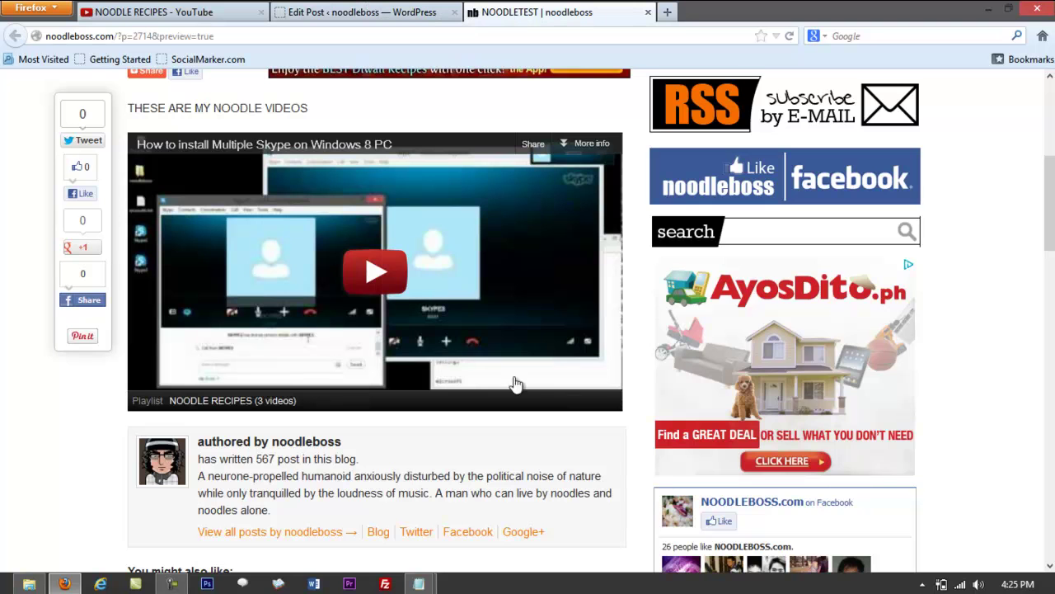
{"action": "left_click", "coordinate": [307, 9]}
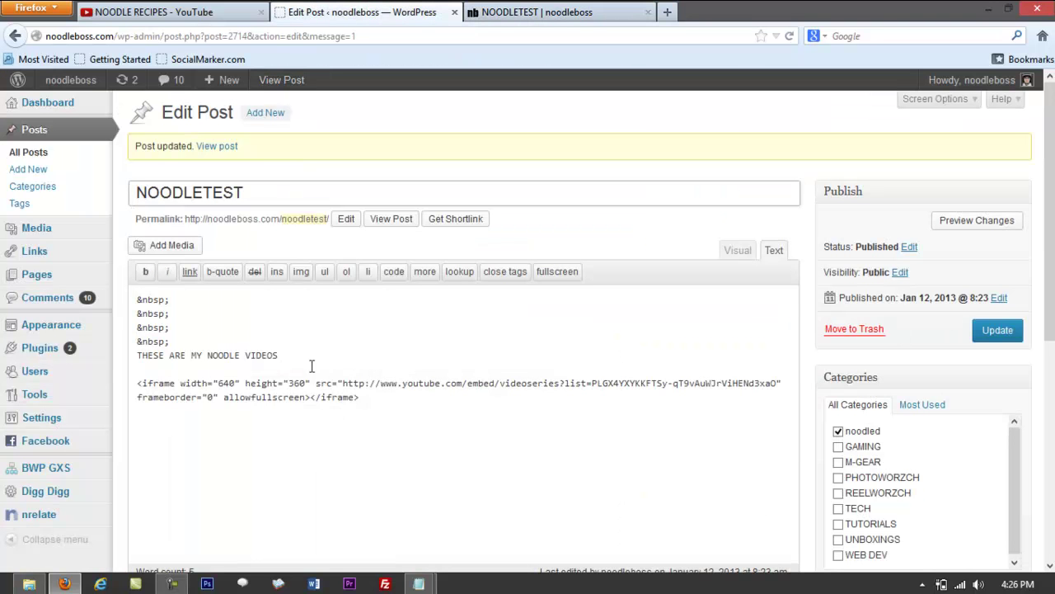
- Resize the playlist iframe to width 250 and height 120 and update the post
{"action": "double_click", "coordinate": [226, 383]}
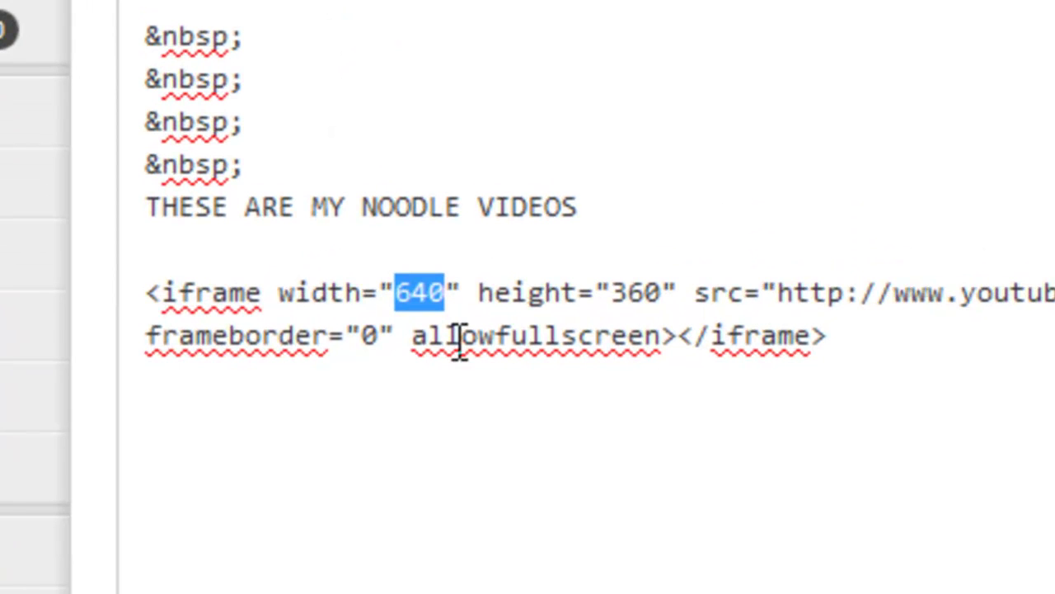
{"action": "type", "text": "120"}
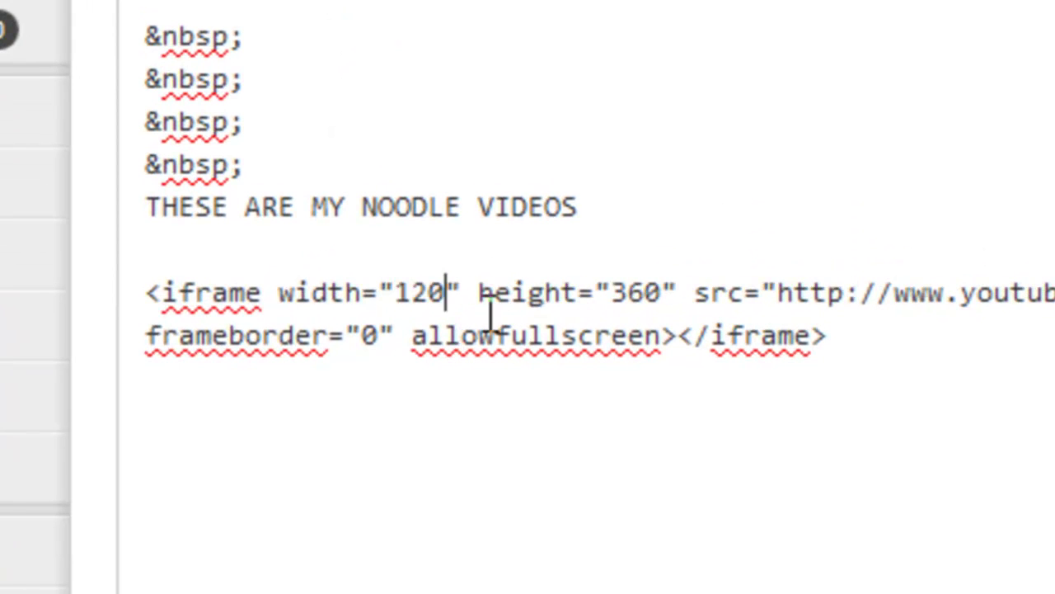
{"action": "key", "text": "BackSpace"}
{"action": "key", "text": "BackSpace"}
{"action": "key", "text": "BackSpace"}
{"action": "type", "text": "250"}
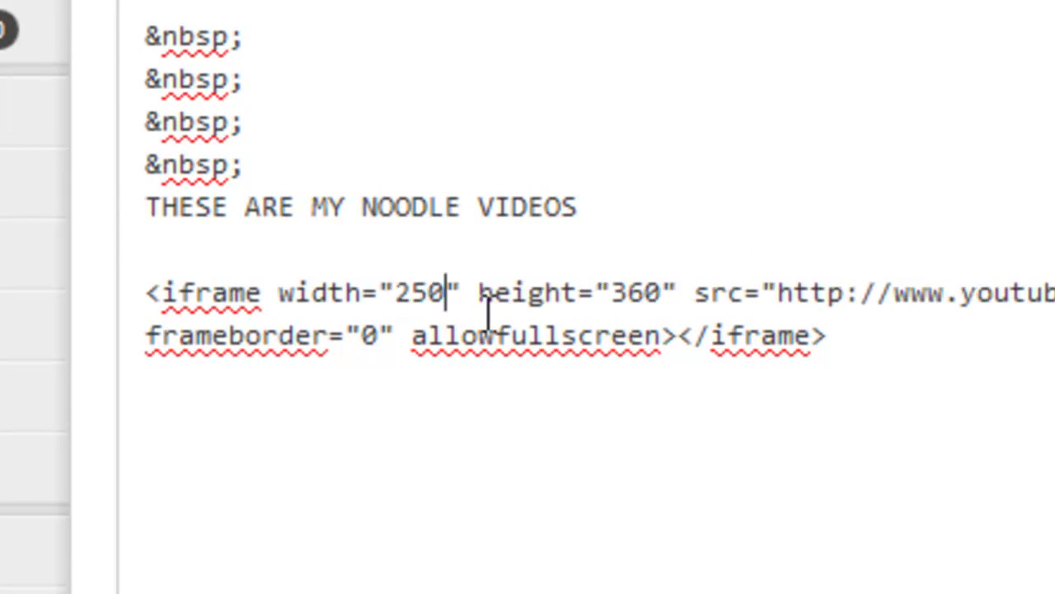
{"action": "double_click", "coordinate": [637, 289]}
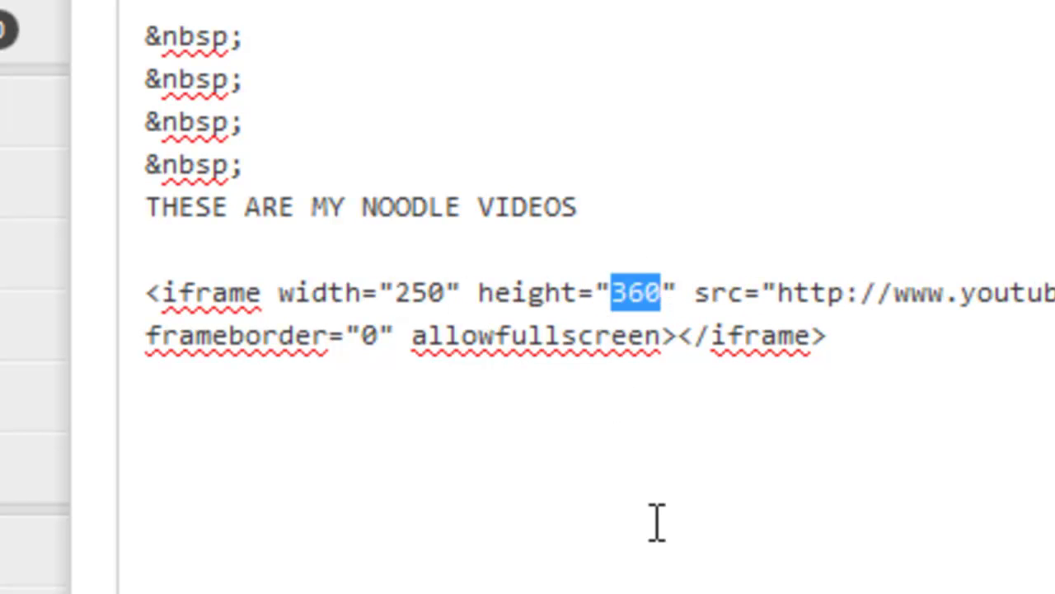
{"action": "type", "text": "120"}
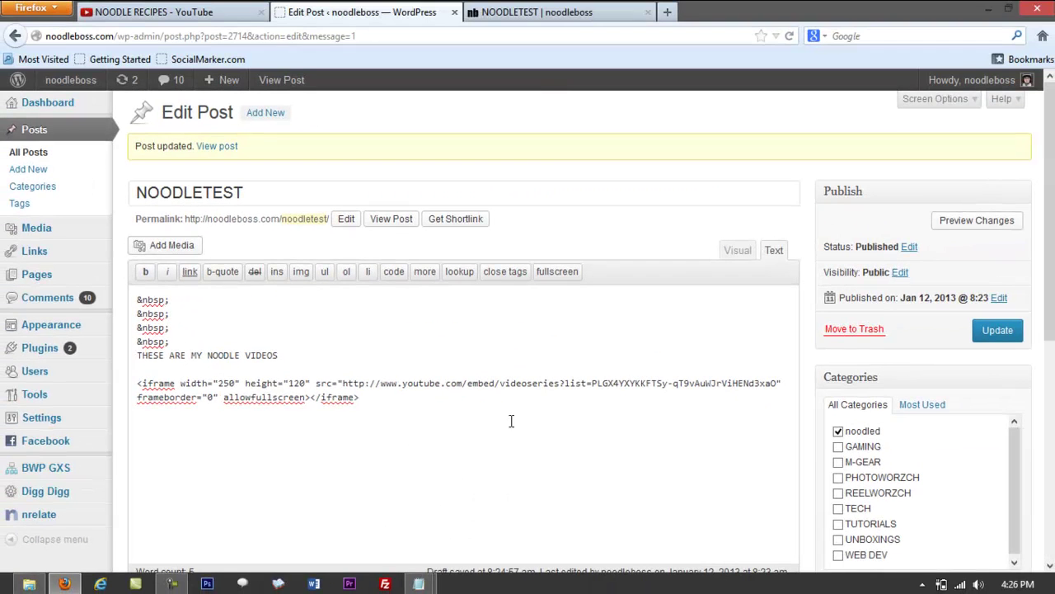
{"action": "left_click", "coordinate": [996, 331]}
{"action": "left_click", "coordinate": [536, 12]}
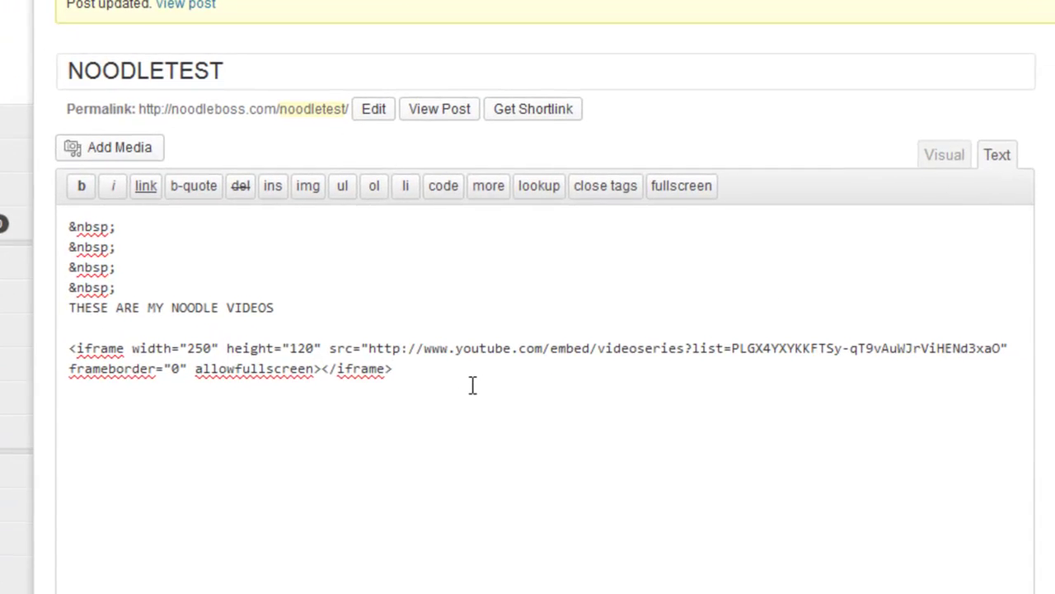
- Wrap the iframe in <center></center> tags and update the post
{"action": "left_click_drag", "start_coordinate": [445, 378], "coordinate": [82, 348]}
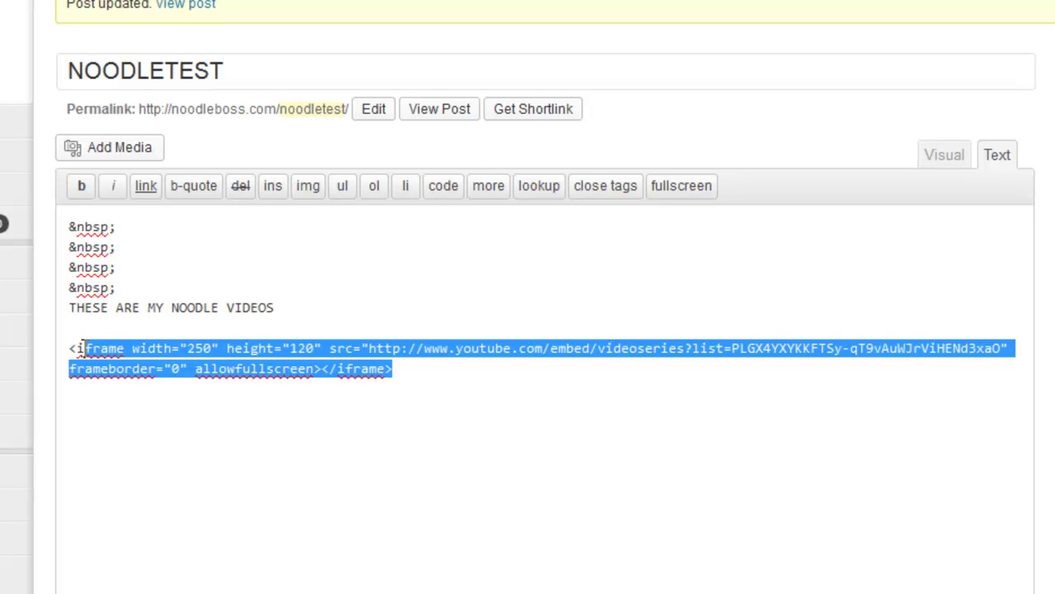
{"action": "left_click", "coordinate": [399, 378]}
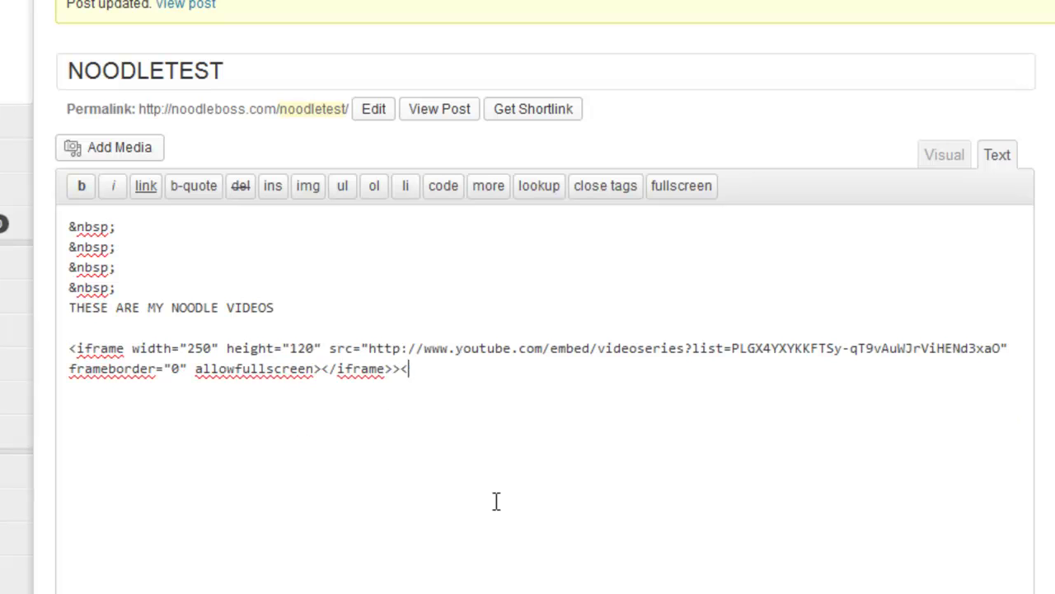
{"action": "type", "text": "</iframe></center"}
{"action": "left_click", "coordinate": [69, 349]}
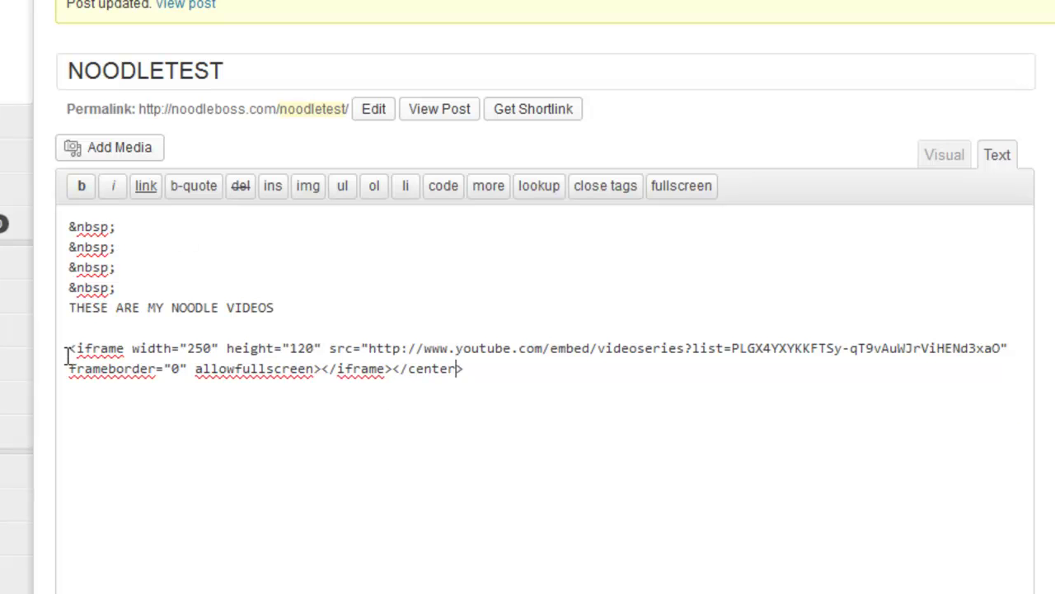
{"action": "type", "text": "<>center>"}
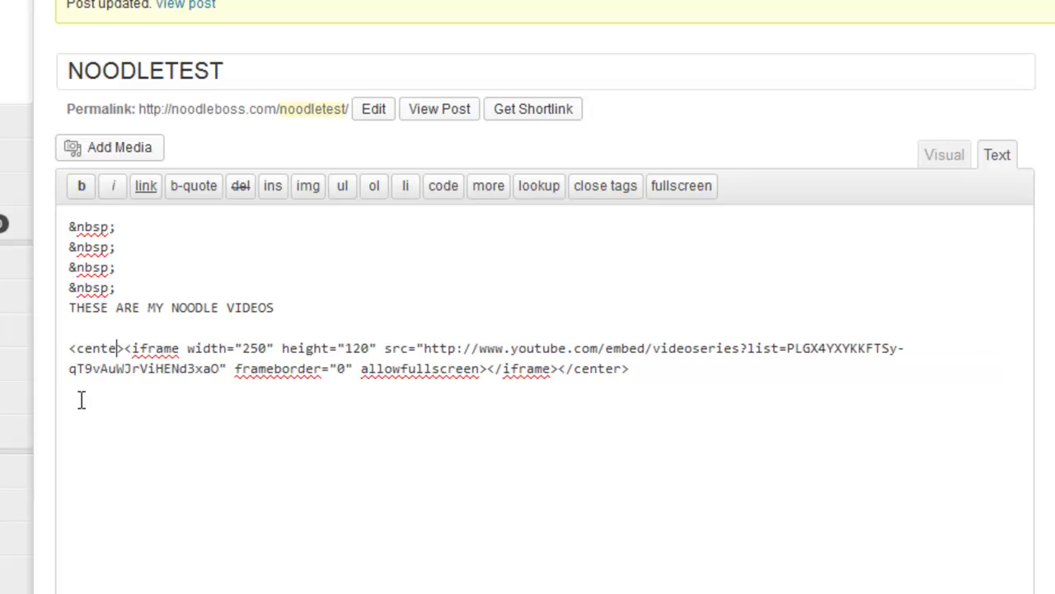
{"action": "left_click", "coordinate": [1010, 328]}
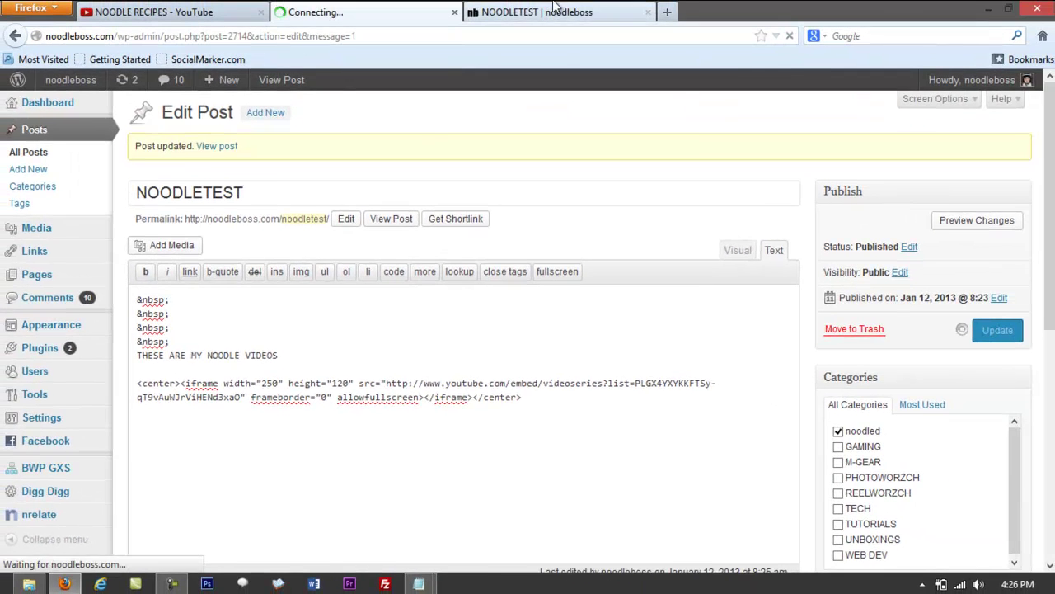
- Reload the NOODLETEST preview, confirm the smaller playlist is centered, and return to the editor
{"action": "key", "text": "ctrl+Tab"}
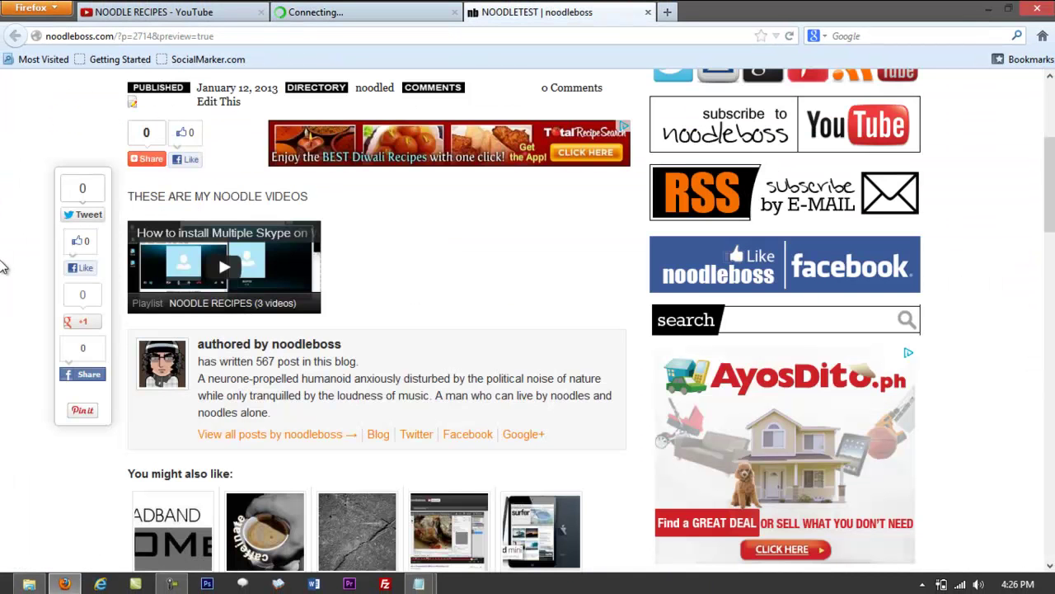
{"action": "key", "text": "F5"}
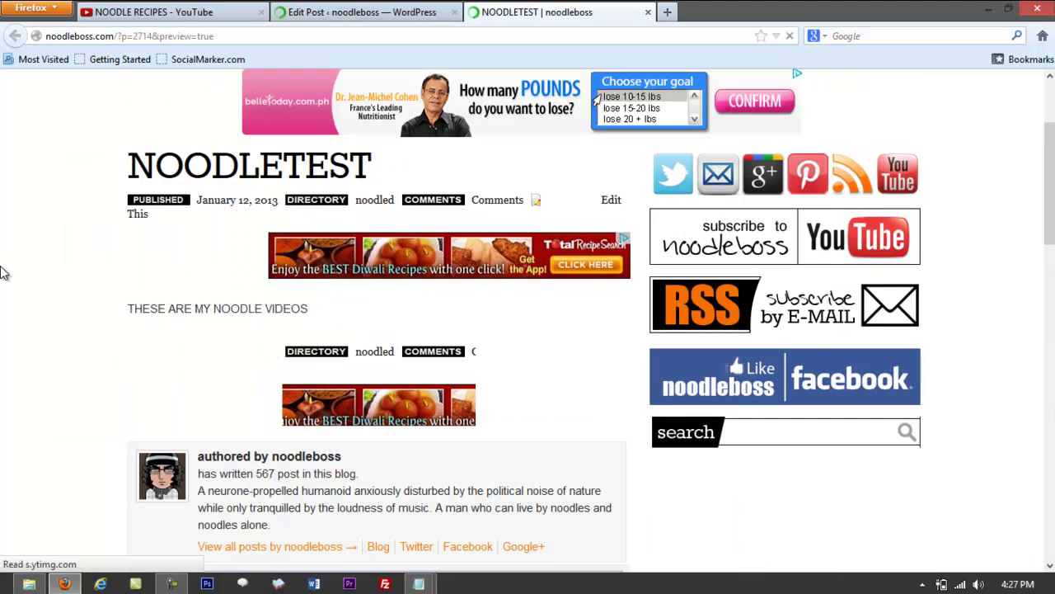
{"action": "scroll", "coordinate": [372, 343], "scroll_direction": "down", "scroll_amount": 3}
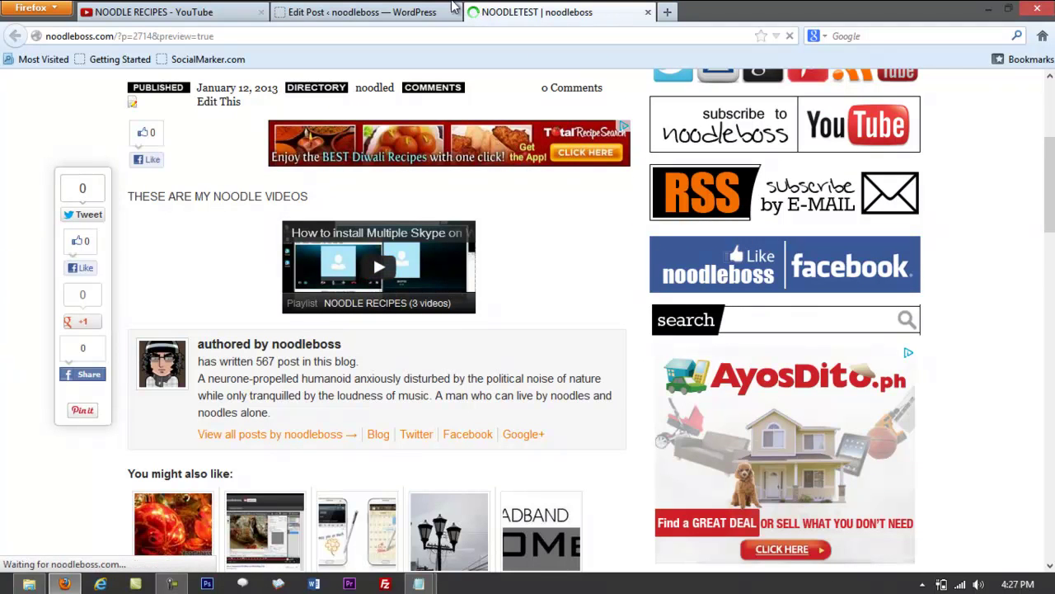
{"action": "left_click", "coordinate": [400, 8]}
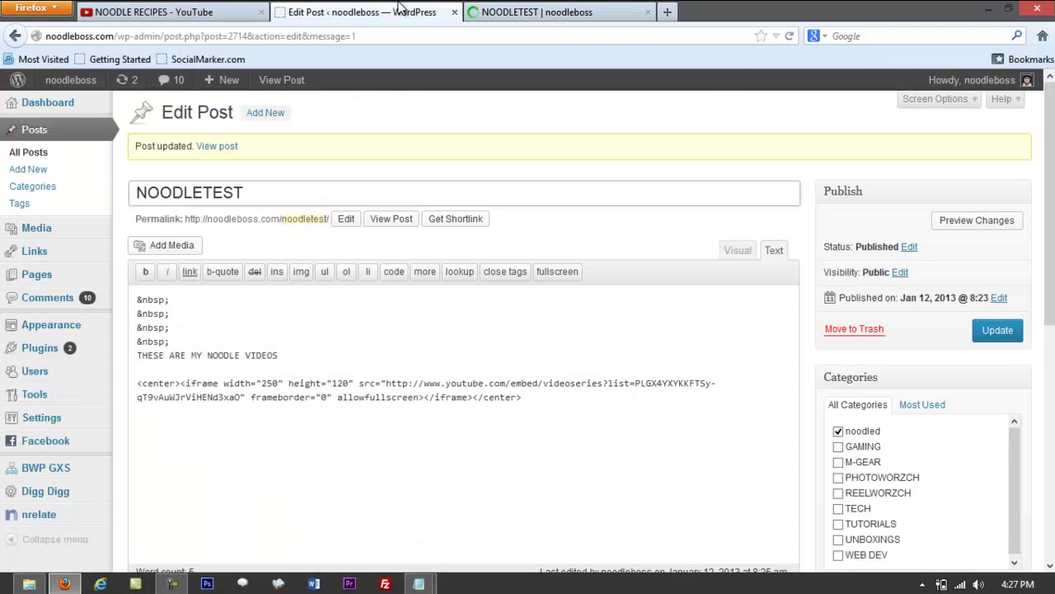
- Resize the iframe from 250×120 to 640×360, update the post, and reload its preview
{"action": "double_click", "coordinate": [271, 383]}
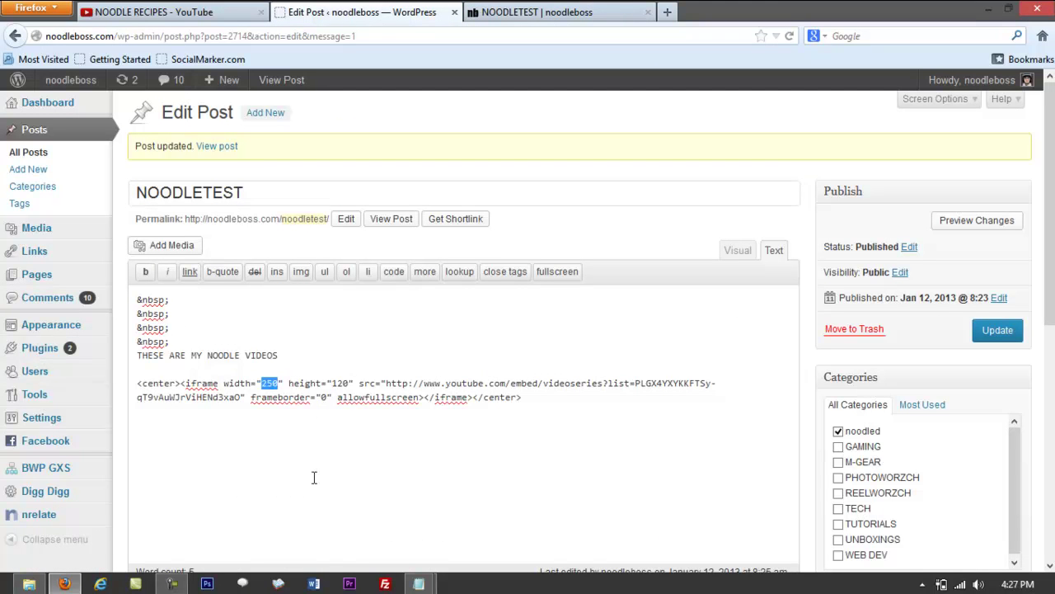
{"action": "type", "text": "640"}
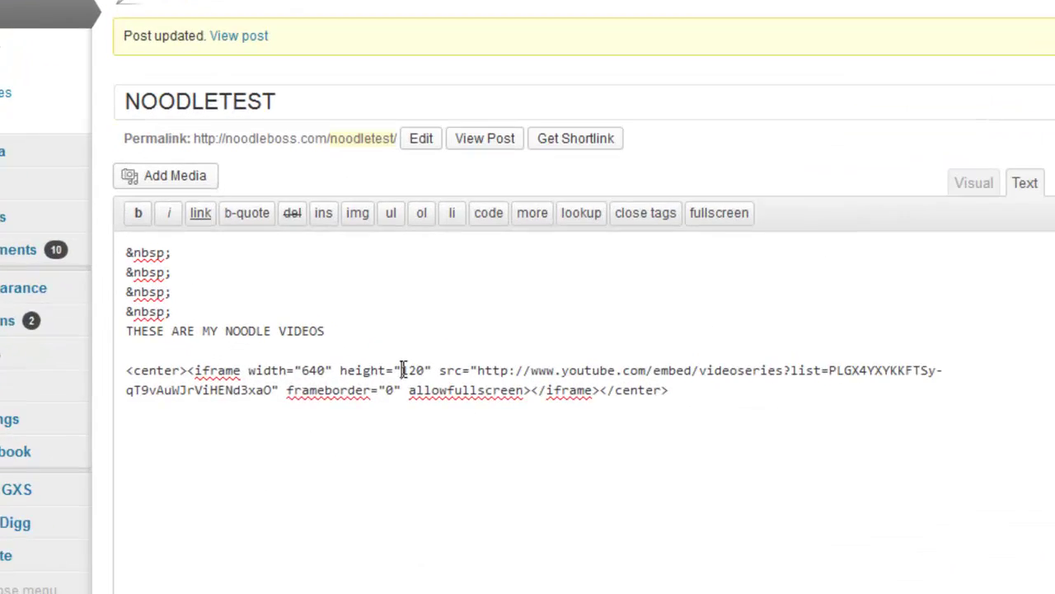
{"action": "double_click", "coordinate": [341, 382]}
{"action": "type", "text": "360"}
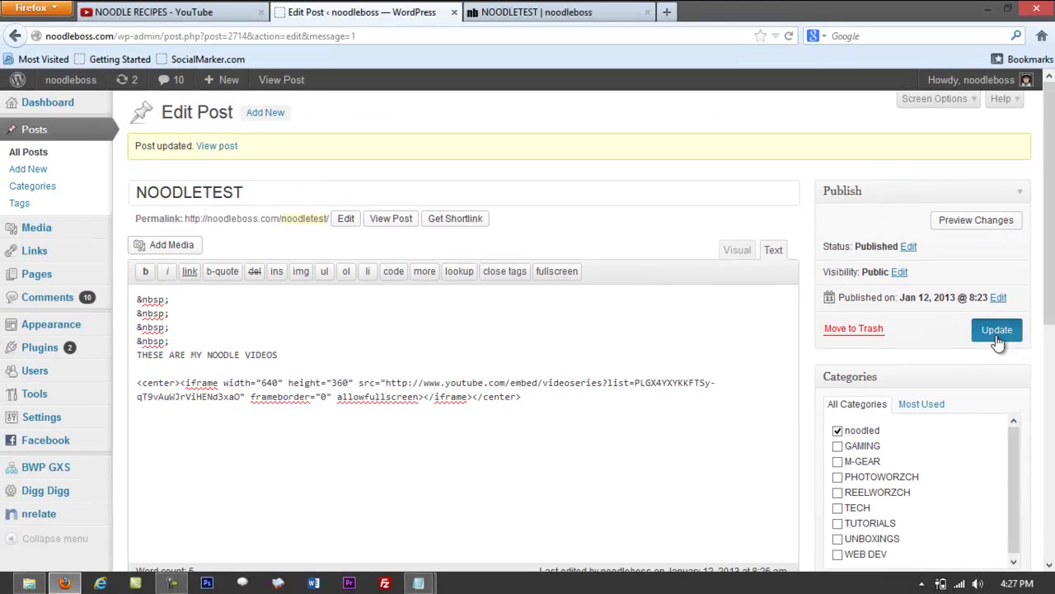
{"action": "left_click", "coordinate": [994, 334]}
{"action": "key", "text": "ctrl+Tab"}
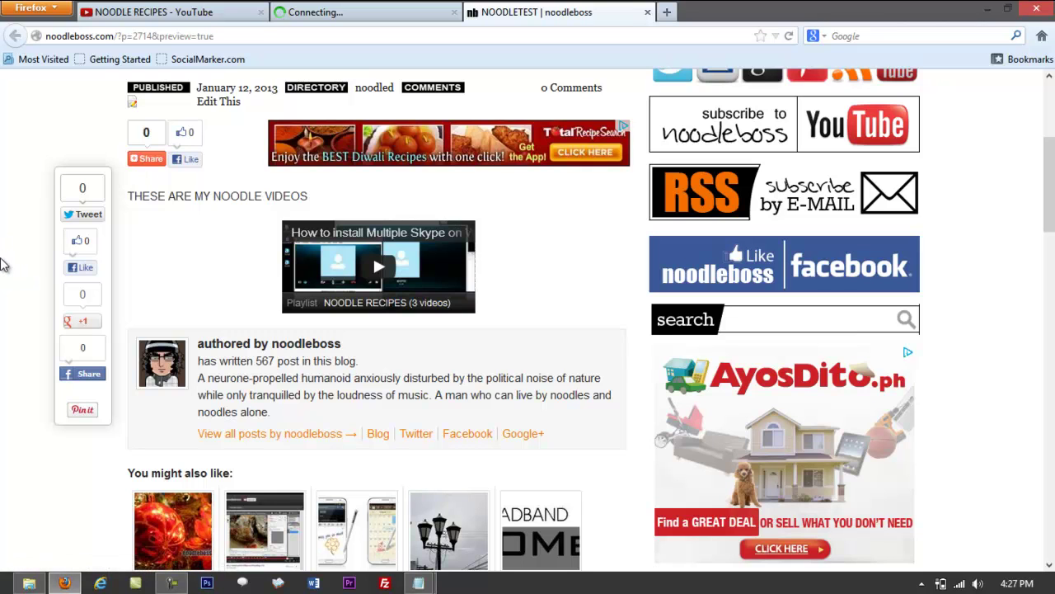
{"action": "key", "text": "F5"}
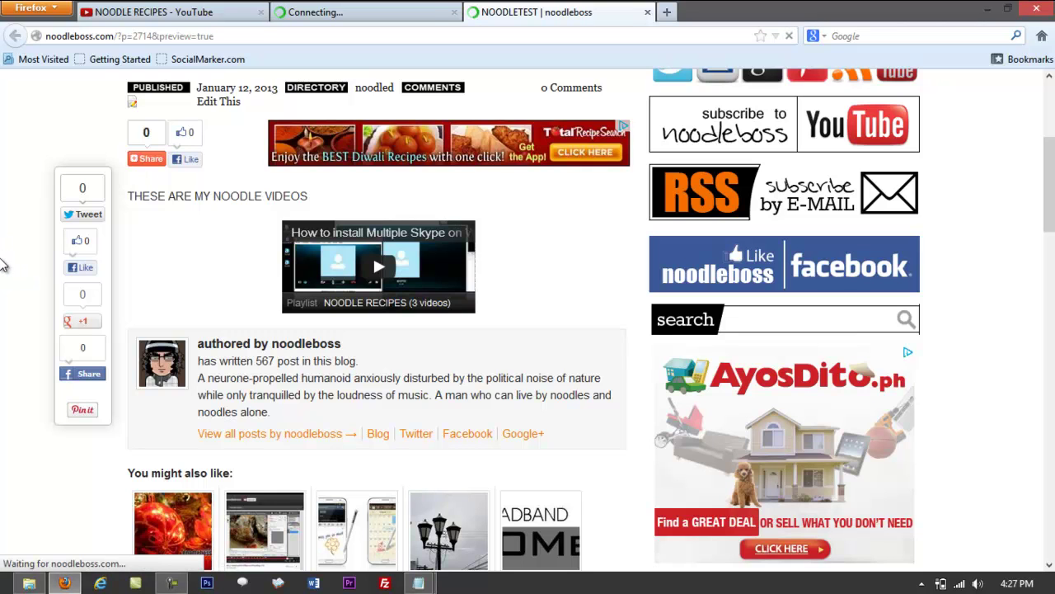